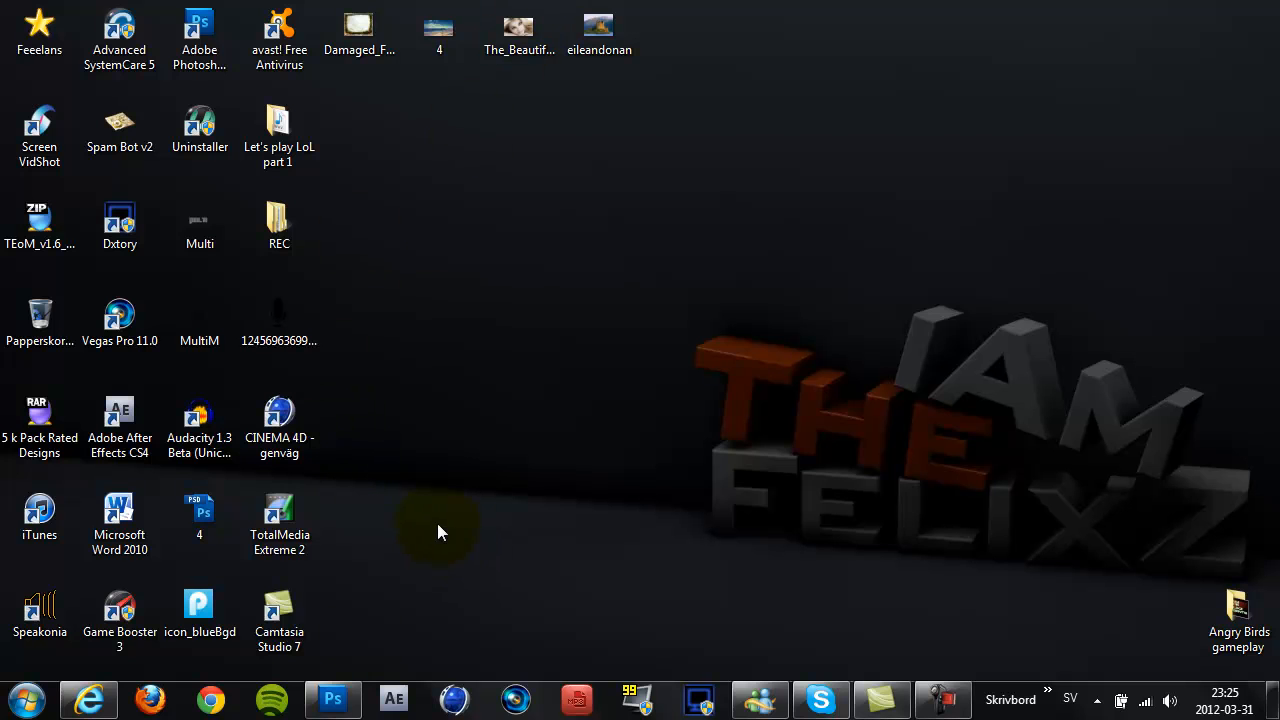
Step: Review the finished beach composite in Photoshop, the source images on the desktop, and the downloadable files listed on MediaFire
{"action": "left_click", "coordinate": [347, 698]}
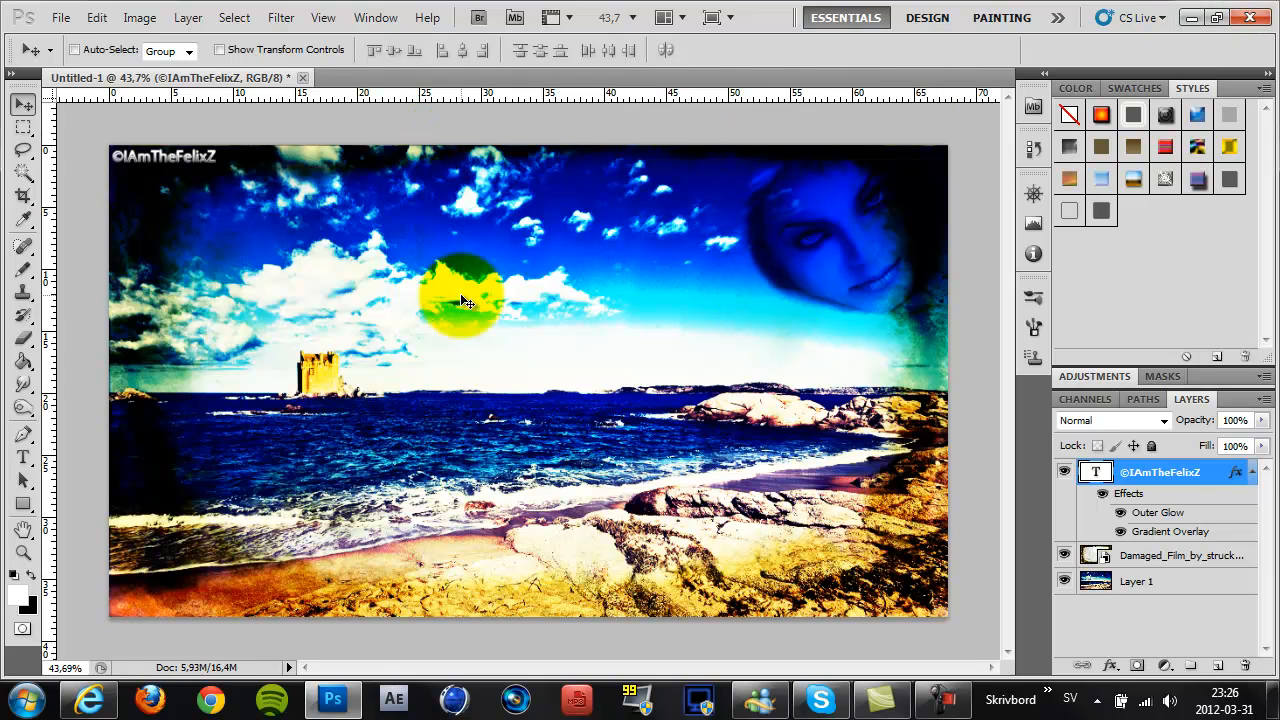
{"action": "left_click", "coordinate": [1190, 18]}
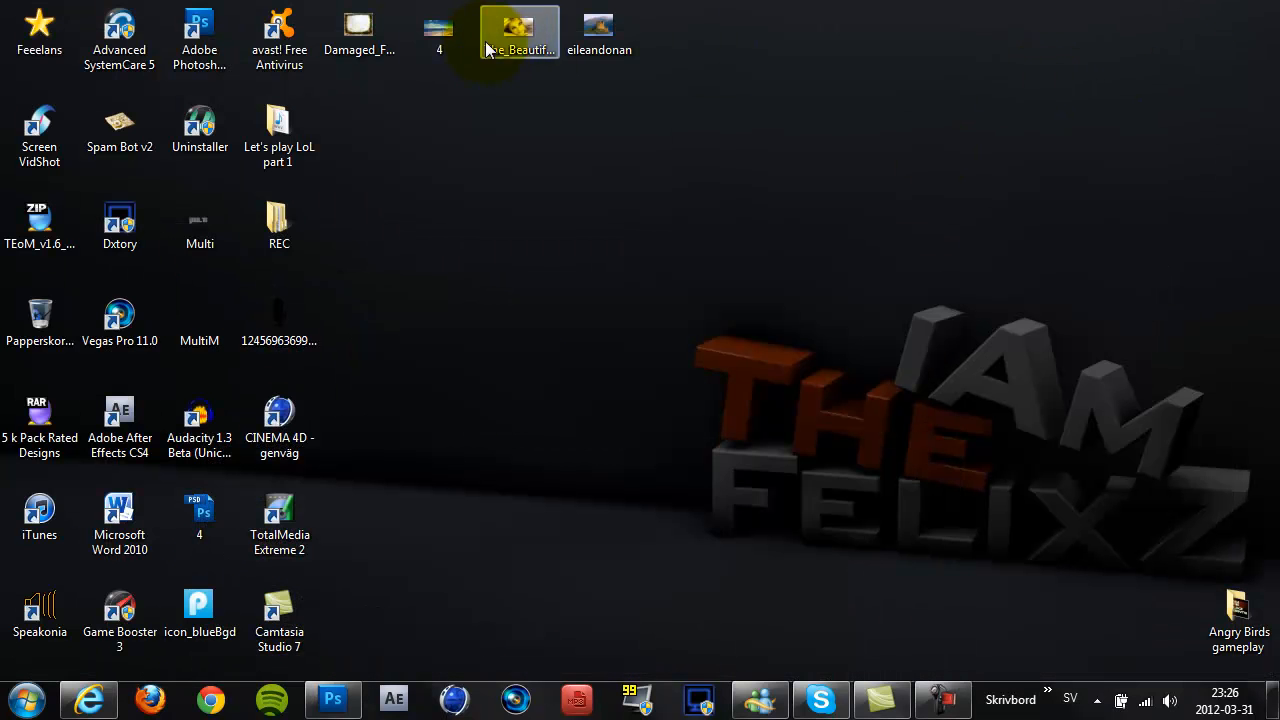
{"action": "left_click_drag", "start_coordinate": [766, 44], "coordinate": [375, 119]}
{"action": "left_click", "coordinate": [480, 147]}
{"action": "left_click_drag", "start_coordinate": [680, 52], "coordinate": [529, 300]}
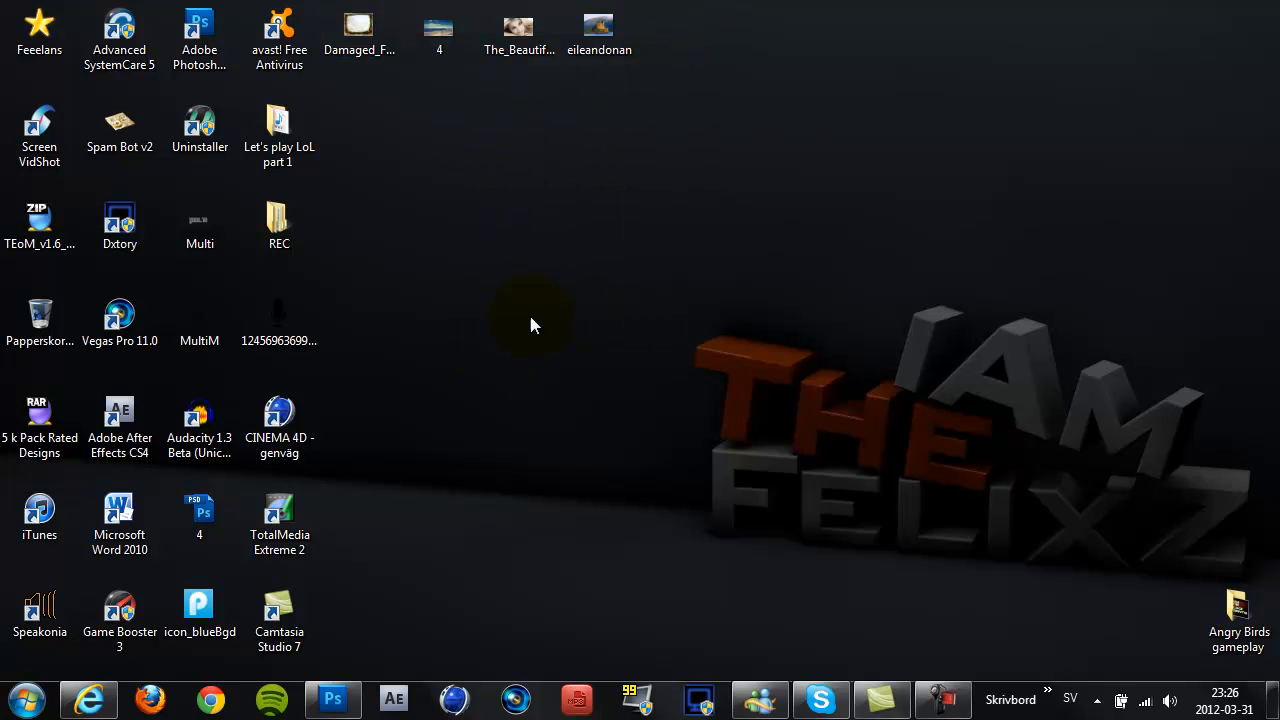
{"action": "left_click", "coordinate": [87, 698]}
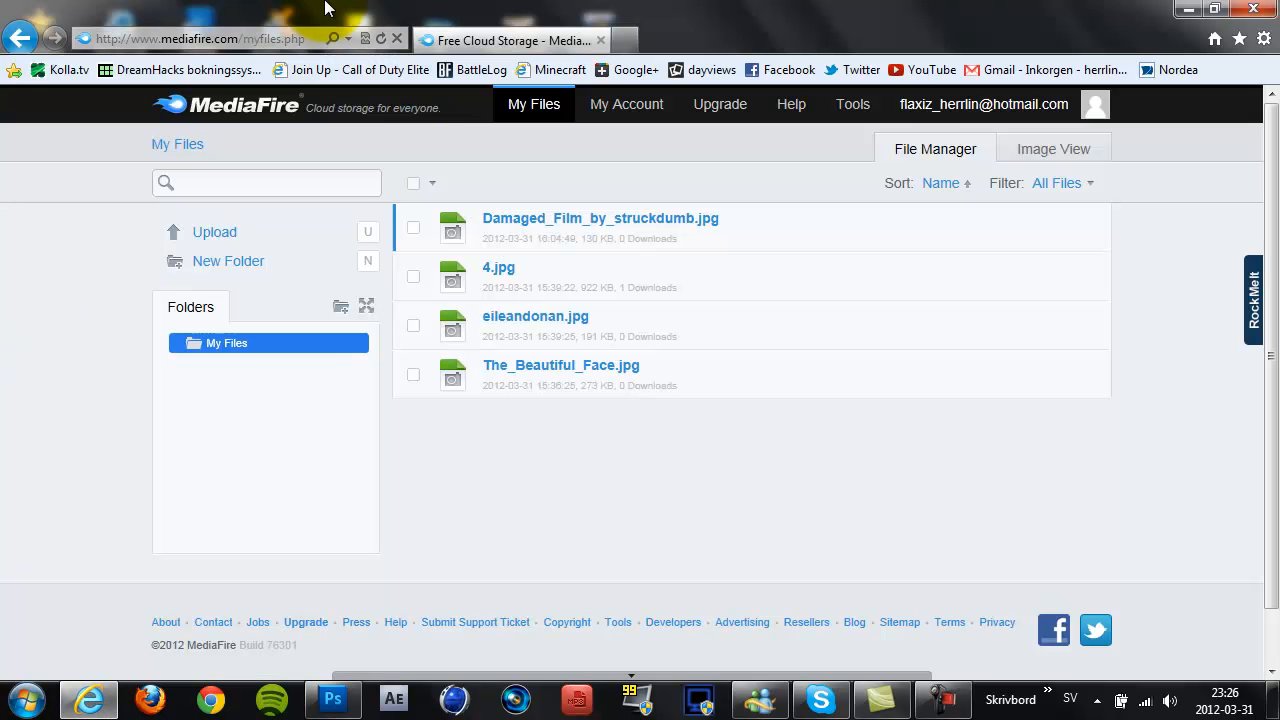
{"action": "left_click", "coordinate": [1187, 9]}
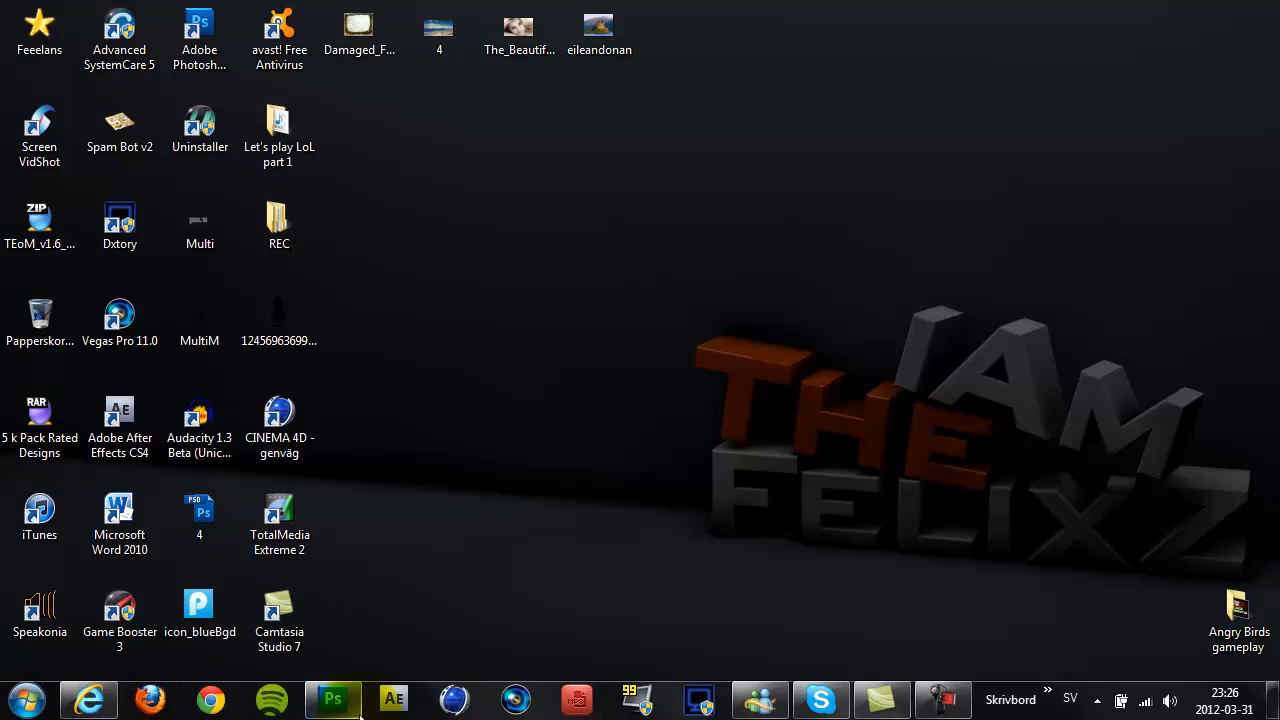
Step: Switch to Photoshop and create a new 1920 × 1080 pixel RGB document at 72 pixels/inch with a white background
{"action": "left_click", "coordinate": [334, 700]}
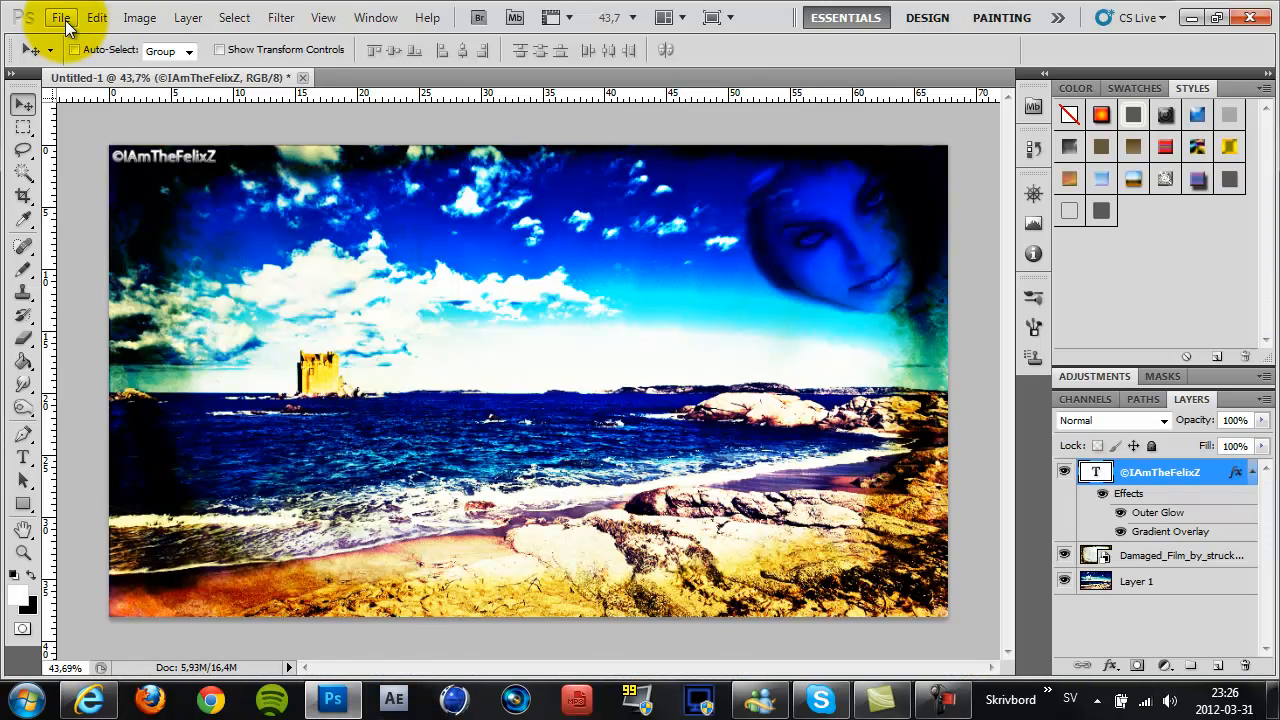
{"action": "left_click", "coordinate": [62, 19]}
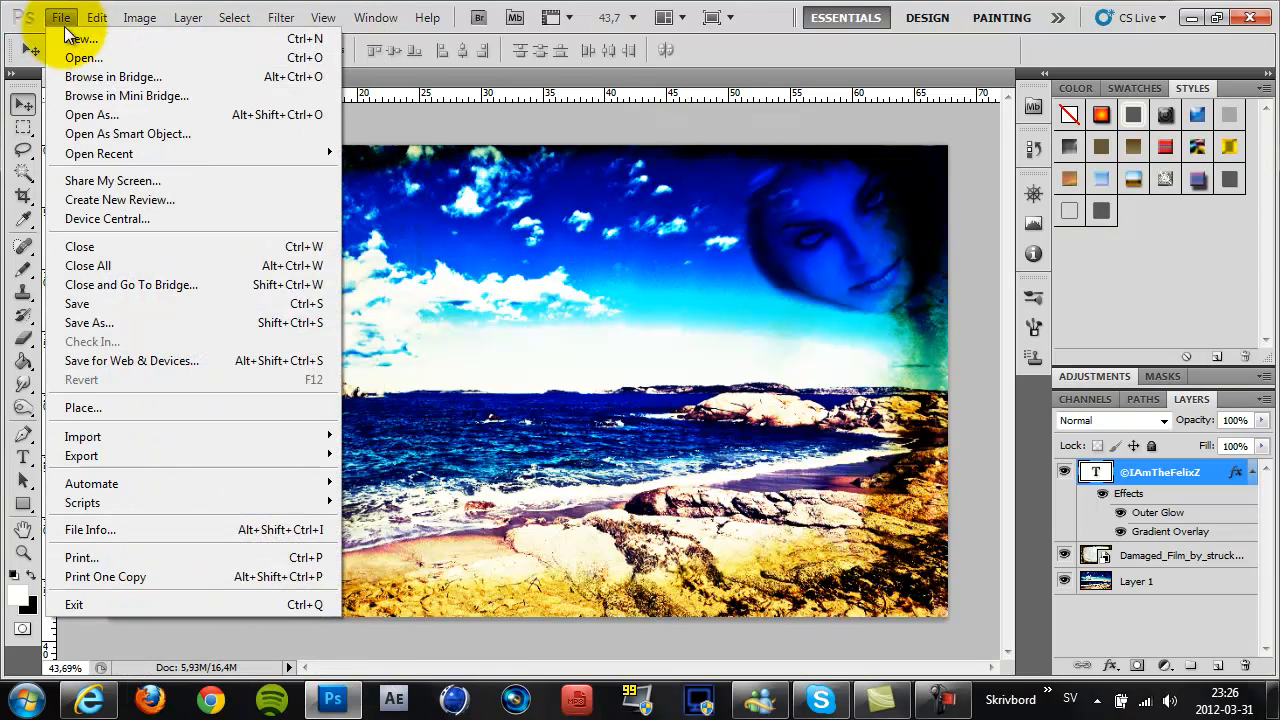
{"action": "left_click", "coordinate": [314, 38]}
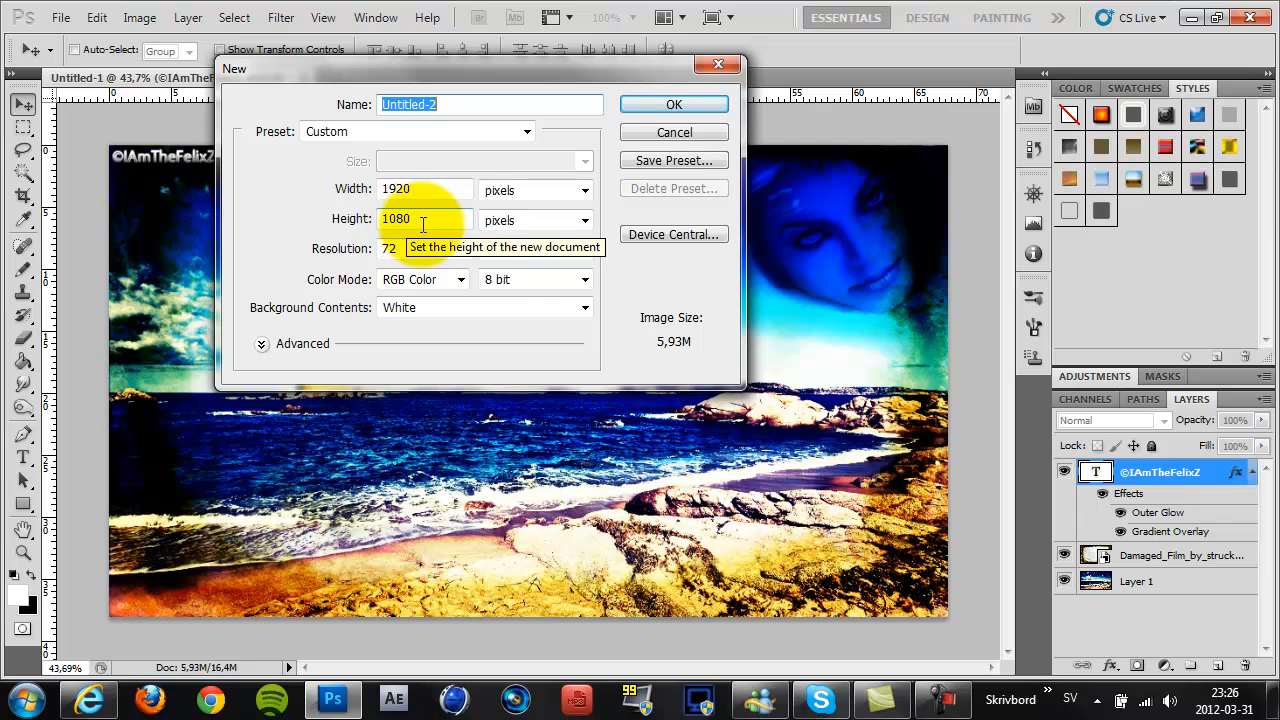
{"action": "left_click", "coordinate": [419, 191]}
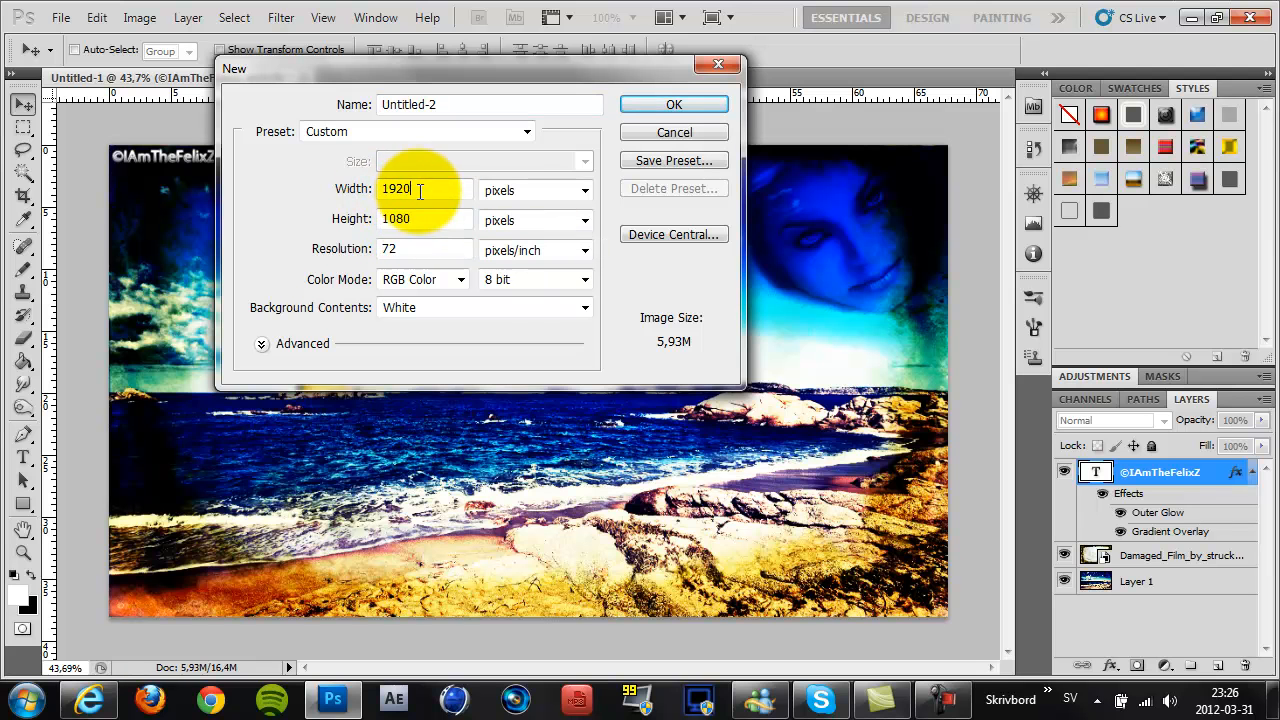
{"action": "left_click", "coordinate": [718, 108]}
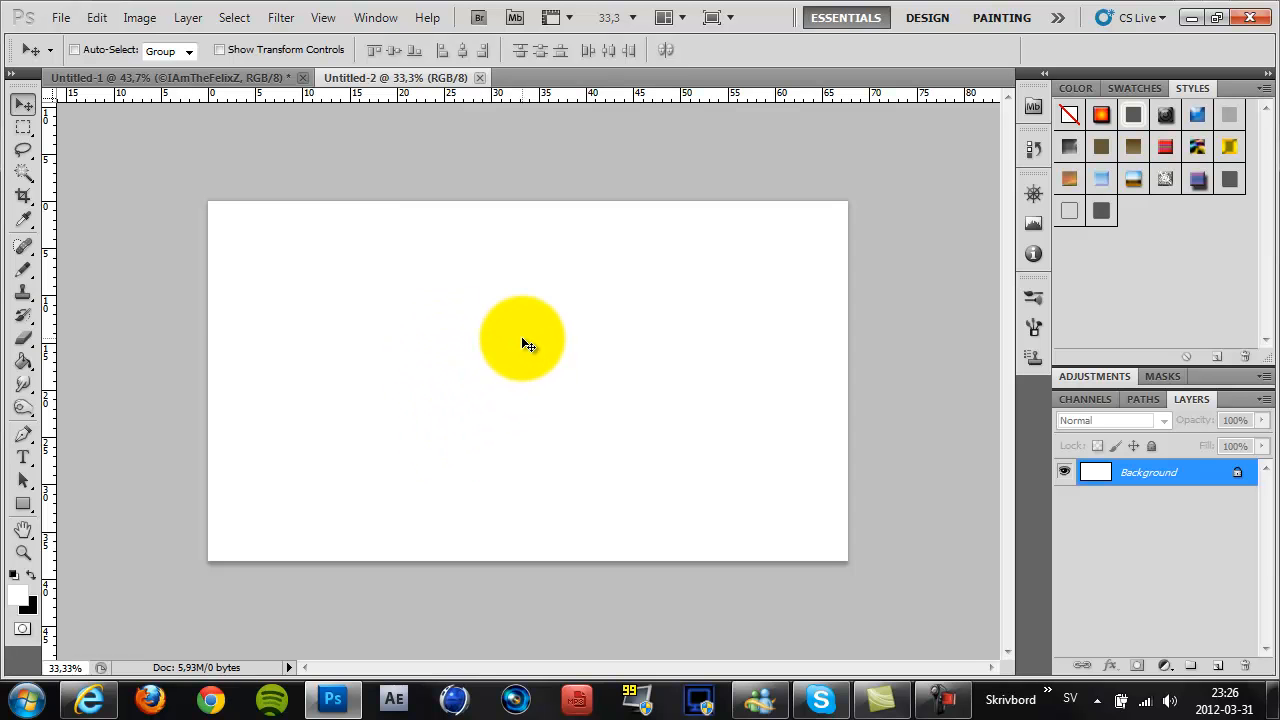
Step: Unlock the Background of the new document by converting it to a regular layer with the default settings
{"action": "scroll", "coordinate": [561, 229], "scroll_direction": "up", "scroll_amount": 3}
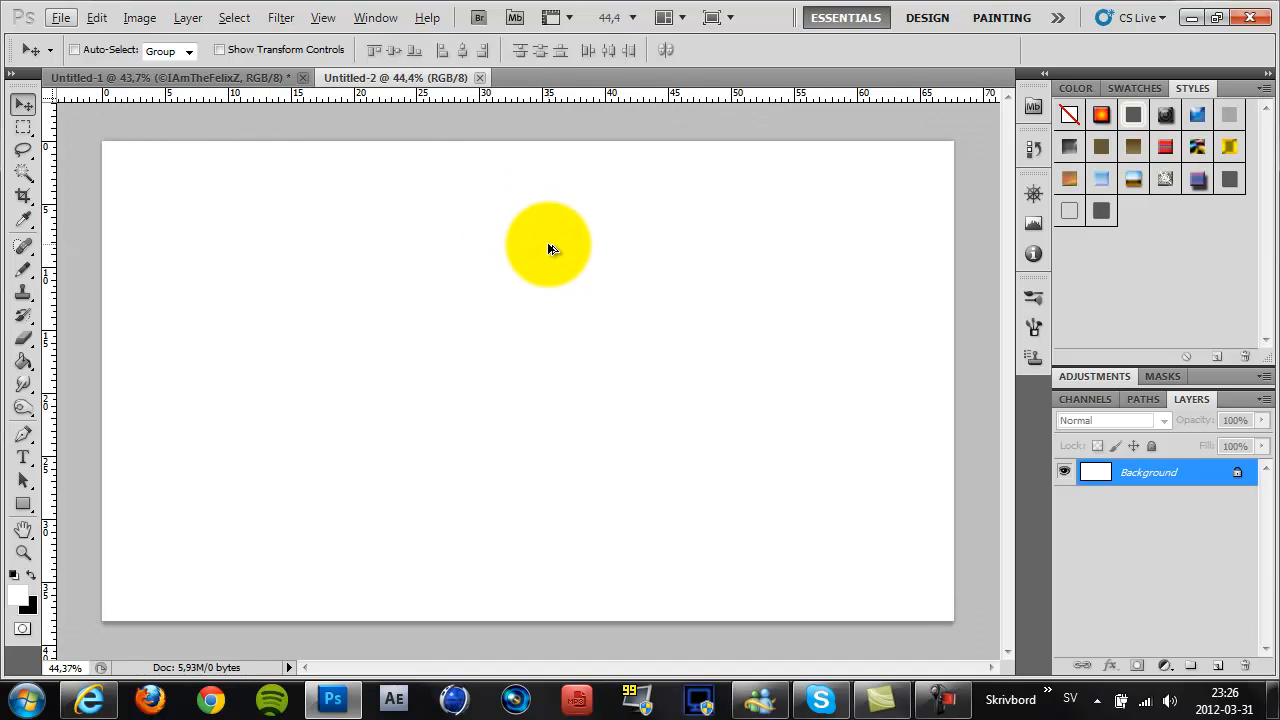
{"action": "scroll", "coordinate": [543, 254], "scroll_direction": "up", "scroll_amount": 1}
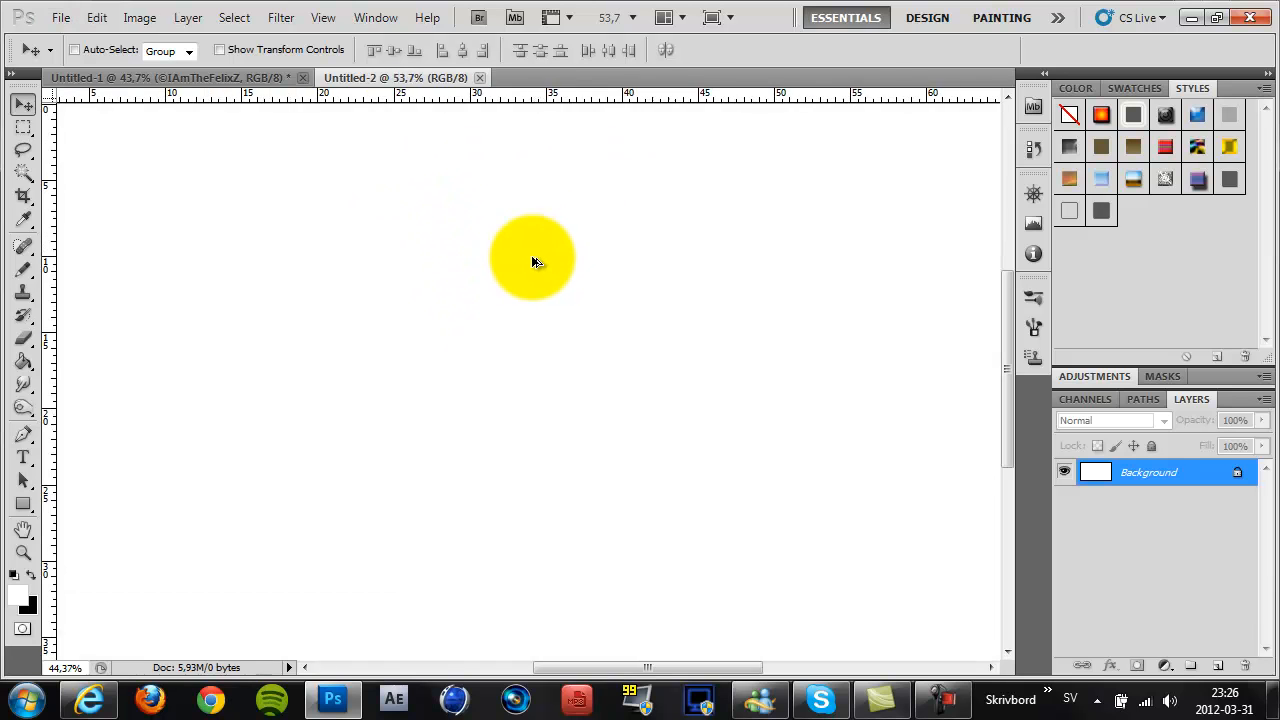
{"action": "scroll", "coordinate": [536, 258], "scroll_direction": "down", "scroll_amount": 1}
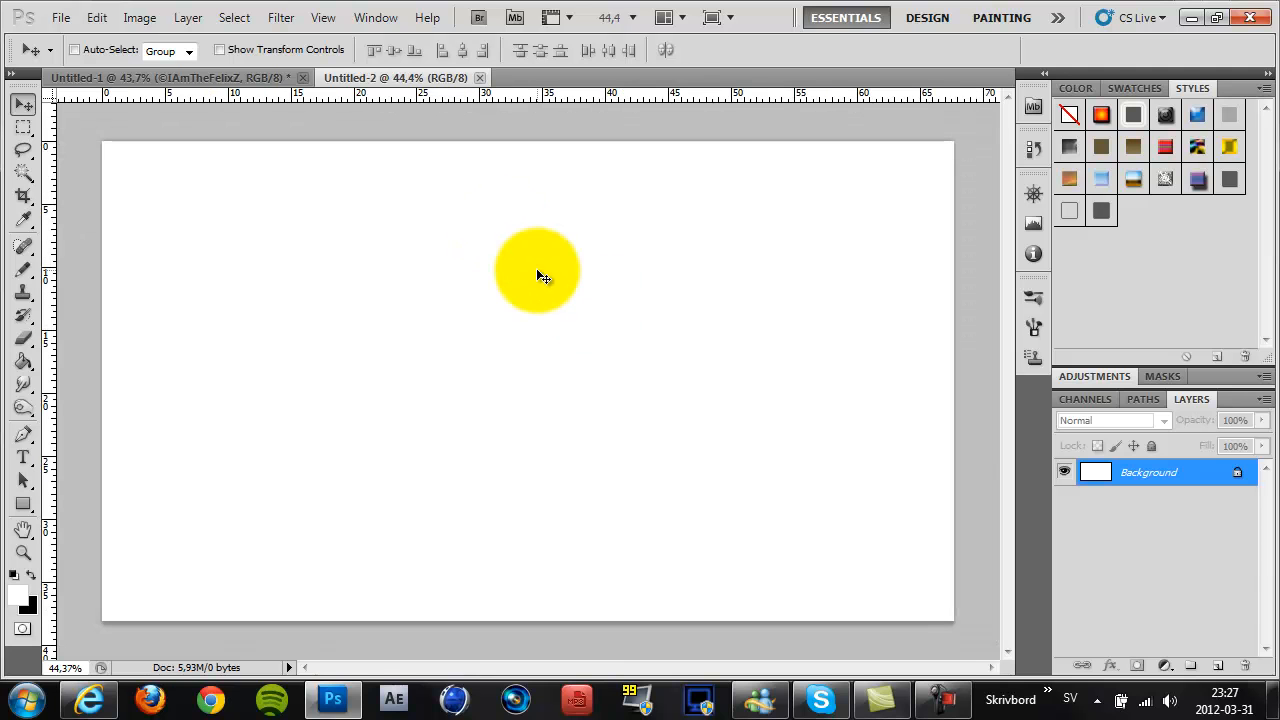
{"action": "double_click", "coordinate": [1157, 476]}
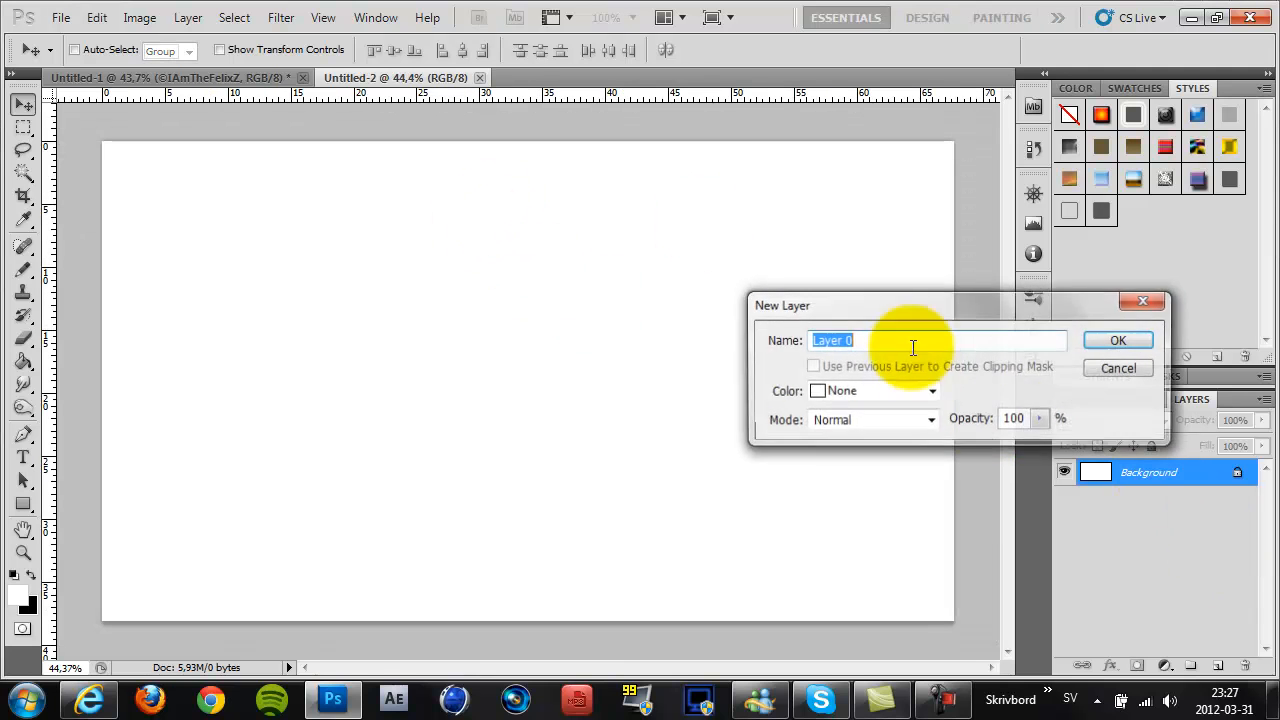
{"action": "left_click", "coordinate": [1137, 343]}
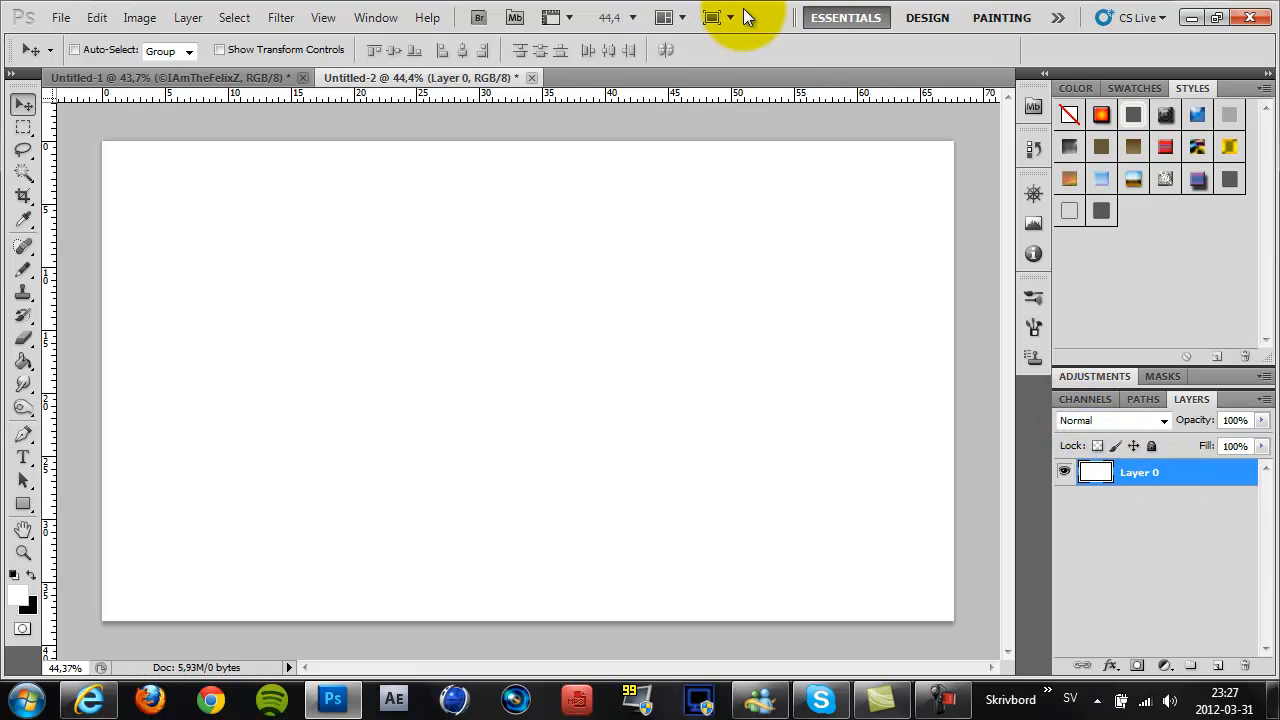
Step: Place the beach image 4 from the desktop into the document, centred on the canvas at X 960 px, Y 540 px
{"action": "double_click", "coordinate": [777, 17]}
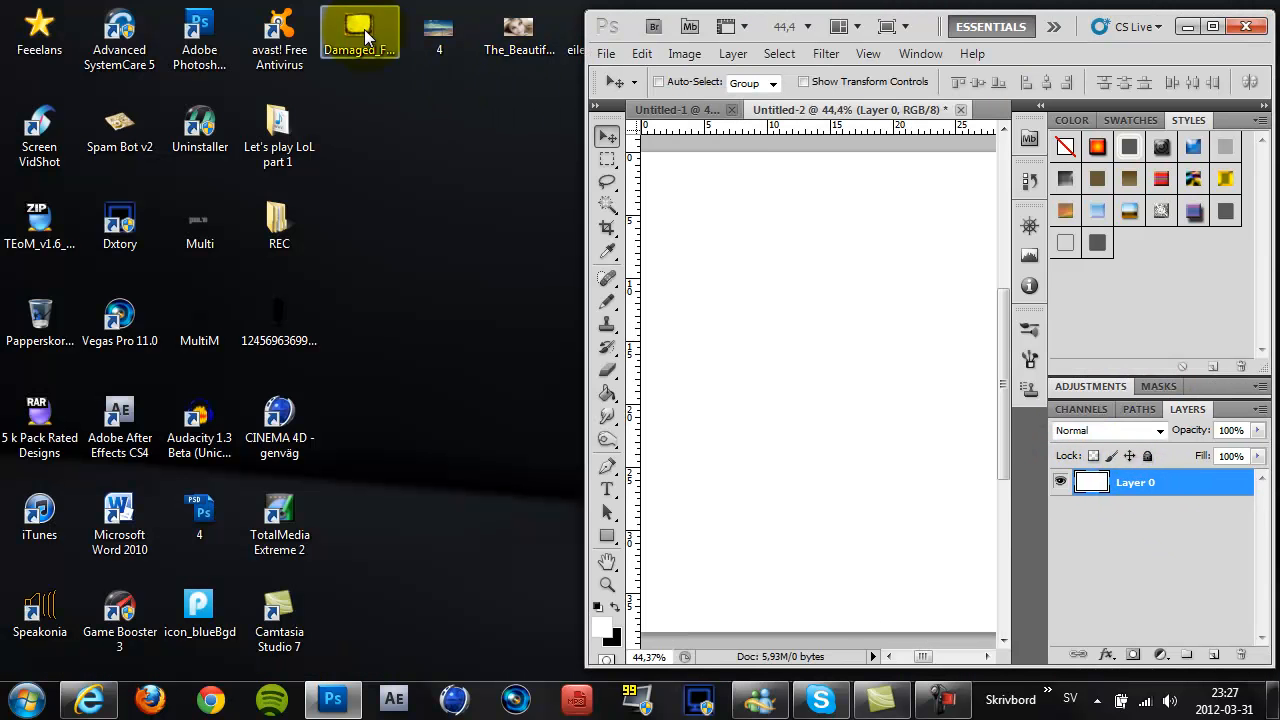
{"action": "left_click_drag", "start_coordinate": [420, 40], "coordinate": [805, 375]}
{"action": "left_click", "coordinate": [1211, 27]}
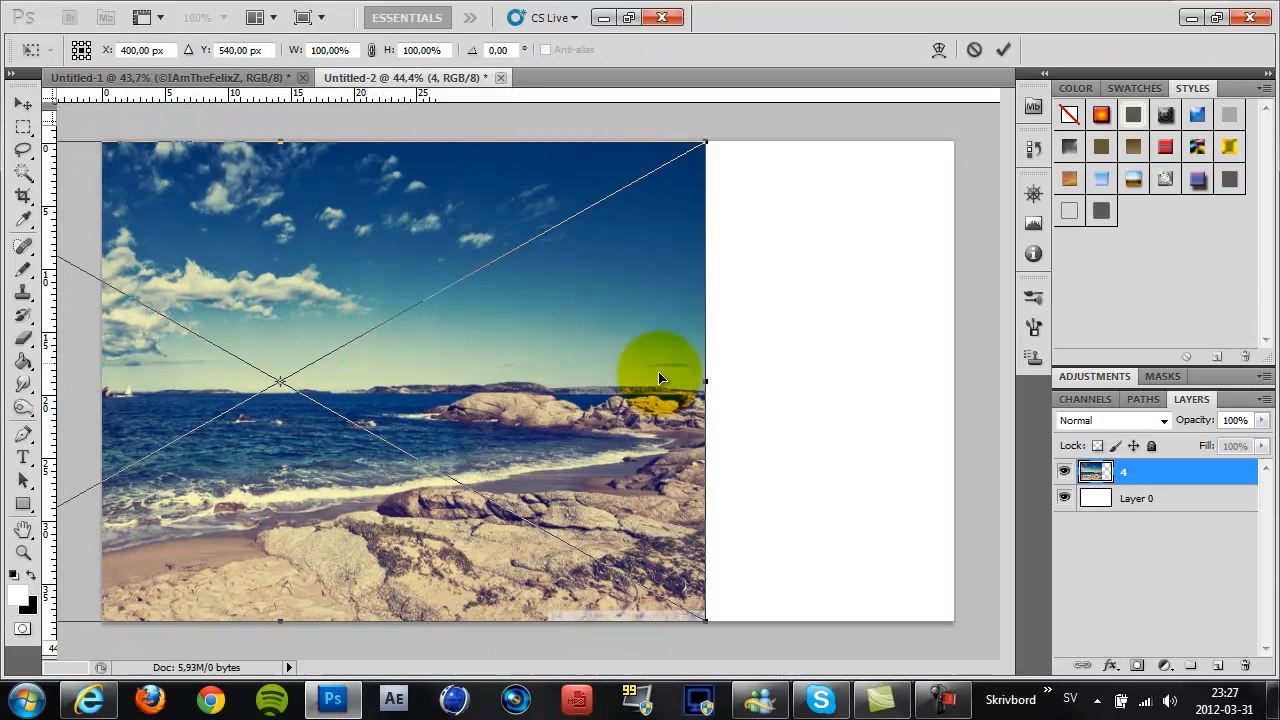
{"action": "left_click_drag", "start_coordinate": [580, 349], "coordinate": [809, 337]}
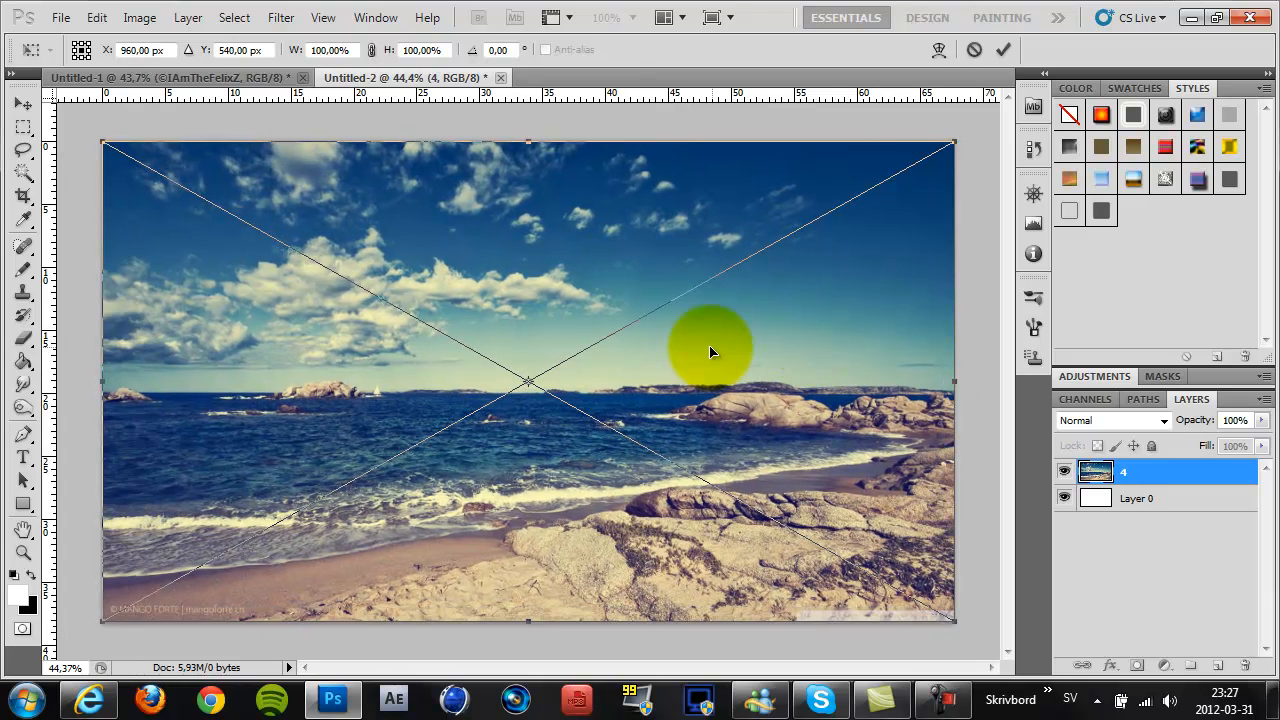
{"action": "left_click", "coordinate": [1008, 49]}
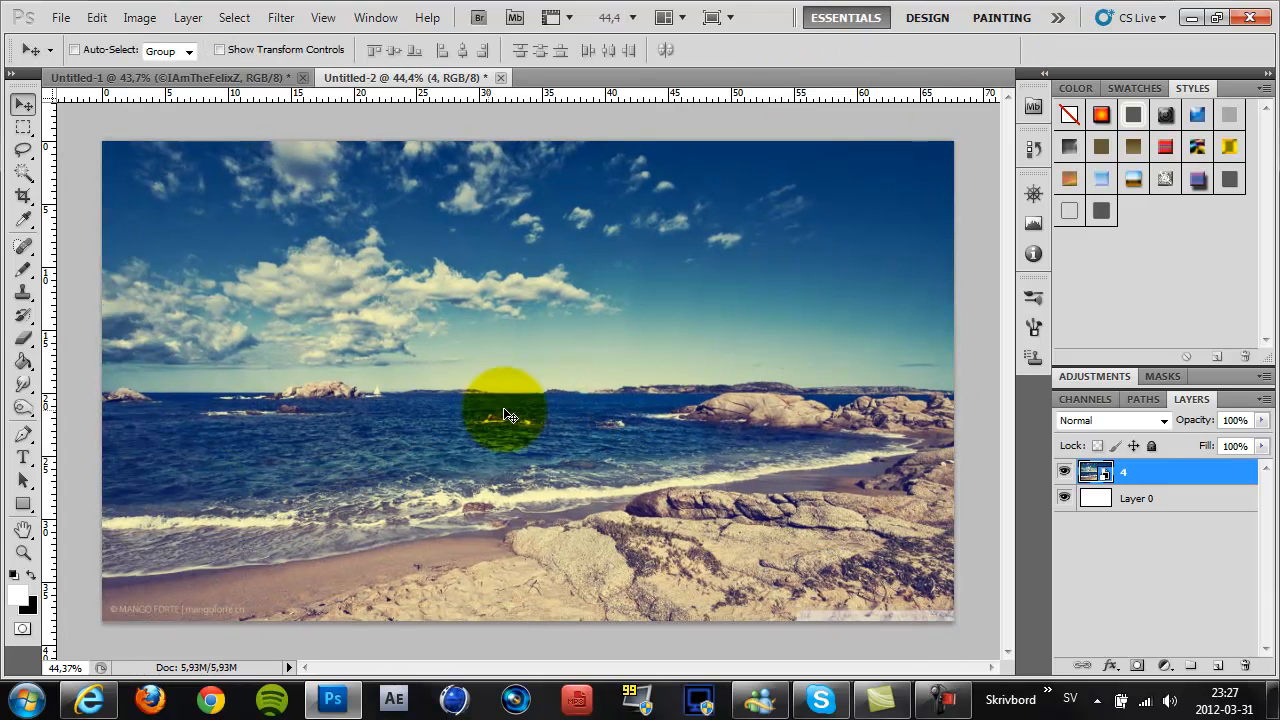
Step: Delete the white Layer 0 and rasterize the remaining beach layer 4
{"action": "left_click", "coordinate": [1194, 497]}
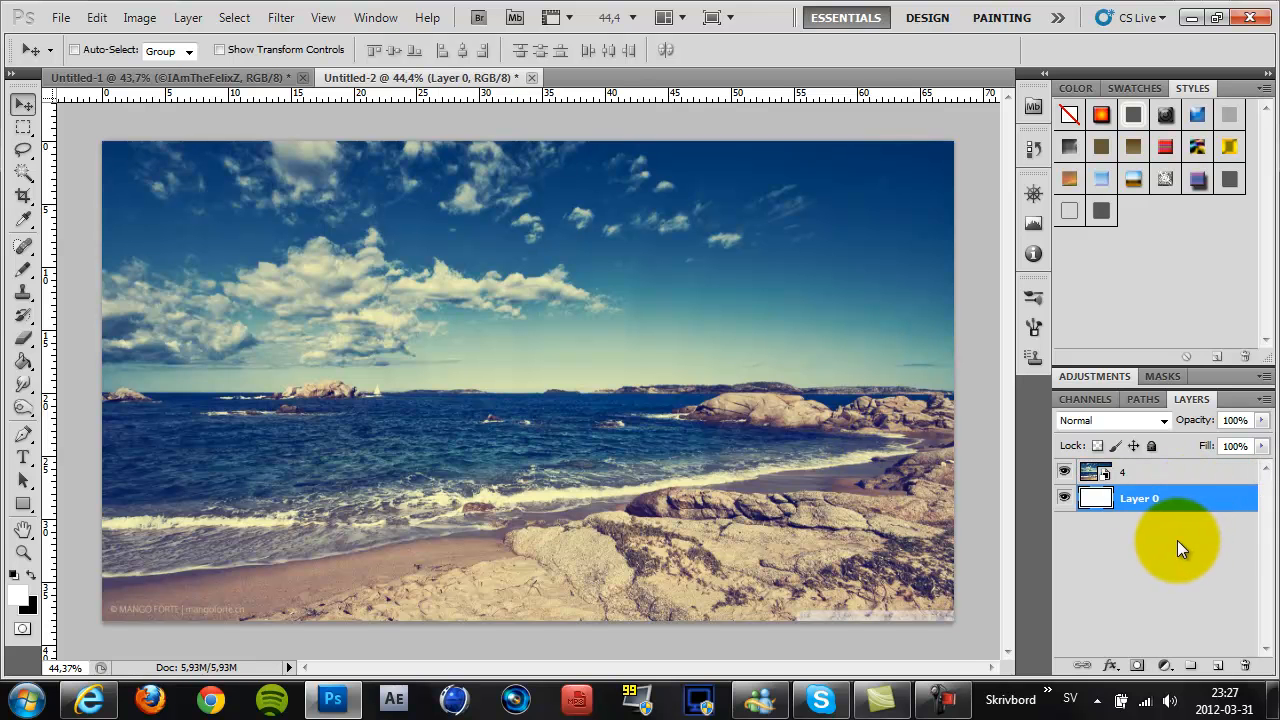
{"action": "key", "text": "Delete"}
{"action": "double_click", "coordinate": [1174, 474]}
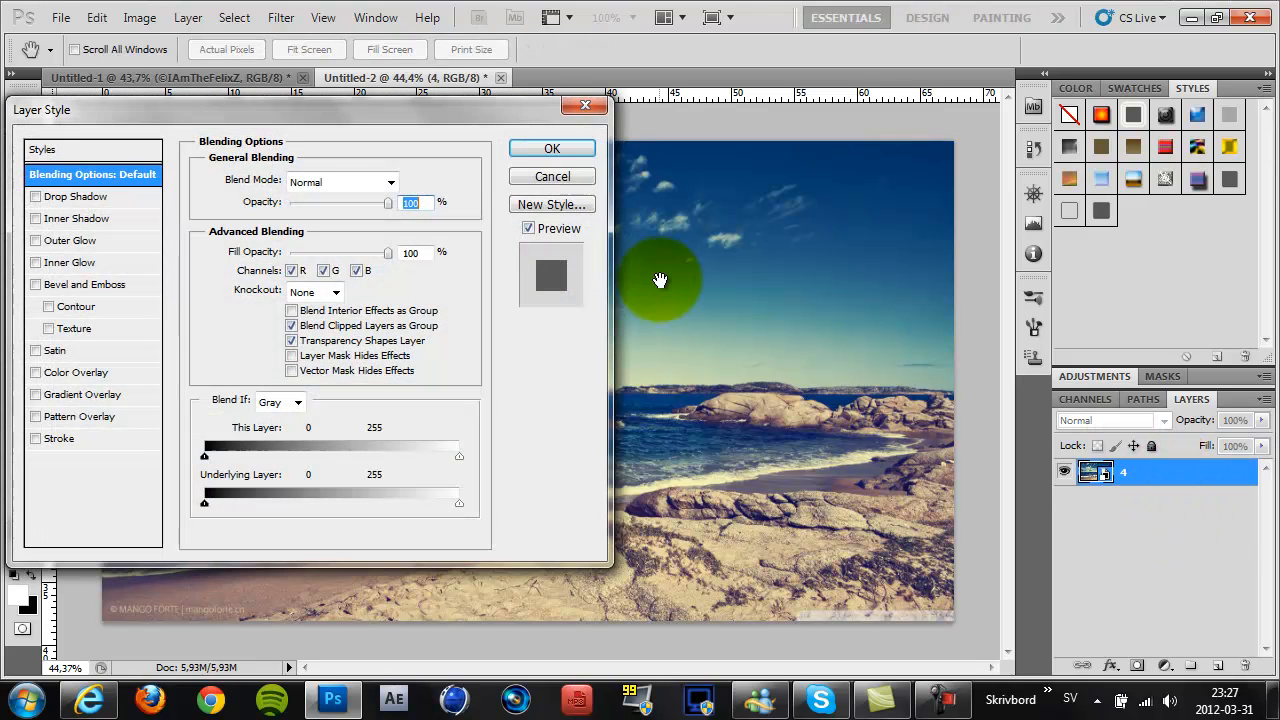
{"action": "left_click", "coordinate": [572, 153]}
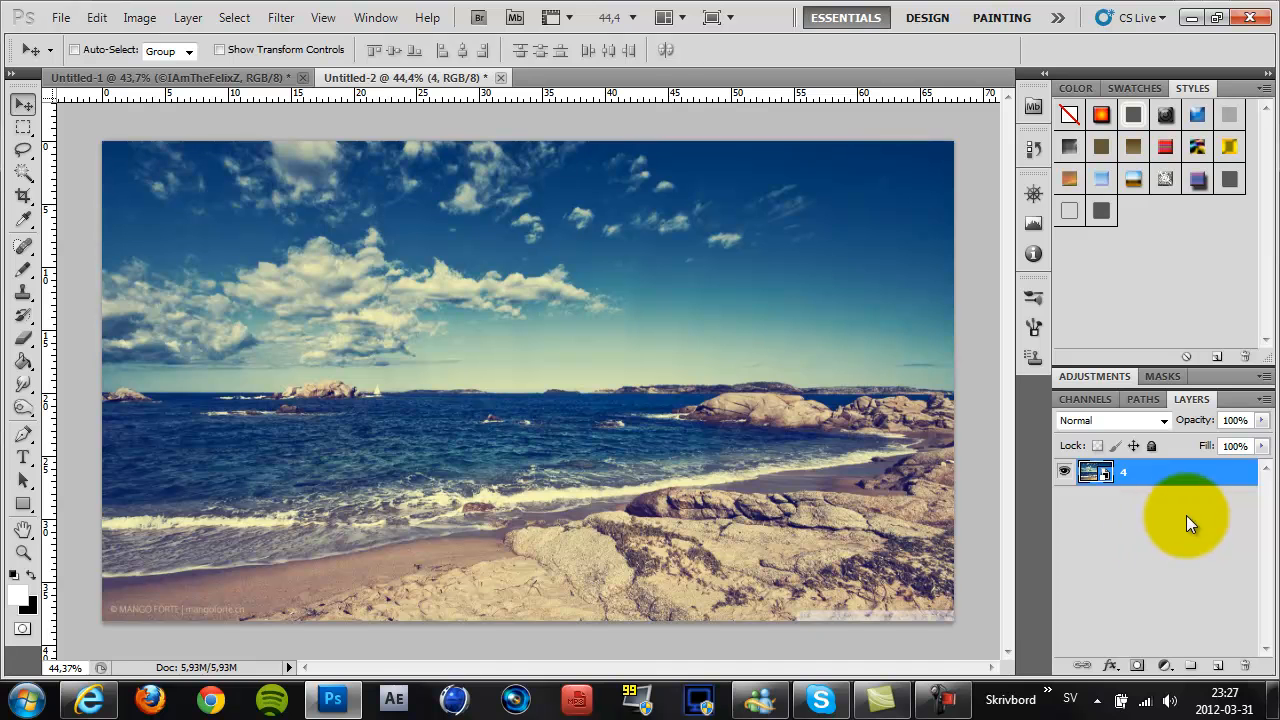
{"action": "right_click", "coordinate": [1188, 474]}
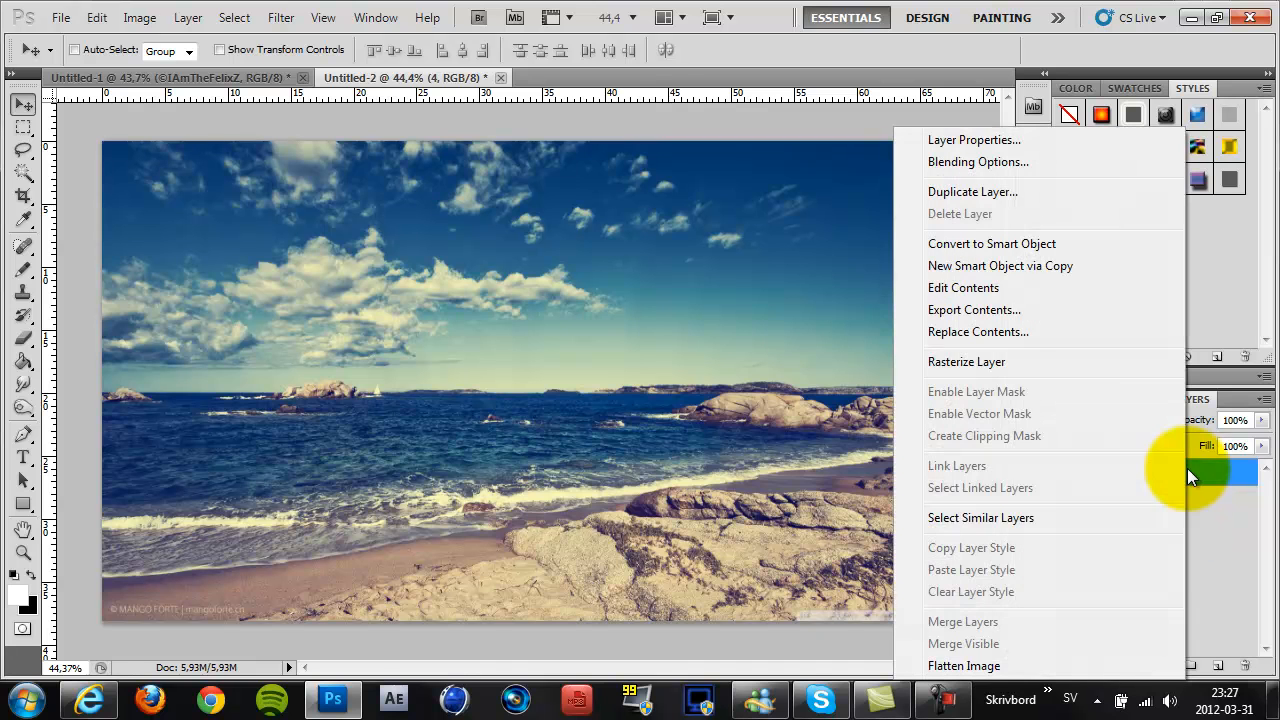
{"action": "left_click", "coordinate": [1048, 361]}
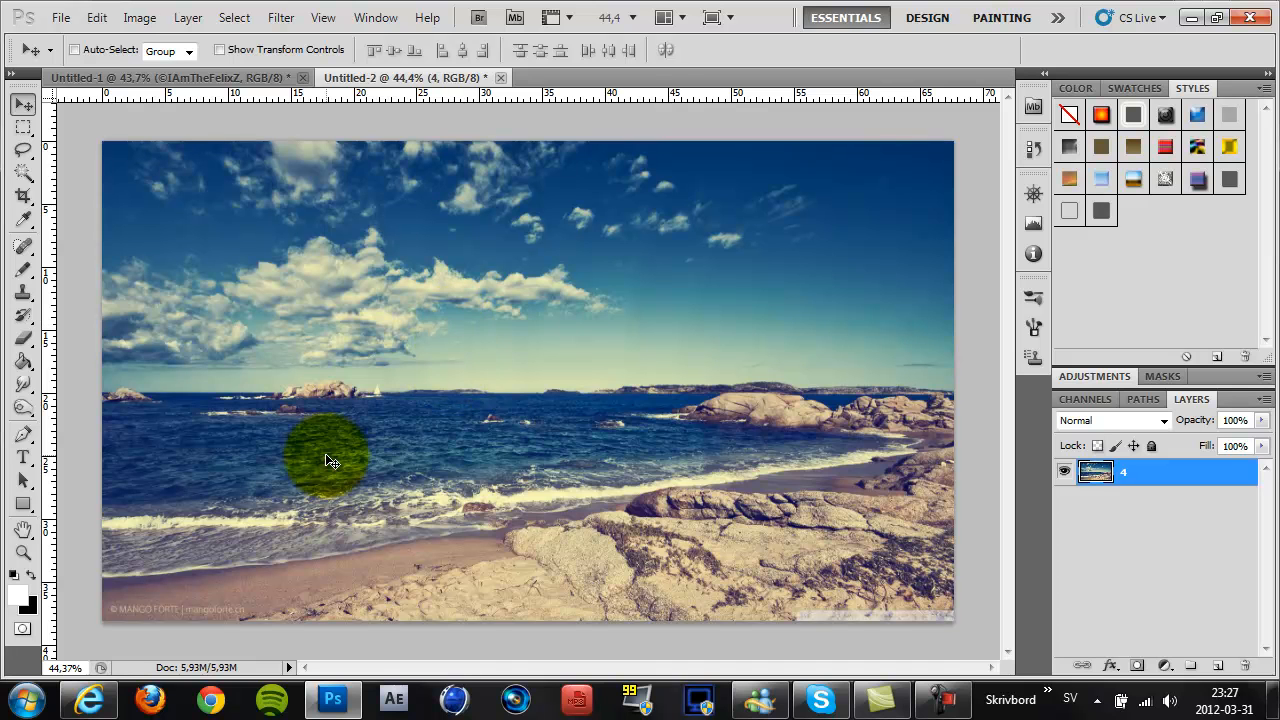
Step: Duplicate the beach layer 4 within the same document
{"action": "right_click", "coordinate": [1153, 474]}
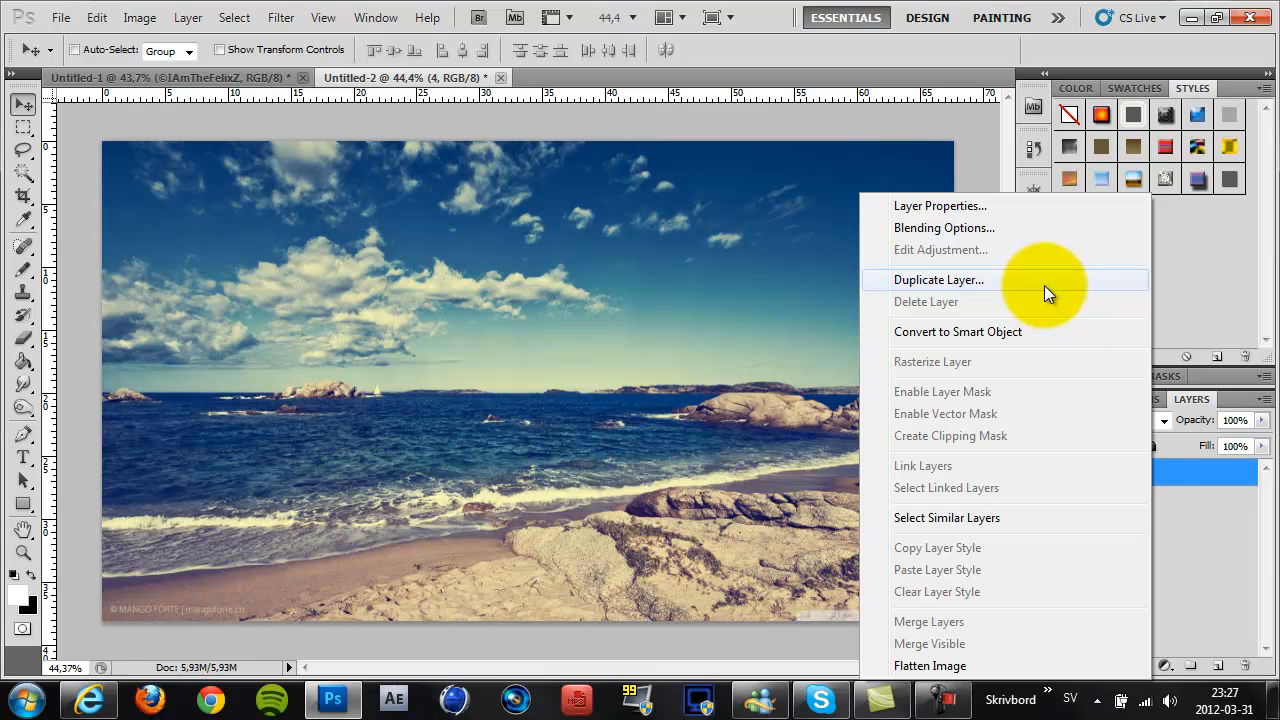
{"action": "left_click", "coordinate": [1044, 285]}
{"action": "left_click", "coordinate": [1134, 332]}
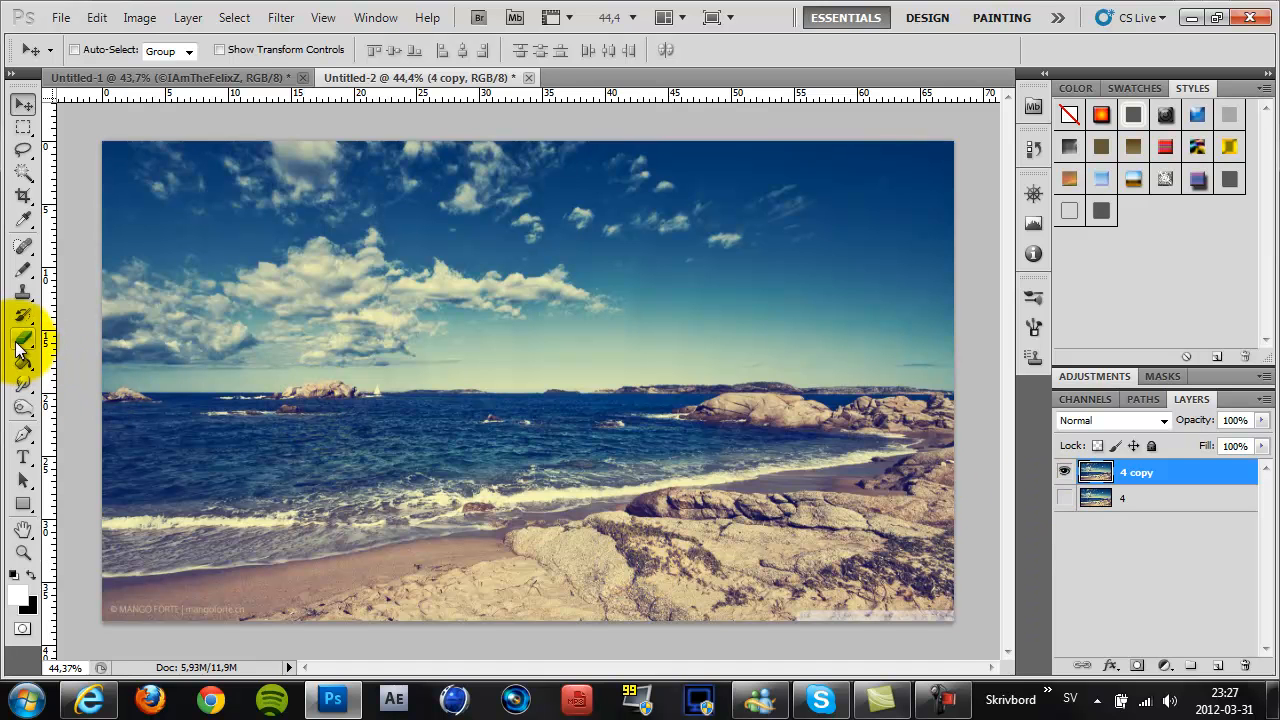
Step: Toggle the visibility of both beach layers, leaving the original layer 4 hidden and 4 copy shown
{"action": "left_click", "coordinate": [1063, 472]}
{"action": "left_click", "coordinate": [1066, 497]}
{"action": "left_click", "coordinate": [1067, 500]}
{"action": "left_click", "coordinate": [1066, 498]}
{"action": "left_click", "coordinate": [1066, 498]}
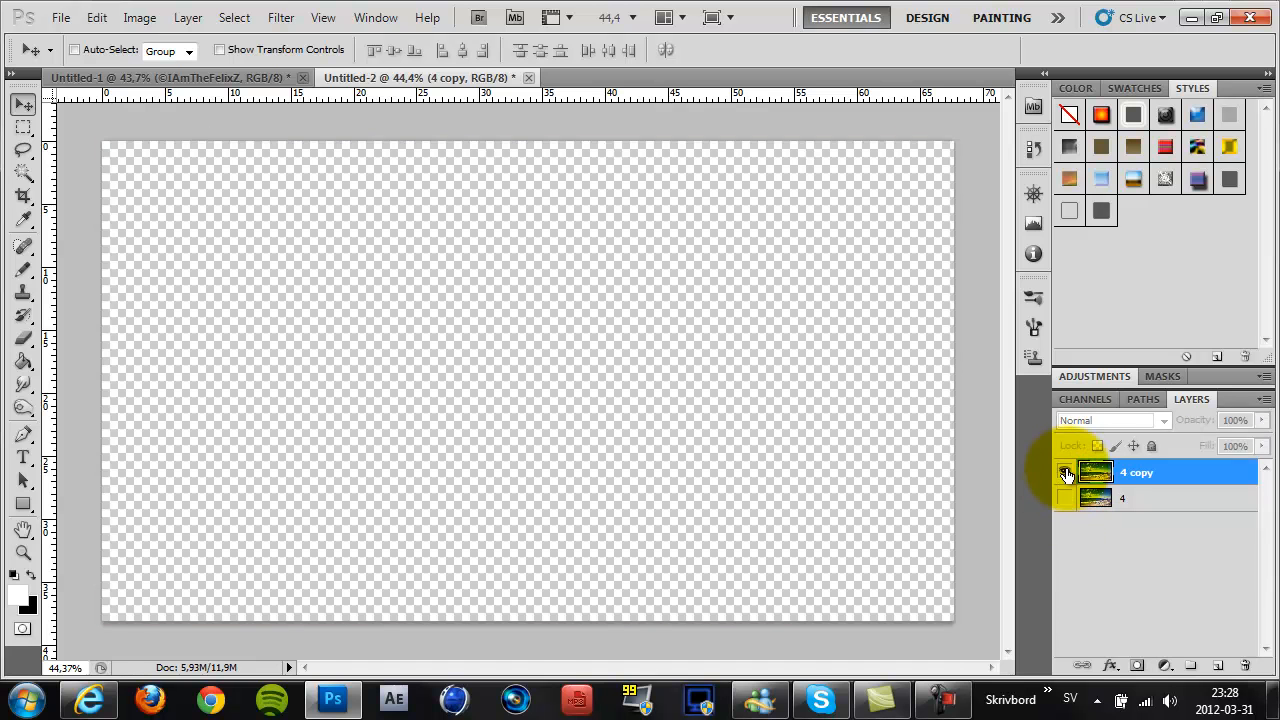
{"action": "left_click", "coordinate": [1064, 472]}
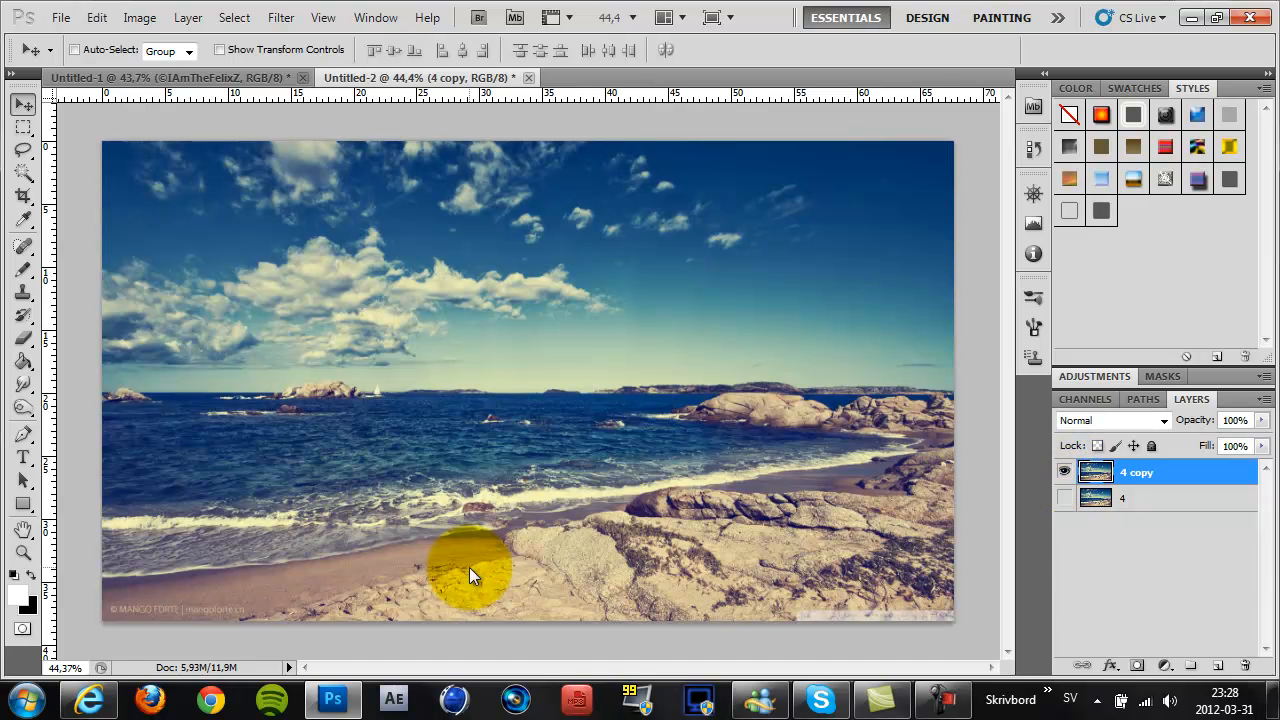
Step: Erase the upper sky, the image's left edge and part of the surf on 4 copy with a 197 px Eraser at 9% hardness
{"action": "left_click", "coordinate": [22, 343]}
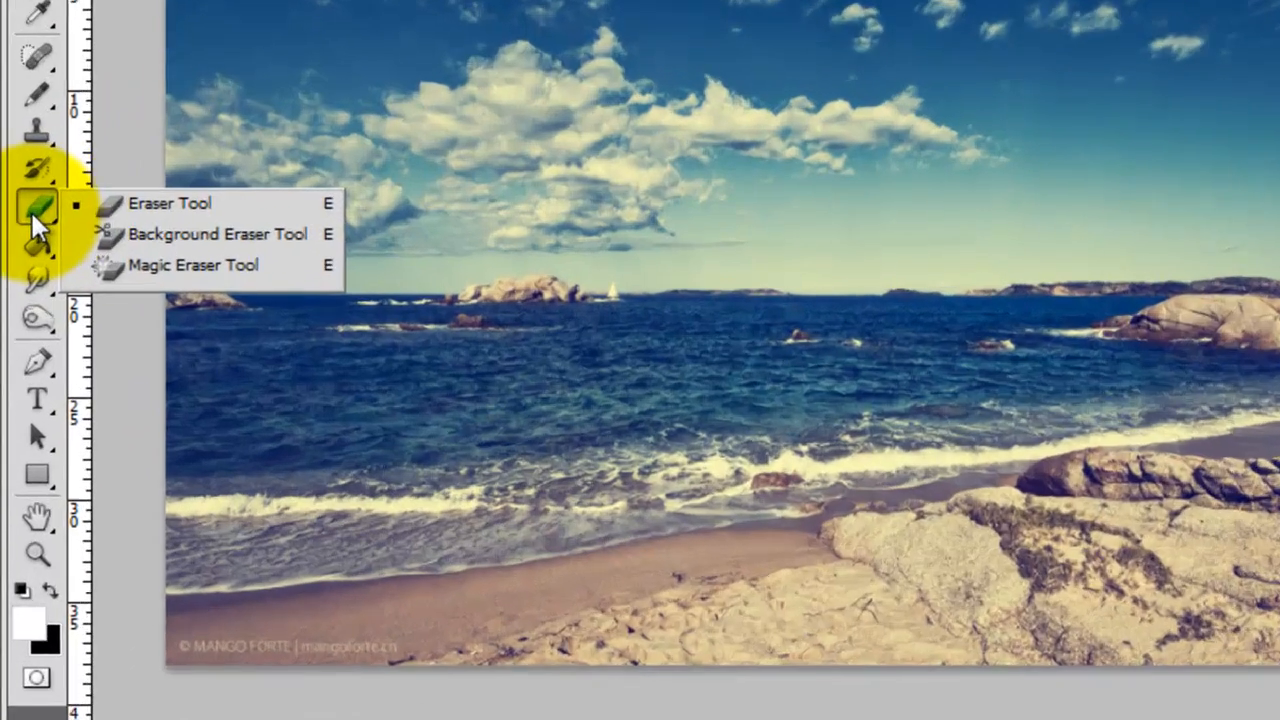
{"action": "left_click", "coordinate": [66, 333]}
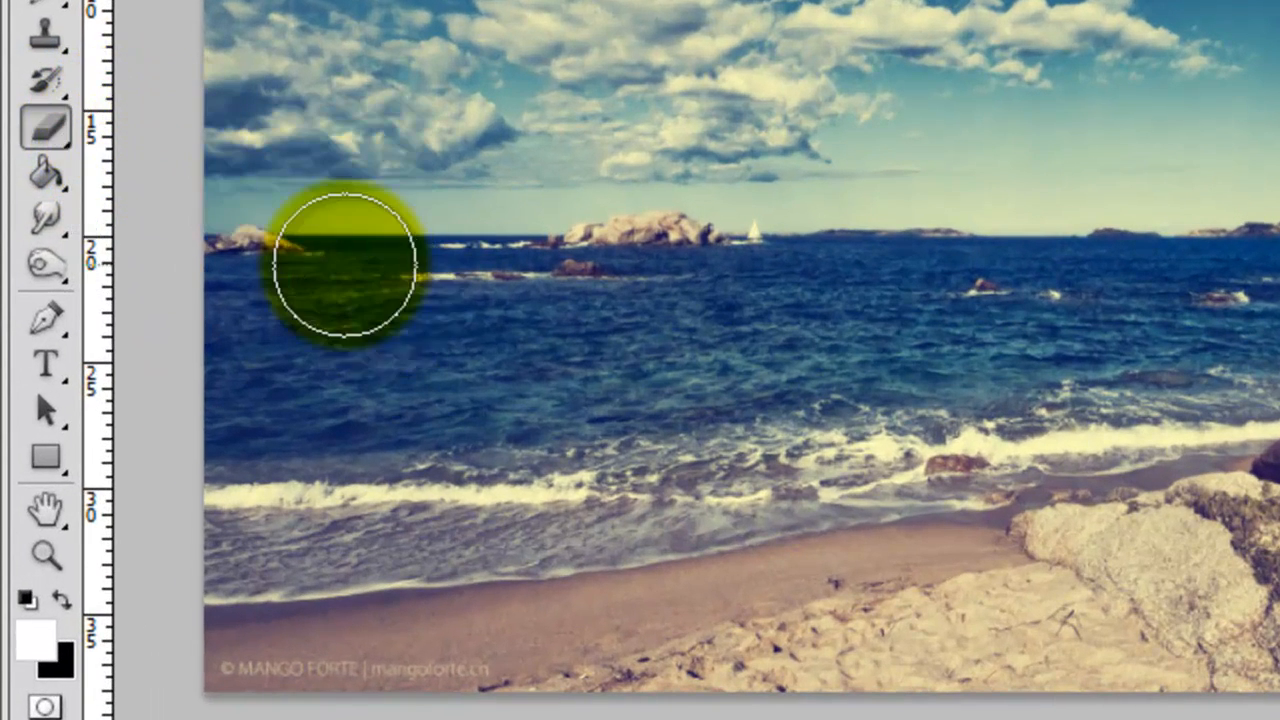
{"action": "right_click", "coordinate": [345, 265]}
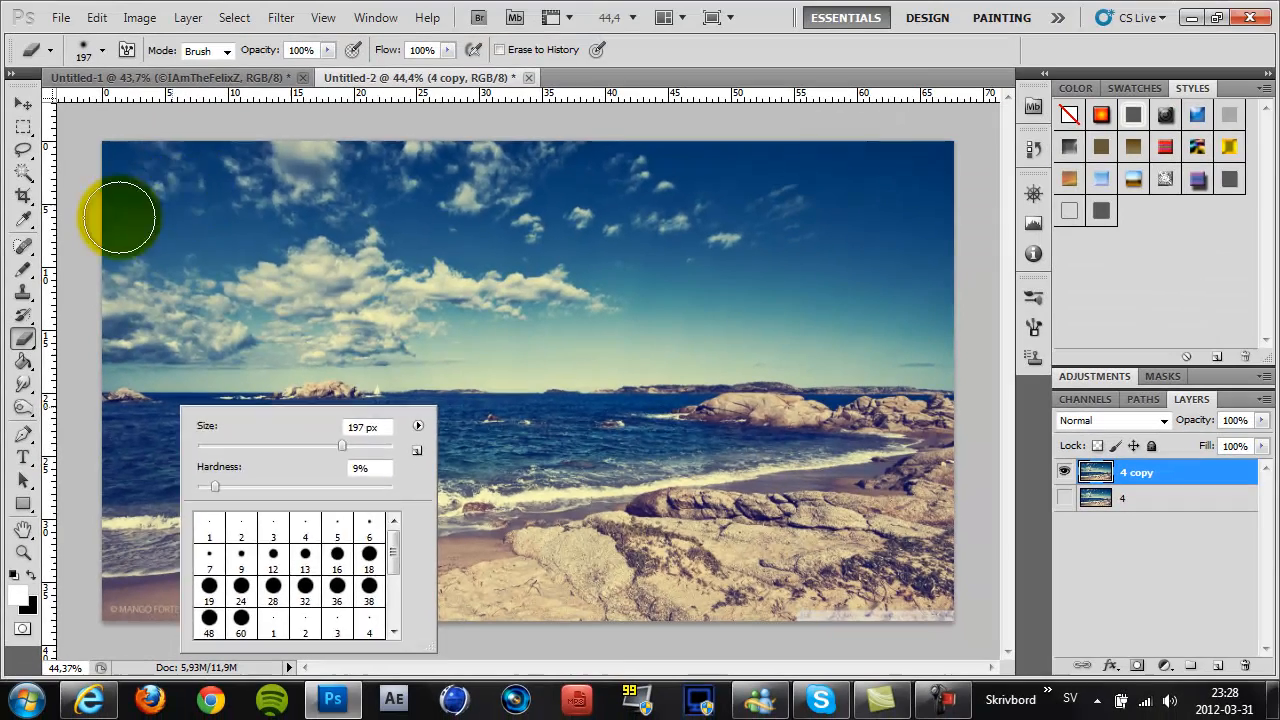
{"action": "mouse_move", "coordinate": [118, 218]}
{"action": "left_mouse_down"}
{"action": "mouse_move", "coordinate": [223, 223]}
{"action": "mouse_move", "coordinate": [271, 151]}
{"action": "mouse_move", "coordinate": [615, 176]}
{"action": "mouse_move", "coordinate": [746, 234]}
{"action": "mouse_move", "coordinate": [905, 355]}
{"action": "left_mouse_up"}
{"action": "mouse_move", "coordinate": [90, 615]}
{"action": "left_mouse_down"}
{"action": "mouse_move", "coordinate": [246, 634]}
{"action": "mouse_move", "coordinate": [134, 537]}
{"action": "mouse_move", "coordinate": [212, 545]}
{"action": "mouse_move", "coordinate": [174, 577]}
{"action": "mouse_move", "coordinate": [137, 457]}
{"action": "mouse_move", "coordinate": [220, 251]}
{"action": "mouse_move", "coordinate": [194, 284]}
{"action": "mouse_move", "coordinate": [157, 557]}
{"action": "mouse_move", "coordinate": [237, 517]}
{"action": "mouse_move", "coordinate": [416, 496]}
{"action": "left_mouse_up"}
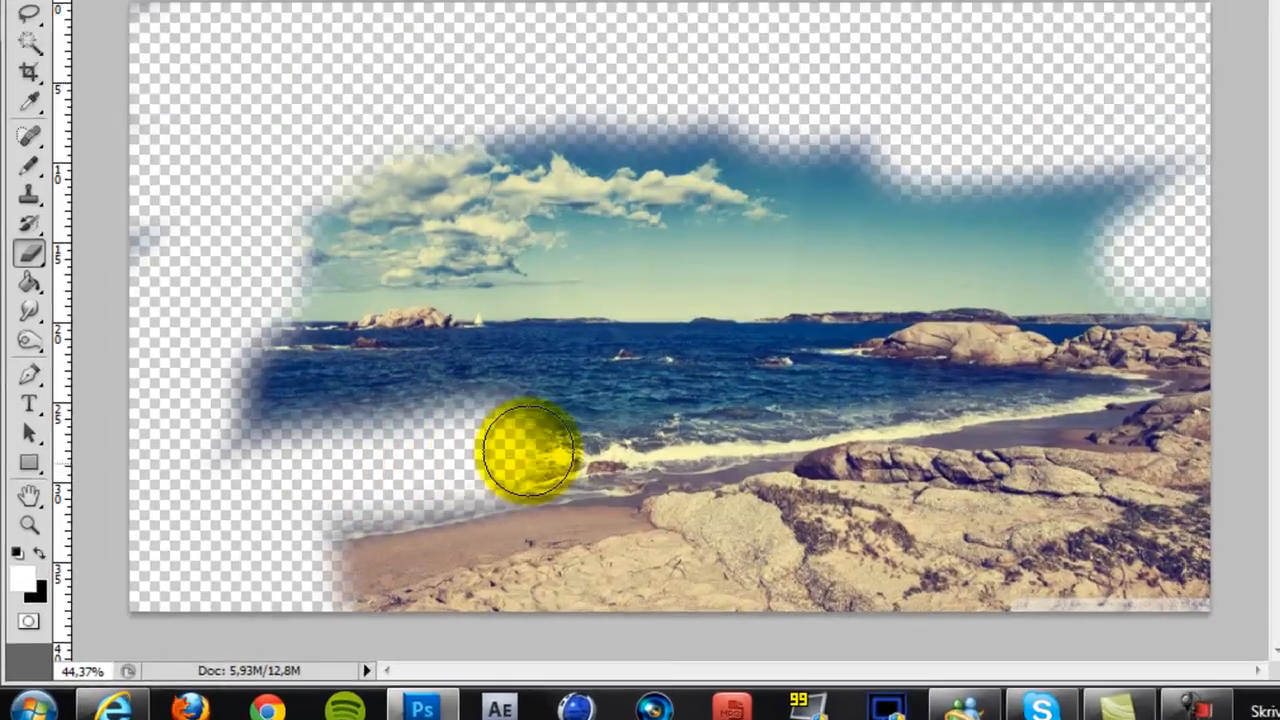
Step: Erase more of the surf and parts of the sand on 4 copy, and set the Eraser hardness to 82%
{"action": "mouse_move", "coordinate": [529, 450]}
{"action": "left_mouse_down"}
{"action": "mouse_move", "coordinate": [880, 445]}
{"action": "mouse_move", "coordinate": [490, 472]}
{"action": "mouse_move", "coordinate": [679, 421]}
{"action": "mouse_move", "coordinate": [649, 429]}
{"action": "left_mouse_up"}
{"action": "left_click_drag", "start_coordinate": [1019, 298], "coordinate": [229, 449]}
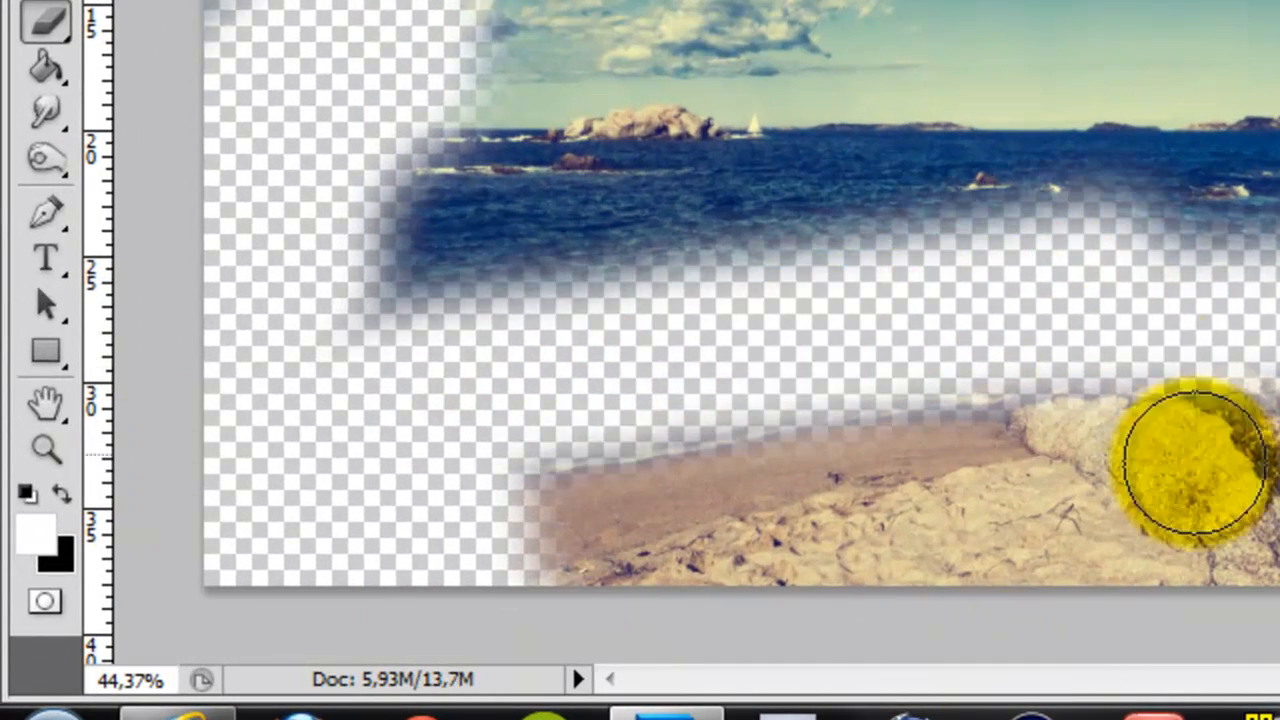
{"action": "mouse_move", "coordinate": [1109, 323]}
{"action": "left_mouse_down"}
{"action": "mouse_move", "coordinate": [1106, 391]}
{"action": "mouse_move", "coordinate": [1089, 386]}
{"action": "mouse_move", "coordinate": [1076, 557]}
{"action": "mouse_move", "coordinate": [906, 597]}
{"action": "mouse_move", "coordinate": [654, 620]}
{"action": "mouse_move", "coordinate": [731, 626]}
{"action": "mouse_move", "coordinate": [940, 565]}
{"action": "mouse_move", "coordinate": [923, 555]}
{"action": "mouse_move", "coordinate": [868, 570]}
{"action": "left_mouse_up"}
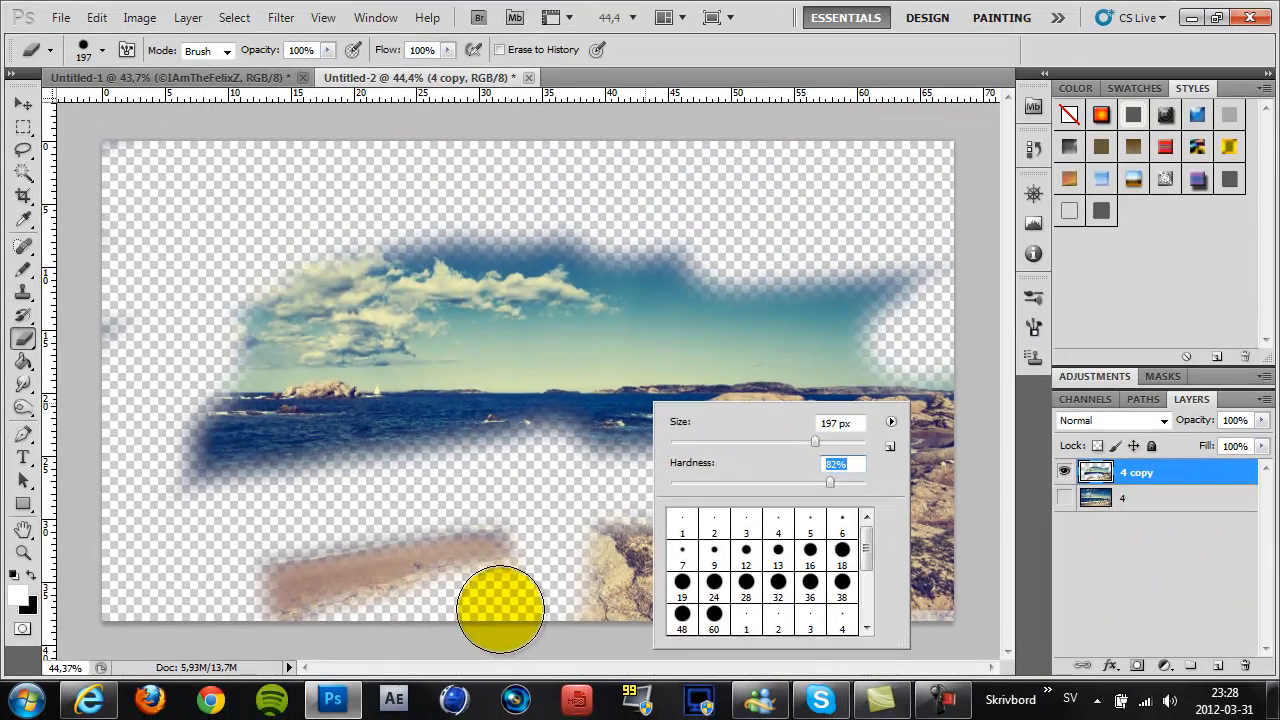
{"action": "left_click", "coordinate": [1001, 566]}
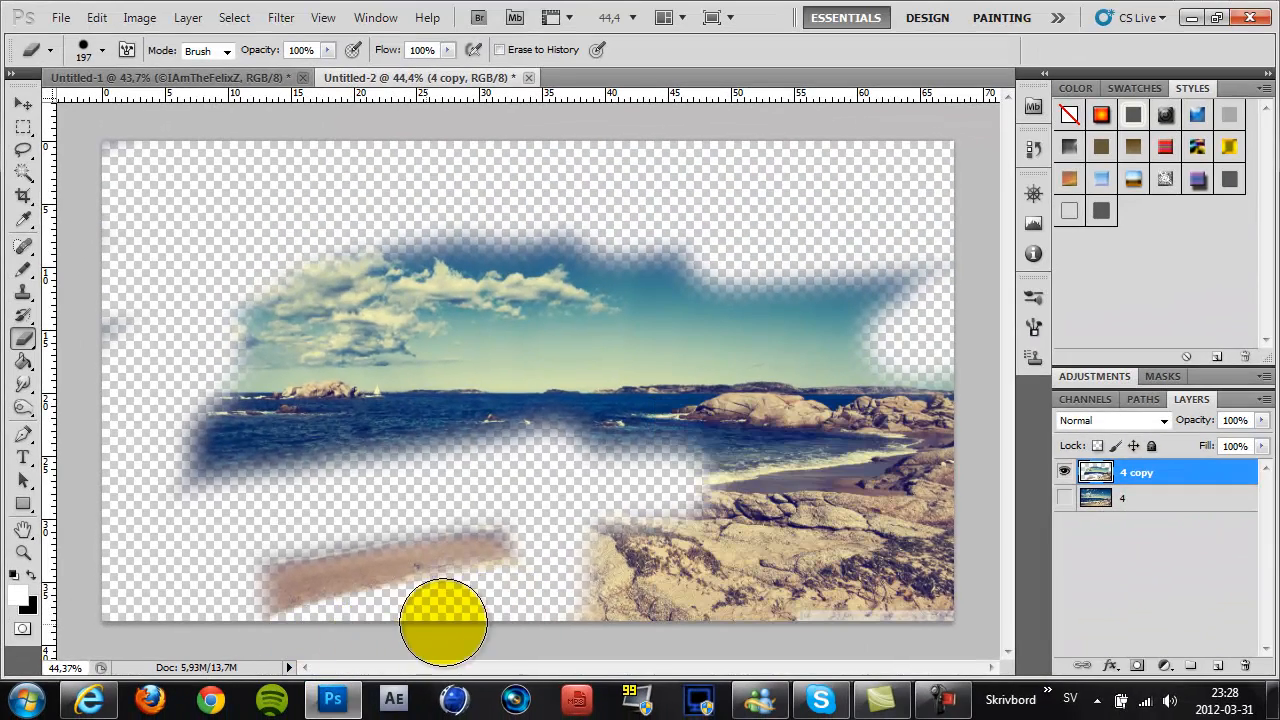
Step: Erase everything on 4 copy except the brown sand strip with the 197 px Eraser at 7% hardness
{"action": "right_click", "coordinate": [490, 316]}
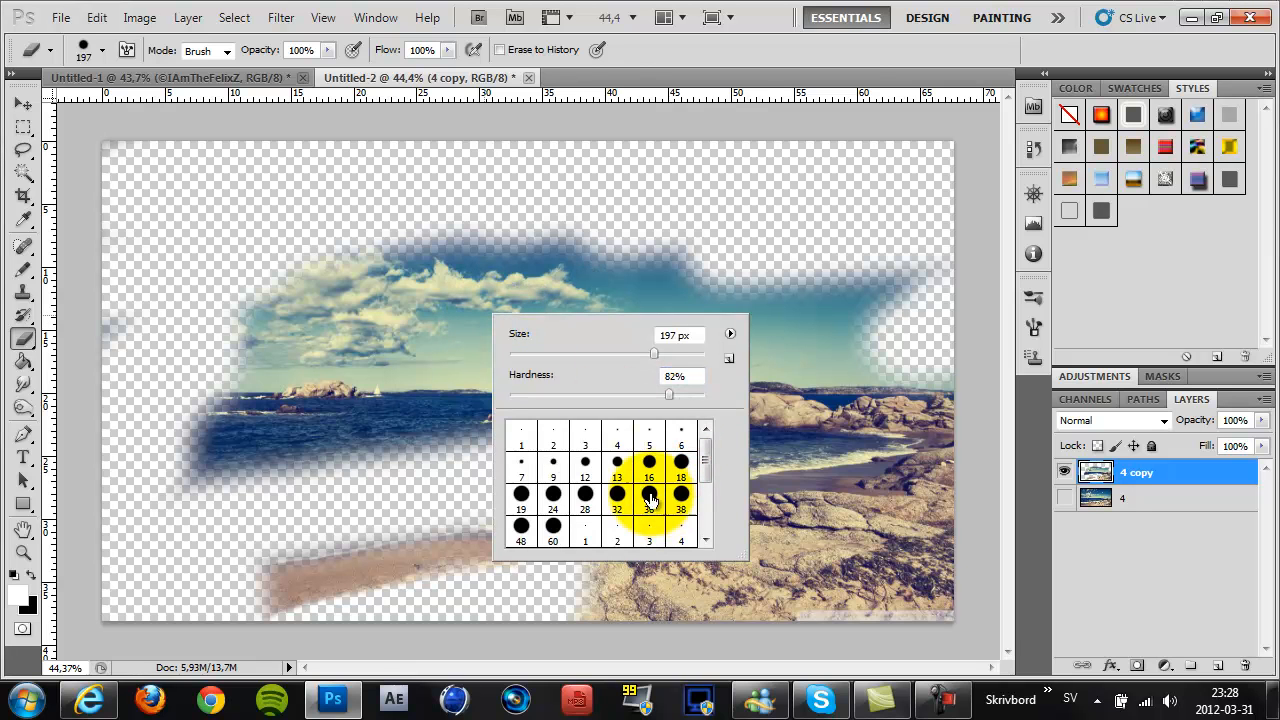
{"action": "left_click_drag", "start_coordinate": [668, 394], "coordinate": [524, 410]}
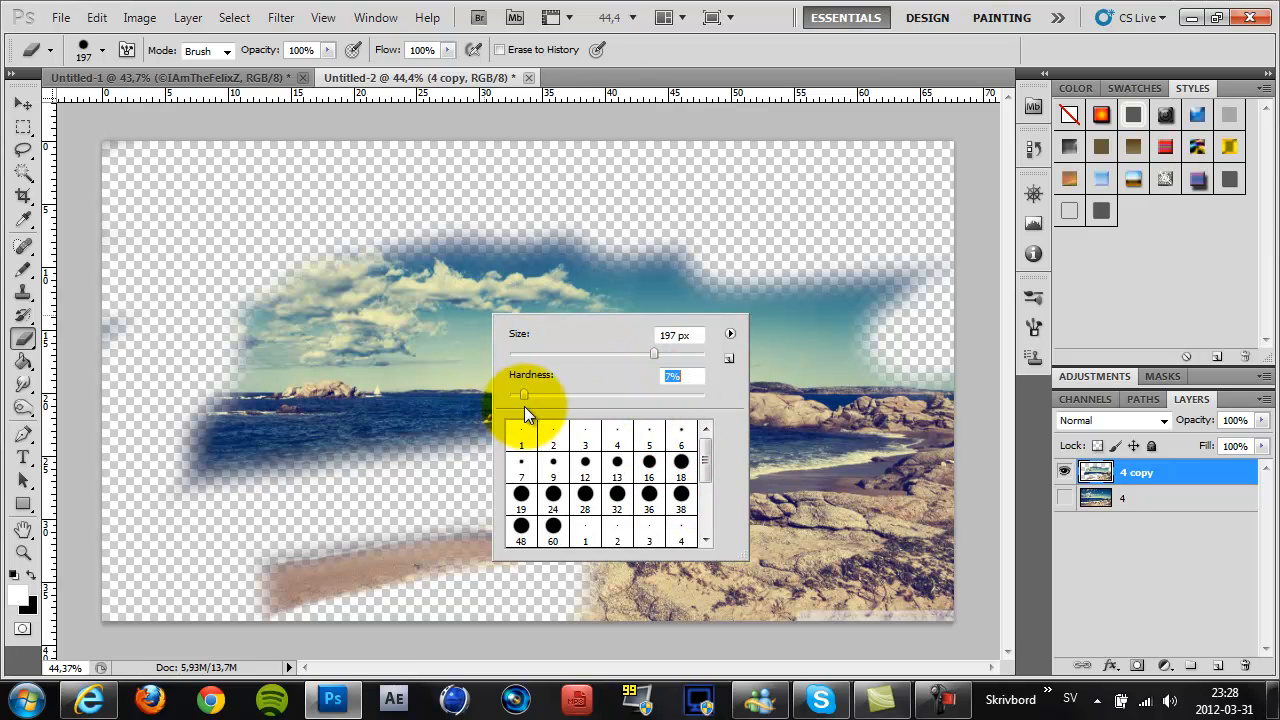
{"action": "mouse_move", "coordinate": [311, 300]}
{"action": "left_mouse_down"}
{"action": "mouse_move", "coordinate": [183, 426]}
{"action": "mouse_move", "coordinate": [192, 478]}
{"action": "mouse_move", "coordinate": [184, 349]}
{"action": "mouse_move", "coordinate": [145, 347]}
{"action": "mouse_move", "coordinate": [123, 298]}
{"action": "mouse_move", "coordinate": [103, 147]}
{"action": "mouse_move", "coordinate": [153, 126]}
{"action": "mouse_move", "coordinate": [180, 353]}
{"action": "mouse_move", "coordinate": [280, 358]}
{"action": "mouse_move", "coordinate": [362, 403]}
{"action": "mouse_move", "coordinate": [369, 421]}
{"action": "mouse_move", "coordinate": [536, 248]}
{"action": "mouse_move", "coordinate": [170, 309]}
{"action": "mouse_move", "coordinate": [115, 306]}
{"action": "mouse_move", "coordinate": [305, 368]}
{"action": "mouse_move", "coordinate": [418, 386]}
{"action": "mouse_move", "coordinate": [417, 426]}
{"action": "mouse_move", "coordinate": [462, 405]}
{"action": "mouse_move", "coordinate": [530, 417]}
{"action": "mouse_move", "coordinate": [731, 547]}
{"action": "mouse_move", "coordinate": [660, 618]}
{"action": "mouse_move", "coordinate": [704, 583]}
{"action": "mouse_move", "coordinate": [635, 567]}
{"action": "mouse_move", "coordinate": [837, 581]}
{"action": "mouse_move", "coordinate": [805, 609]}
{"action": "mouse_move", "coordinate": [833, 611]}
{"action": "mouse_move", "coordinate": [689, 577]}
{"action": "mouse_move", "coordinate": [972, 507]}
{"action": "mouse_move", "coordinate": [986, 484]}
{"action": "mouse_move", "coordinate": [729, 494]}
{"action": "mouse_move", "coordinate": [920, 479]}
{"action": "mouse_move", "coordinate": [396, 289]}
{"action": "mouse_move", "coordinate": [701, 250]}
{"action": "mouse_move", "coordinate": [921, 253]}
{"action": "mouse_move", "coordinate": [686, 365]}
{"action": "mouse_move", "coordinate": [745, 414]}
{"action": "mouse_move", "coordinate": [957, 408]}
{"action": "mouse_move", "coordinate": [747, 305]}
{"action": "mouse_move", "coordinate": [862, 246]}
{"action": "left_mouse_up"}
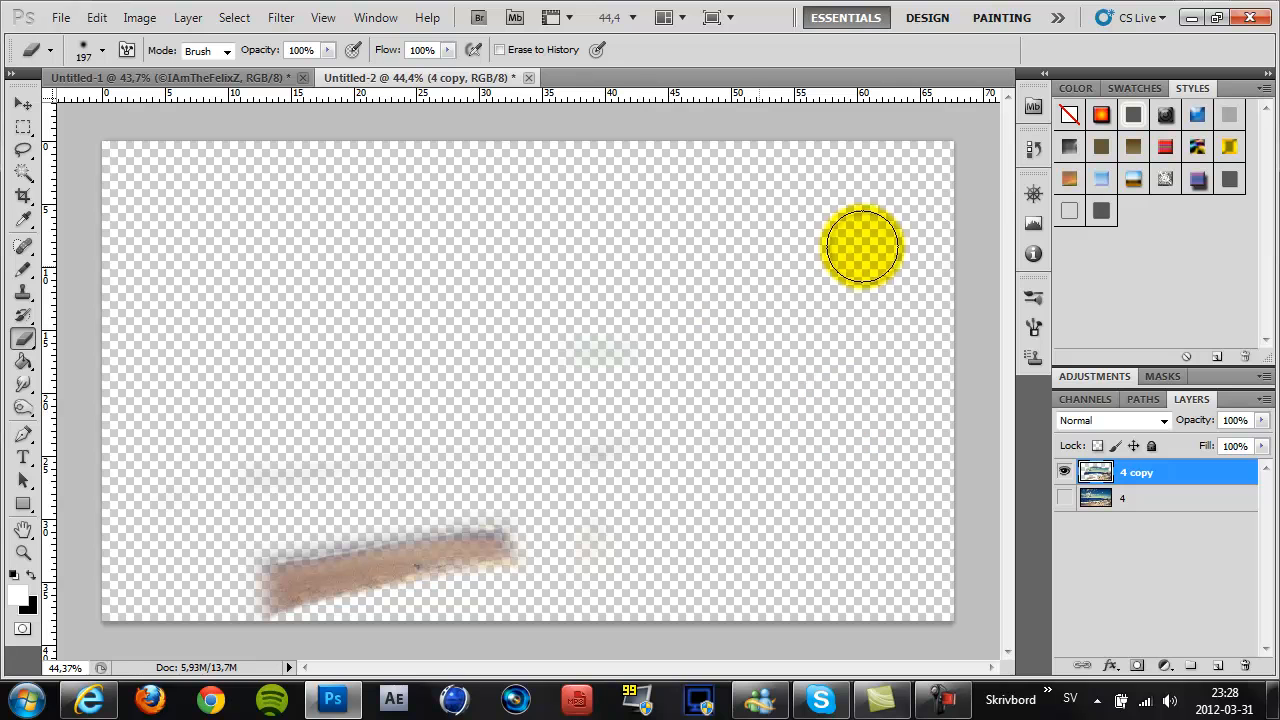
Step: Show layer 4 and move the sand strip on 4 copy down over the watermark at the image's lower-left corner
{"action": "left_click", "coordinate": [1066, 498]}
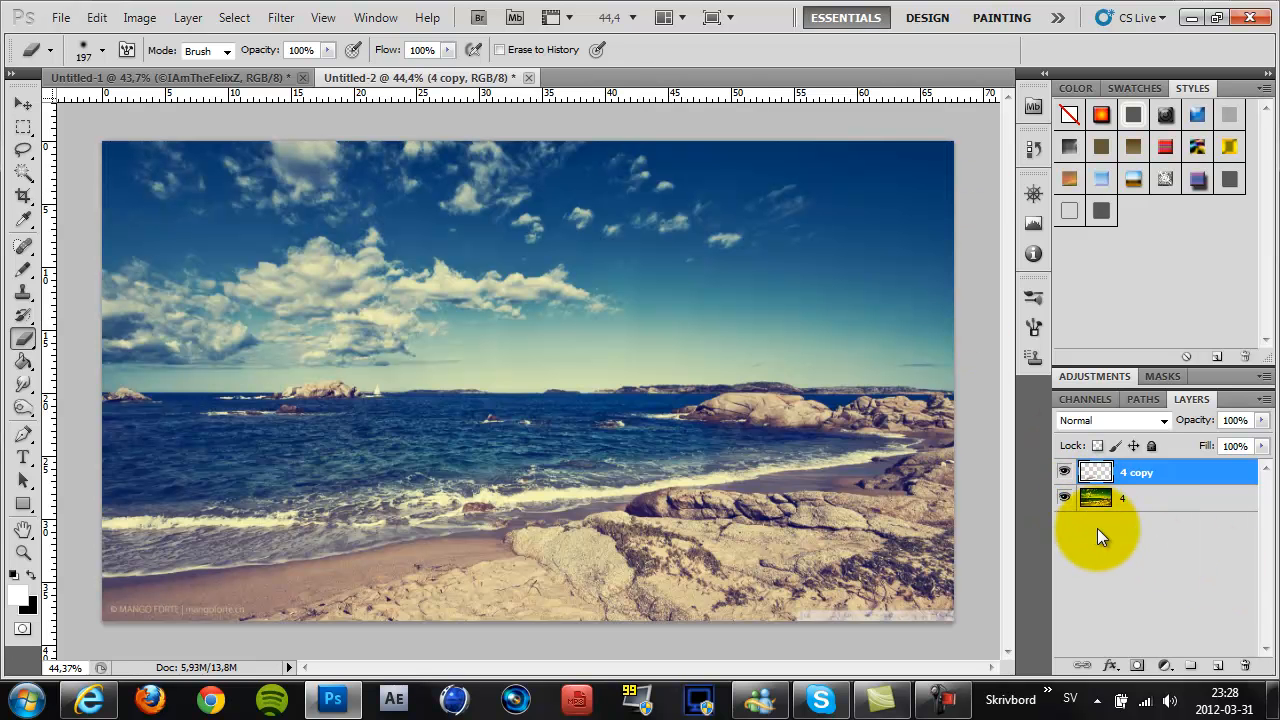
{"action": "left_click", "coordinate": [22, 106]}
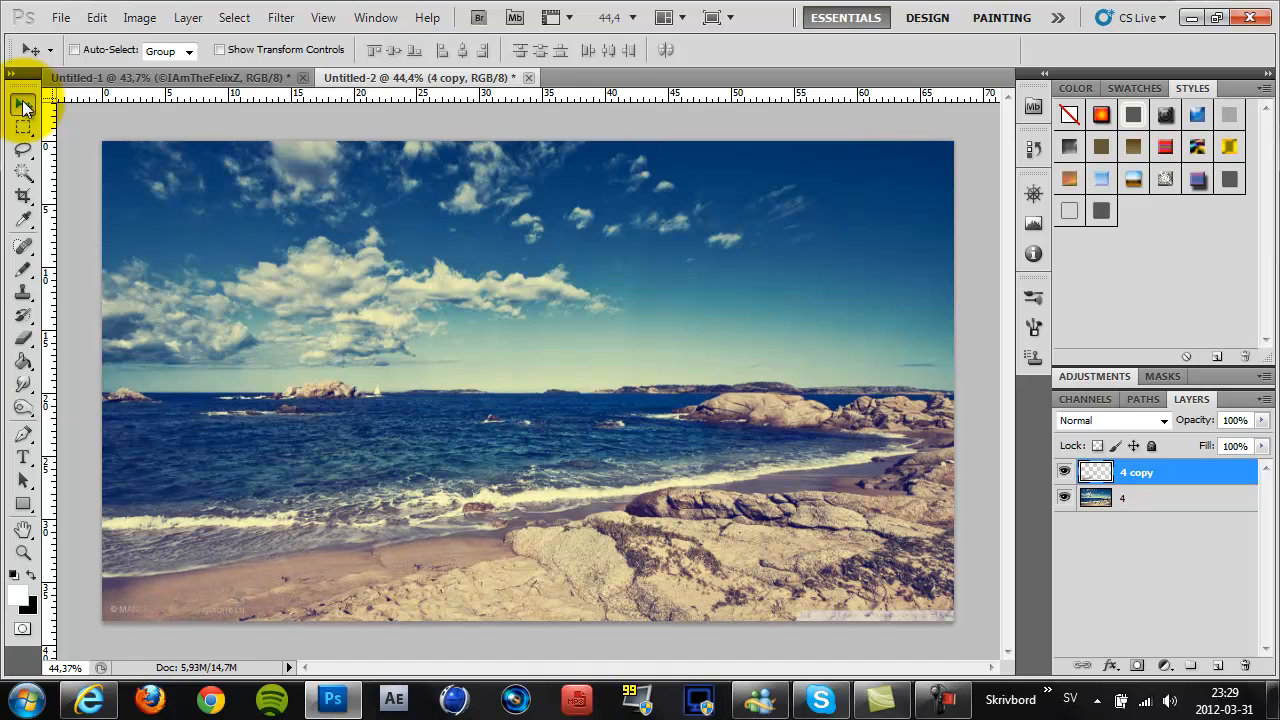
{"action": "key", "text": "shift+Down"}
{"action": "key", "text": "shift+Down"}
{"action": "key", "text": "shift+Down"}
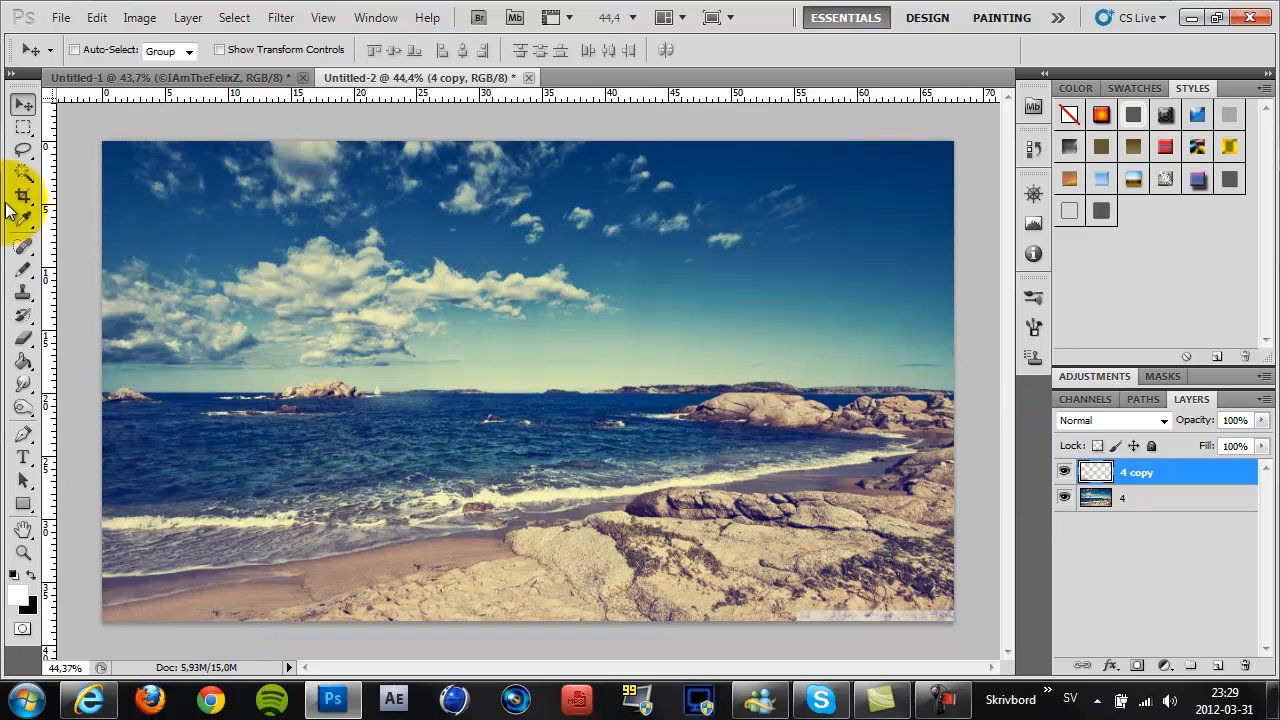
Step: Merge the layers 4 copy and 4 into one layer
{"action": "left_click", "coordinate": [23, 338]}
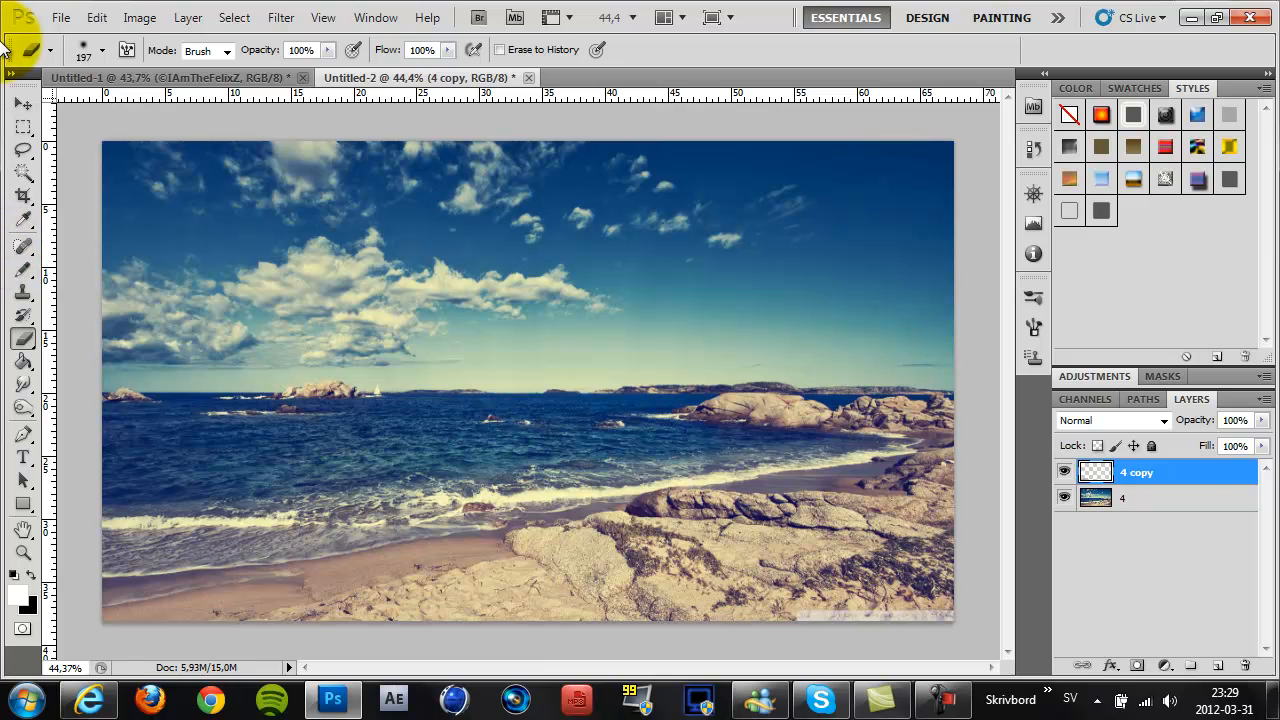
{"action": "left_click", "coordinate": [23, 104]}
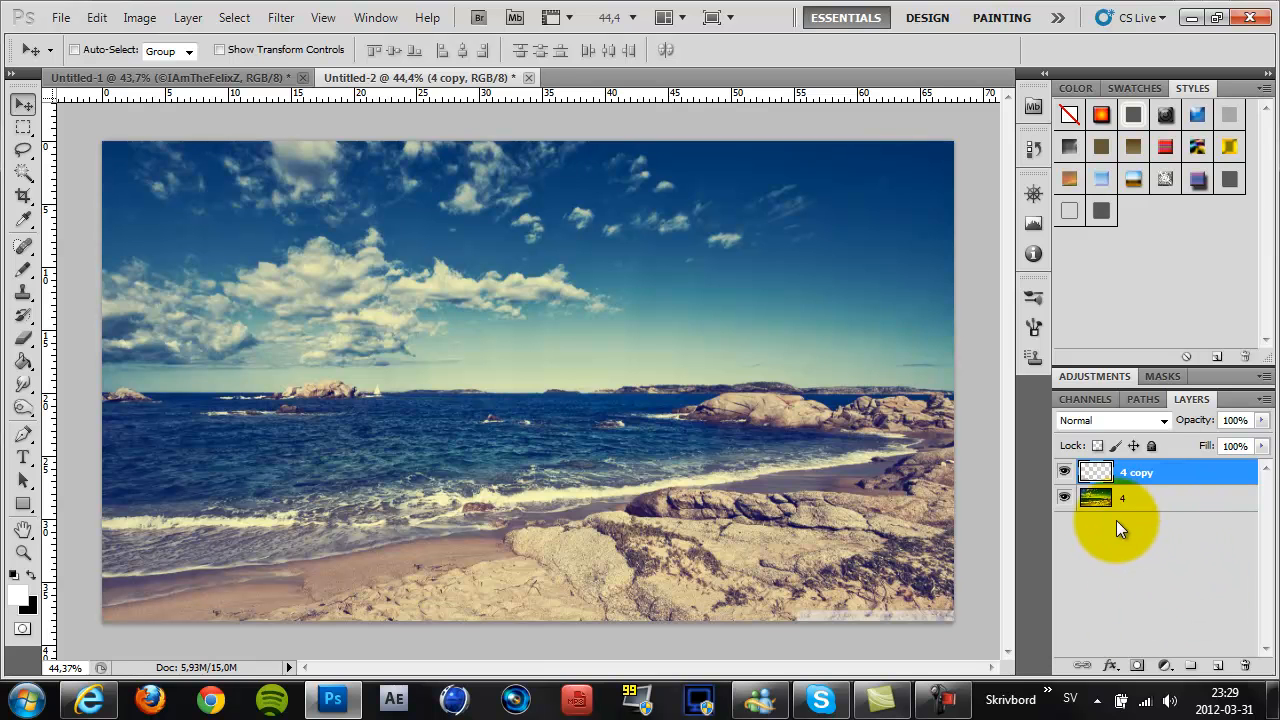
{"action": "left_click", "coordinate": [1136, 500], "text": "shift"}
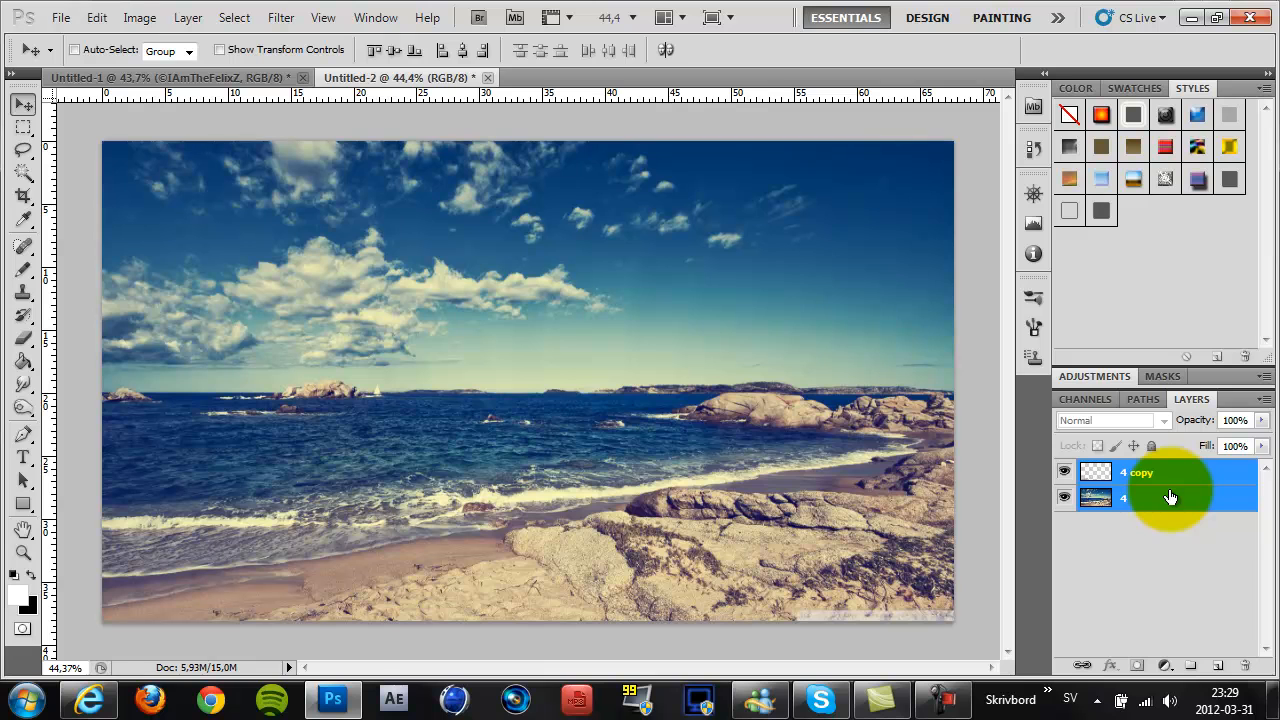
{"action": "key", "text": "ctrl+e"}
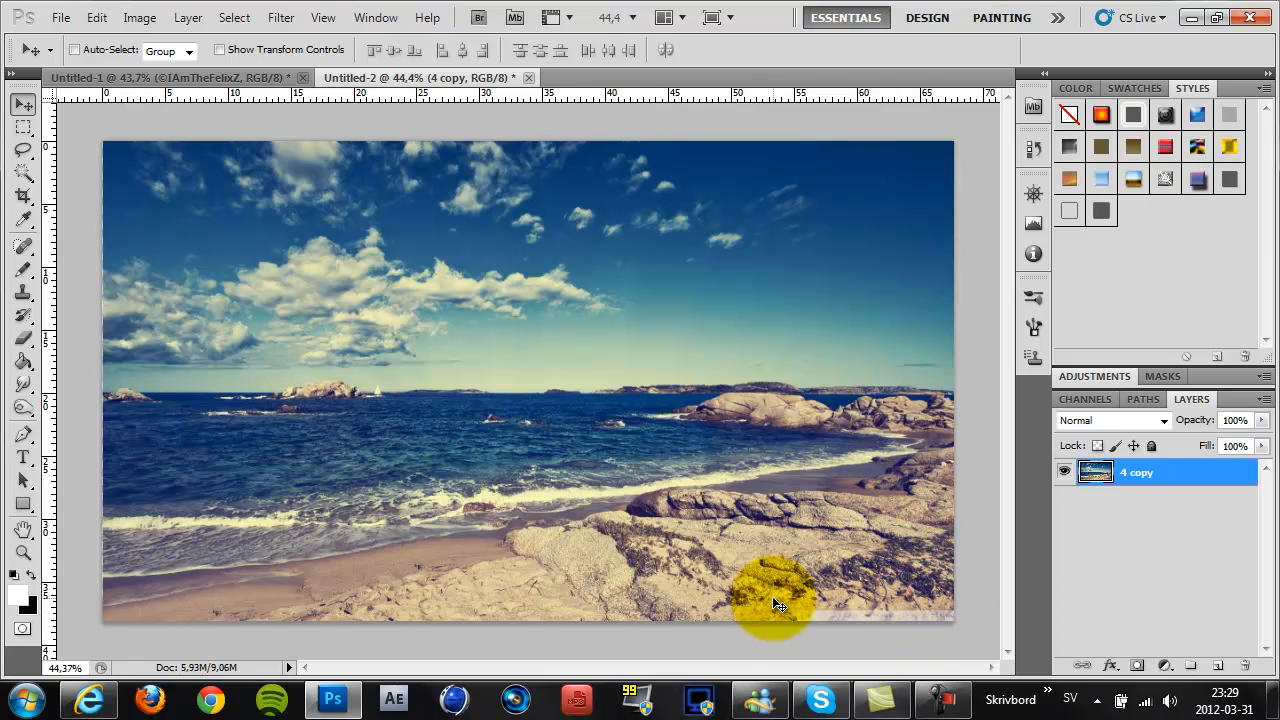
Step: Duplicate the merged 4 copy layer within the same document and hide the original 4 copy
{"action": "right_click", "coordinate": [1138, 483]}
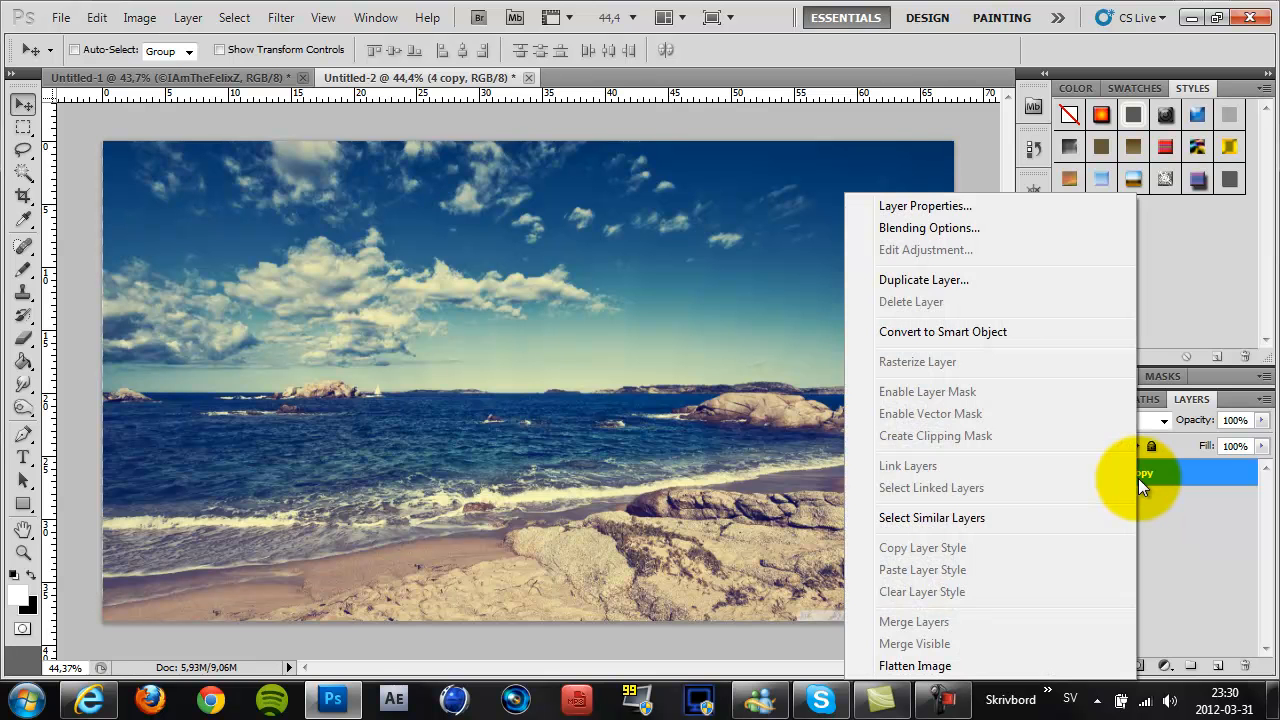
{"action": "left_click", "coordinate": [948, 277]}
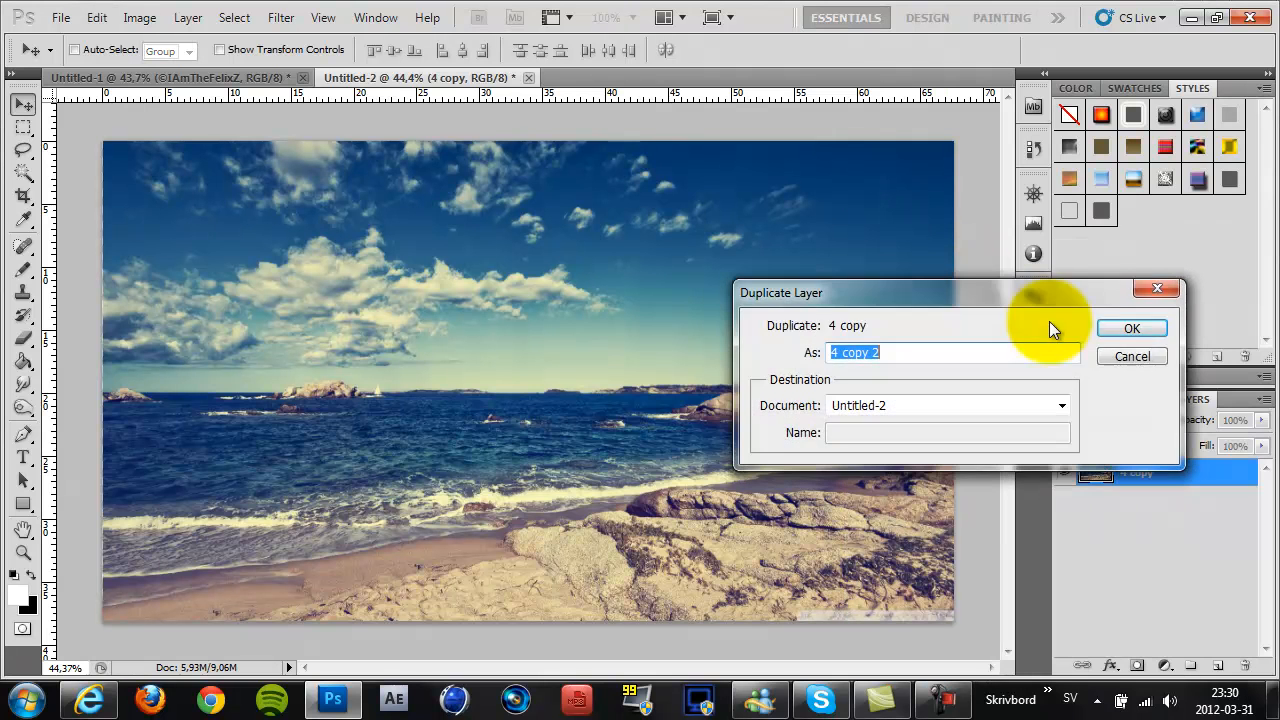
{"action": "left_click", "coordinate": [1131, 328]}
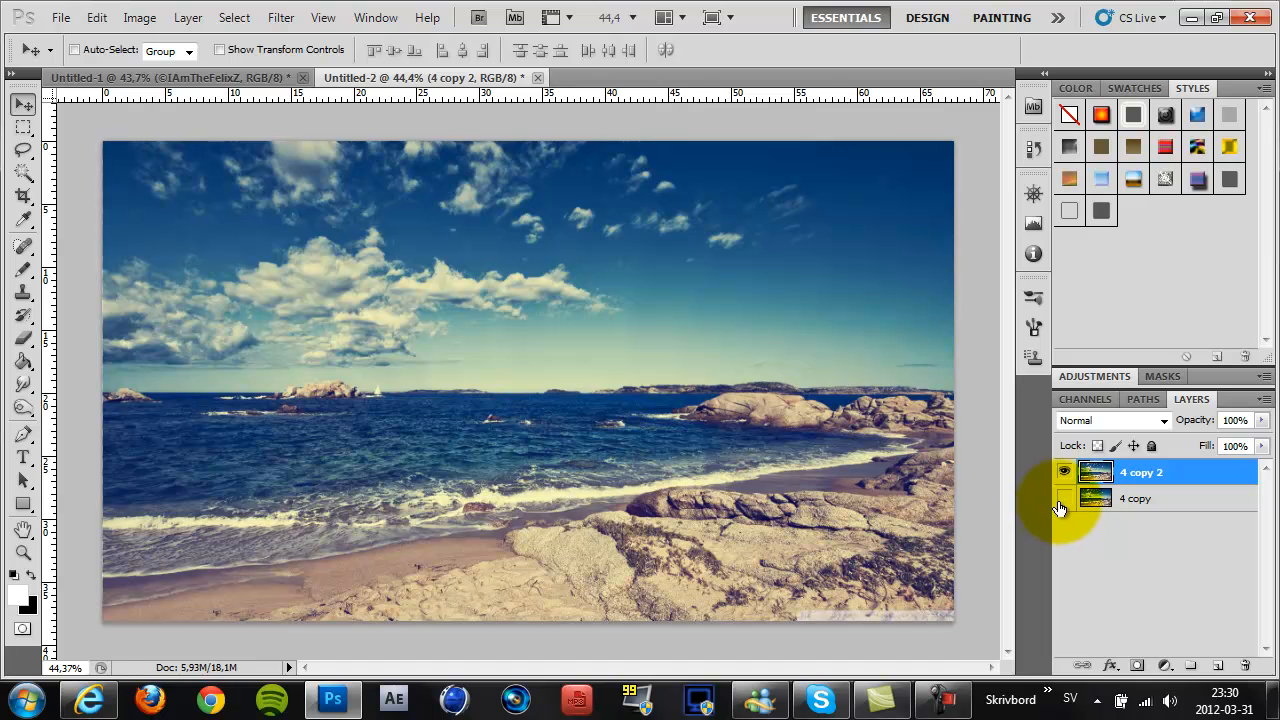
Step: Erase all of 4 copy 2 except a rocky patch near its lower-right corner with the 197 px Eraser at 59% hardness
{"action": "left_click", "coordinate": [22, 338]}
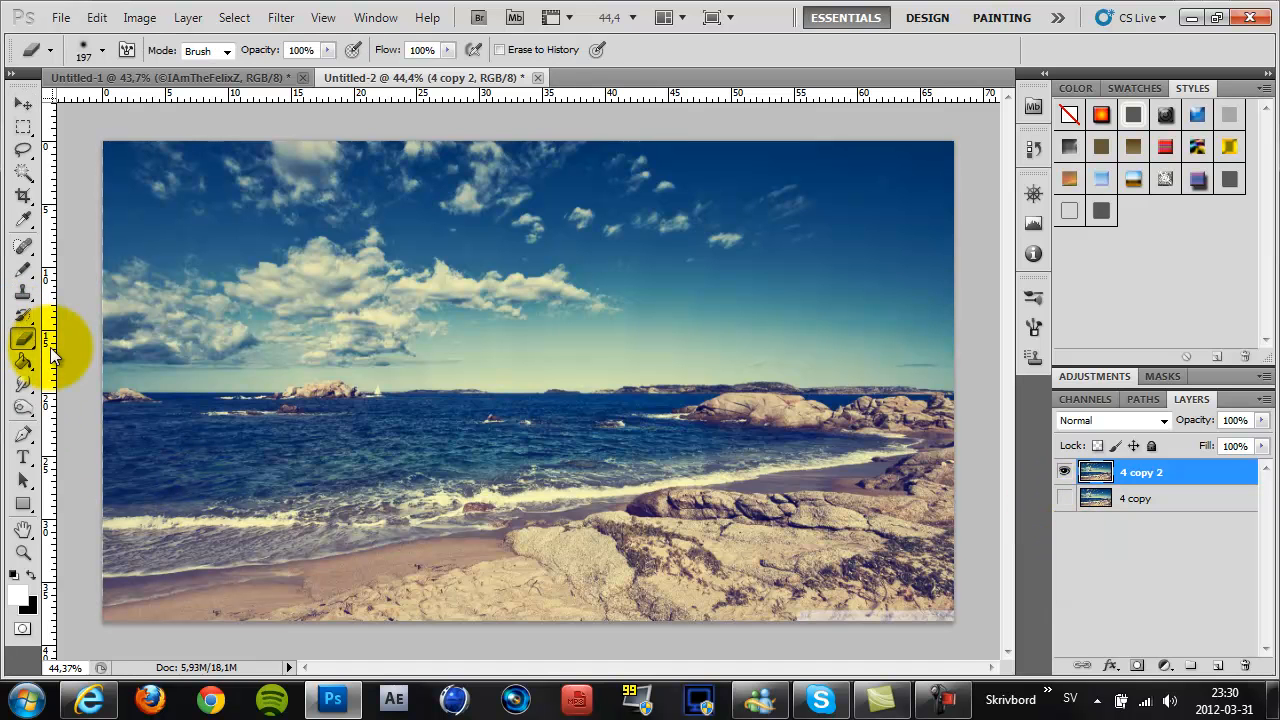
{"action": "right_click", "coordinate": [695, 364]}
{"action": "left_click_drag", "start_coordinate": [819, 446], "coordinate": [887, 444]}
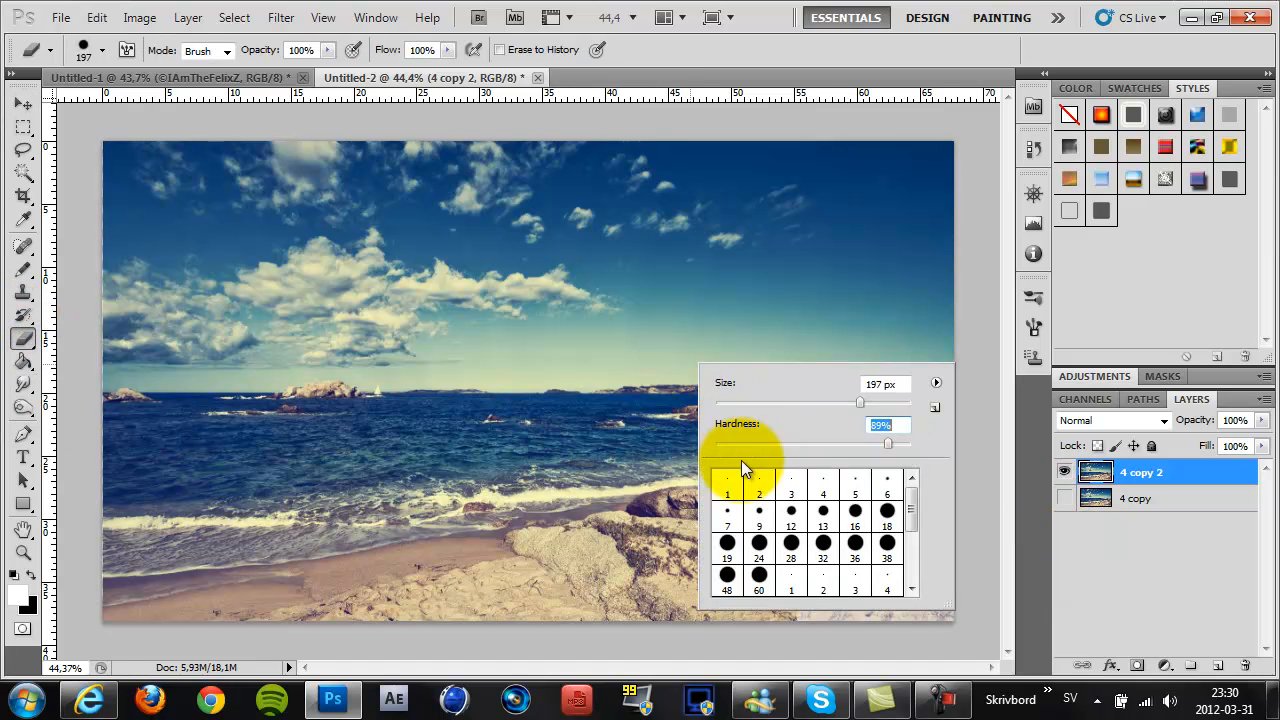
{"action": "mouse_move", "coordinate": [531, 320]}
{"action": "left_mouse_down"}
{"action": "mouse_move", "coordinate": [497, 332]}
{"action": "mouse_move", "coordinate": [223, 300]}
{"action": "mouse_move", "coordinate": [598, 268]}
{"action": "left_mouse_up"}
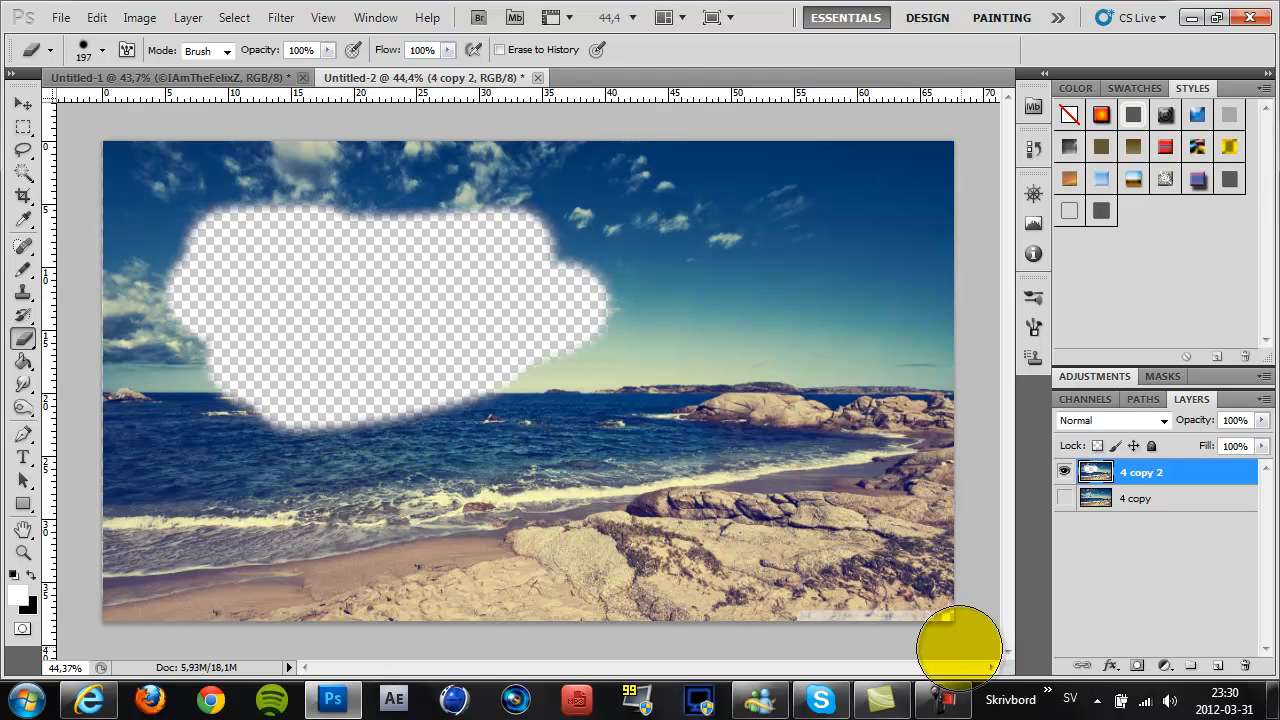
{"action": "mouse_move", "coordinate": [924, 652]}
{"action": "left_mouse_down"}
{"action": "mouse_move", "coordinate": [315, 643]}
{"action": "mouse_move", "coordinate": [161, 661]}
{"action": "mouse_move", "coordinate": [321, 623]}
{"action": "mouse_move", "coordinate": [464, 563]}
{"action": "mouse_move", "coordinate": [688, 522]}
{"action": "mouse_move", "coordinate": [459, 616]}
{"action": "mouse_move", "coordinate": [613, 536]}
{"action": "mouse_move", "coordinate": [685, 534]}
{"action": "mouse_move", "coordinate": [648, 604]}
{"action": "mouse_move", "coordinate": [716, 591]}
{"action": "mouse_move", "coordinate": [696, 532]}
{"action": "mouse_move", "coordinate": [947, 480]}
{"action": "mouse_move", "coordinate": [753, 509]}
{"action": "mouse_move", "coordinate": [706, 540]}
{"action": "left_mouse_up"}
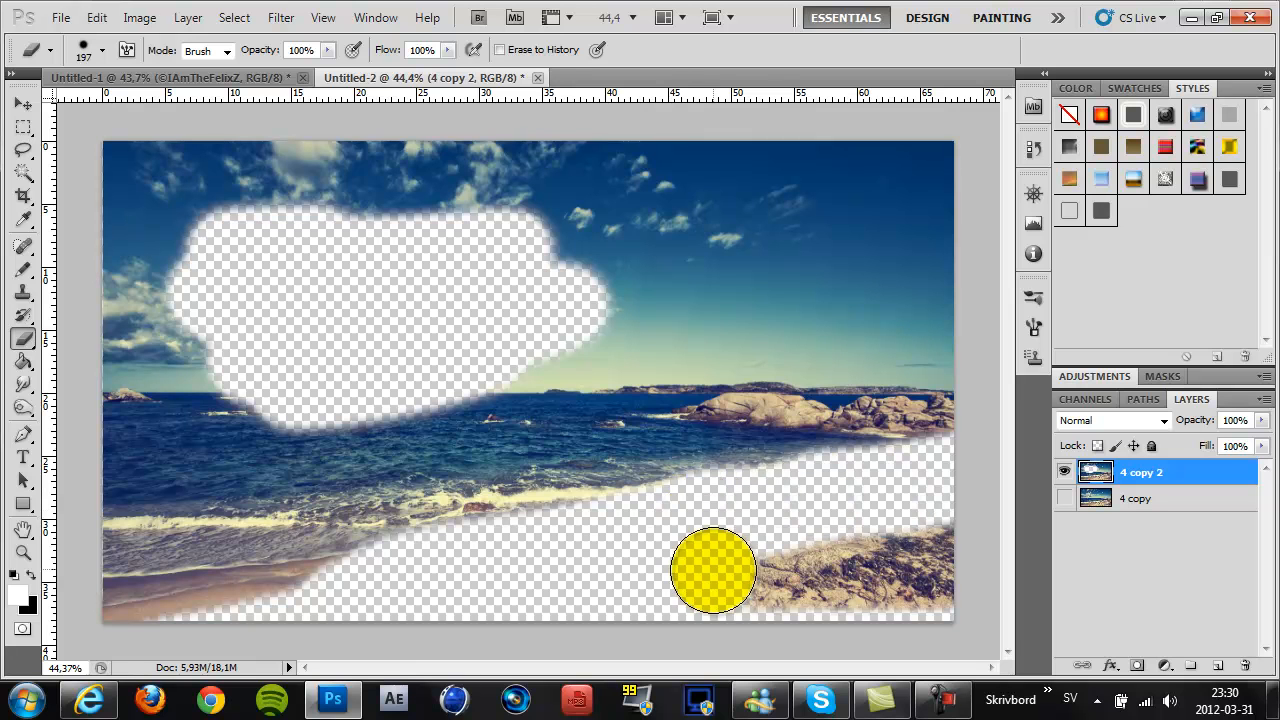
{"action": "mouse_move", "coordinate": [915, 412]}
{"action": "left_mouse_down"}
{"action": "mouse_move", "coordinate": [829, 437]}
{"action": "mouse_move", "coordinate": [733, 415]}
{"action": "left_mouse_up"}
{"action": "mouse_move", "coordinate": [574, 476]}
{"action": "left_mouse_down"}
{"action": "mouse_move", "coordinate": [231, 545]}
{"action": "mouse_move", "coordinate": [280, 599]}
{"action": "mouse_move", "coordinate": [131, 620]}
{"action": "mouse_move", "coordinate": [170, 527]}
{"action": "mouse_move", "coordinate": [148, 516]}
{"action": "mouse_move", "coordinate": [250, 434]}
{"action": "mouse_move", "coordinate": [435, 387]}
{"action": "mouse_move", "coordinate": [435, 409]}
{"action": "mouse_move", "coordinate": [657, 375]}
{"action": "mouse_move", "coordinate": [193, 332]}
{"action": "mouse_move", "coordinate": [83, 336]}
{"action": "mouse_move", "coordinate": [65, 309]}
{"action": "mouse_move", "coordinate": [394, 496]}
{"action": "left_mouse_up"}
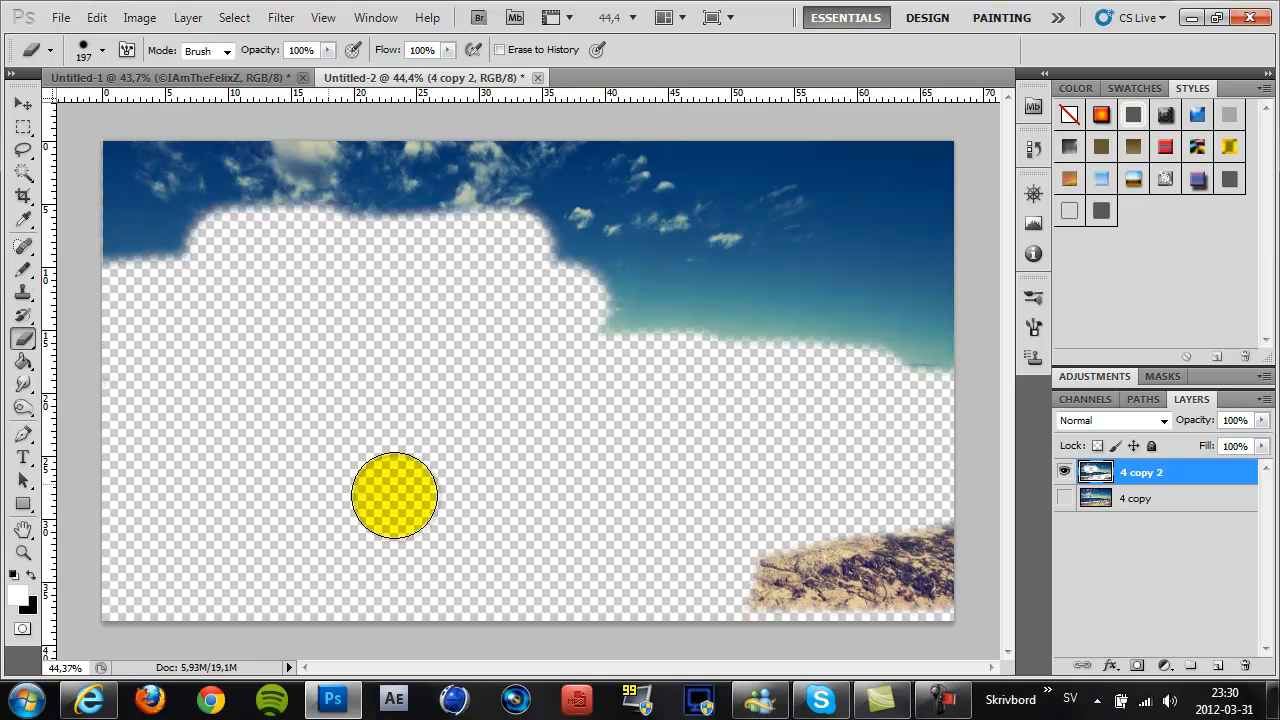
{"action": "left_click_drag", "start_coordinate": [187, 228], "coordinate": [145, 168]}
{"action": "mouse_move", "coordinate": [423, 146]}
{"action": "left_mouse_down"}
{"action": "mouse_move", "coordinate": [320, 229]}
{"action": "mouse_move", "coordinate": [337, 291]}
{"action": "mouse_move", "coordinate": [660, 337]}
{"action": "mouse_move", "coordinate": [959, 301]}
{"action": "mouse_move", "coordinate": [877, 206]}
{"action": "mouse_move", "coordinate": [686, 166]}
{"action": "mouse_move", "coordinate": [909, 257]}
{"action": "left_mouse_up"}
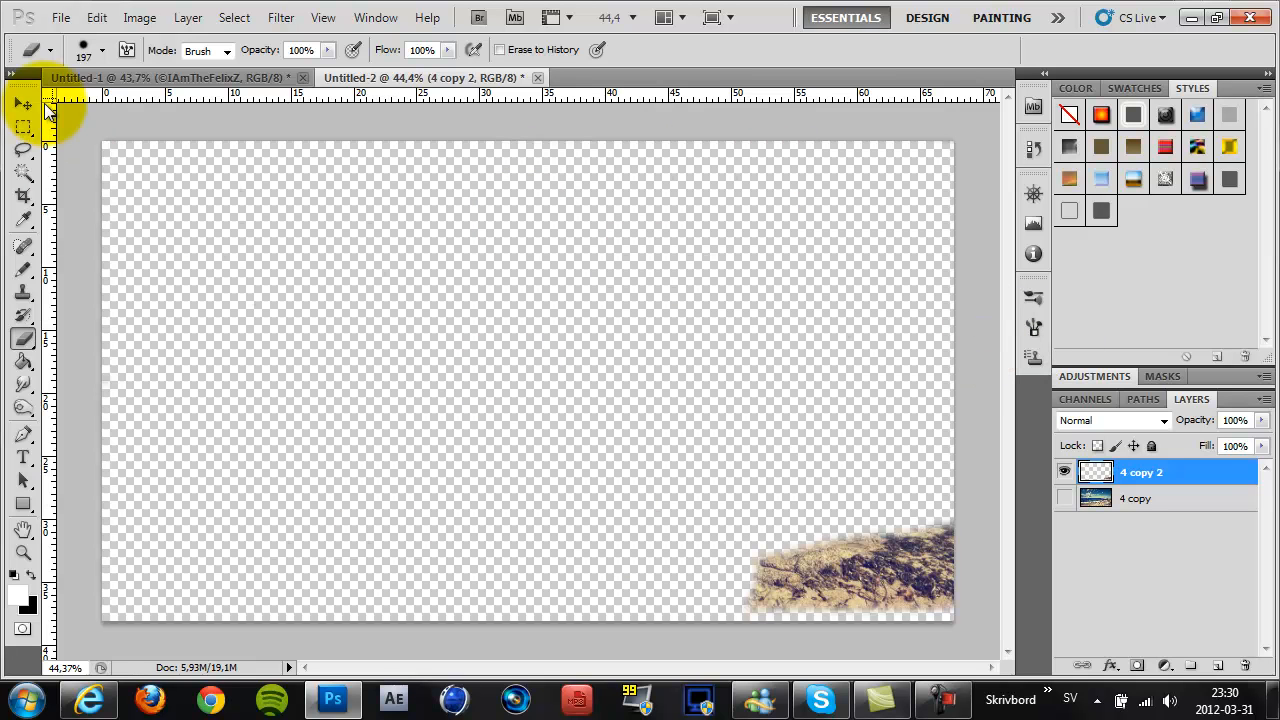
Step: Show 4 copy, cover the light strip at the image's lower-right corner with the rocky patch, and merge both layers
{"action": "left_click", "coordinate": [23, 103]}
{"action": "left_click", "coordinate": [1064, 499]}
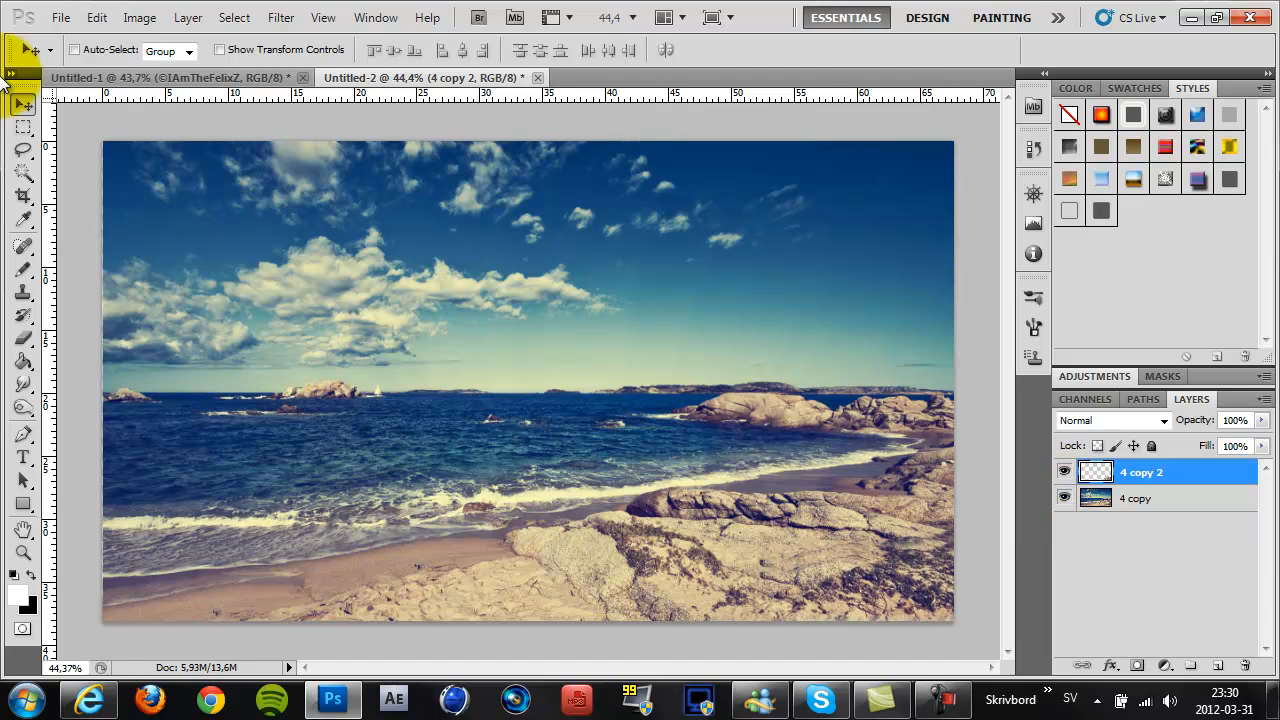
{"action": "left_click", "coordinate": [24, 338]}
{"action": "right_click", "coordinate": [642, 401]}
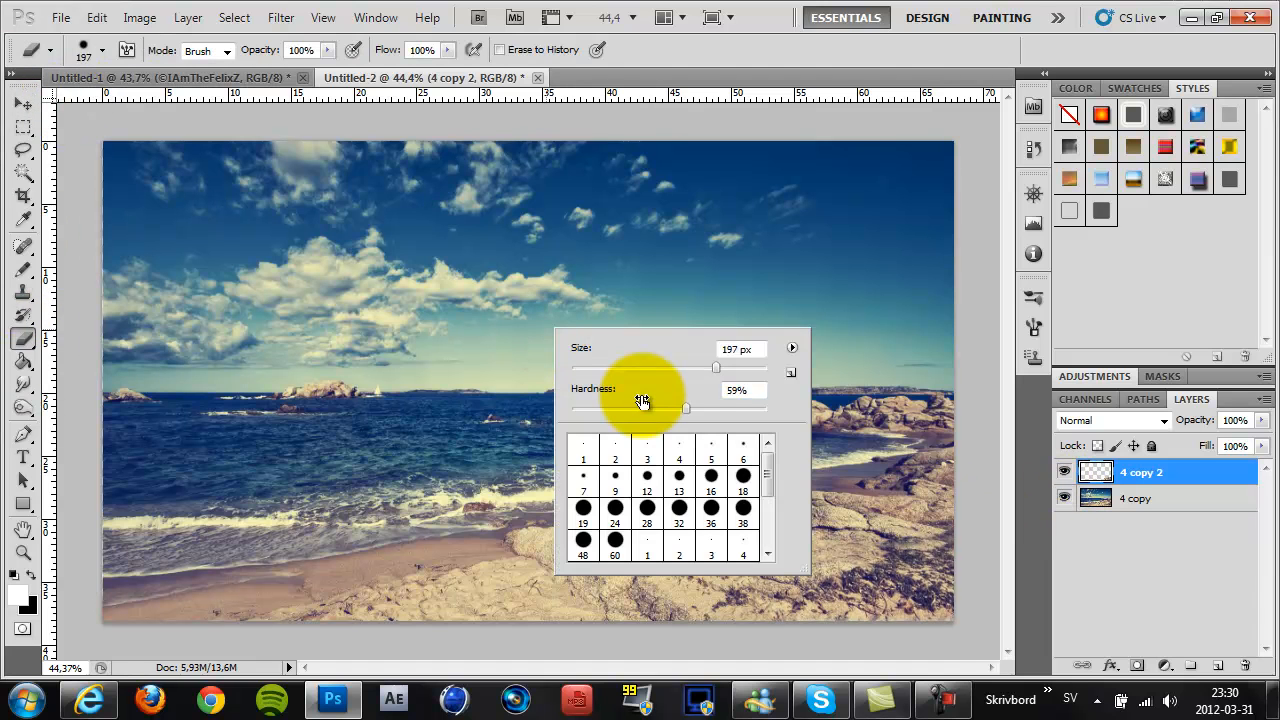
{"action": "left_click", "coordinate": [388, 385]}
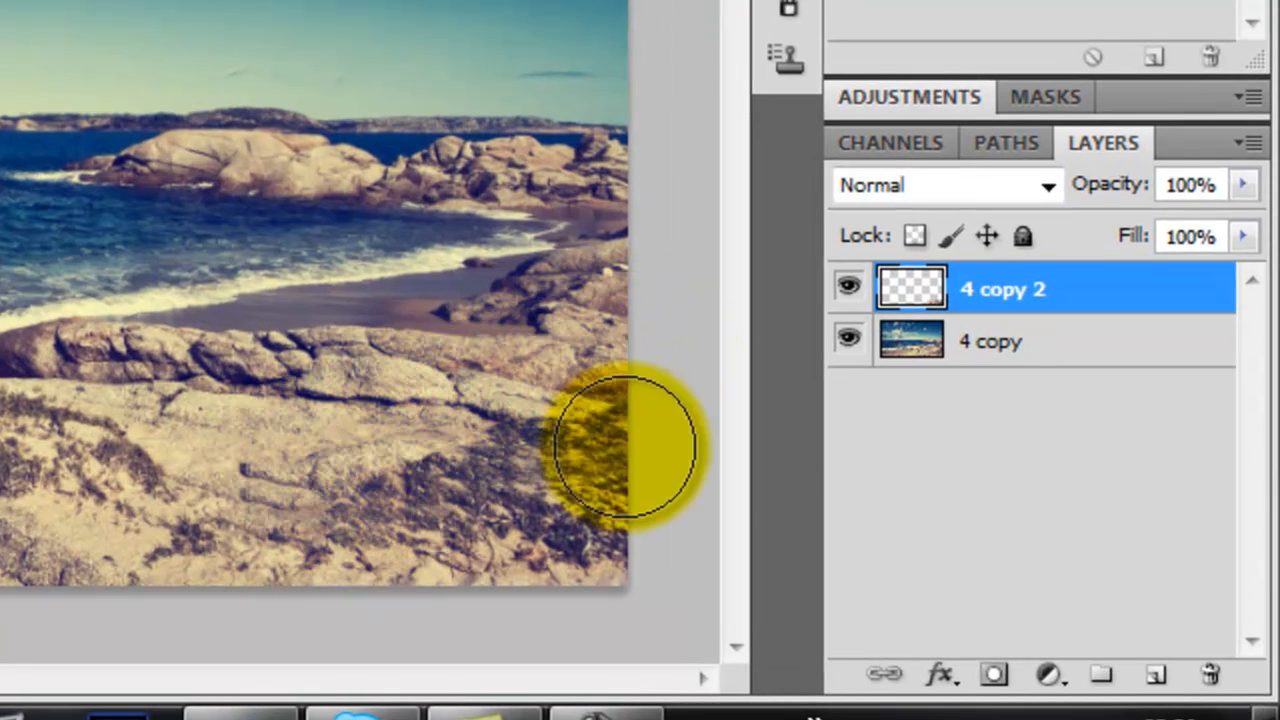
{"action": "left_click", "coordinate": [1017, 343], "text": "shift"}
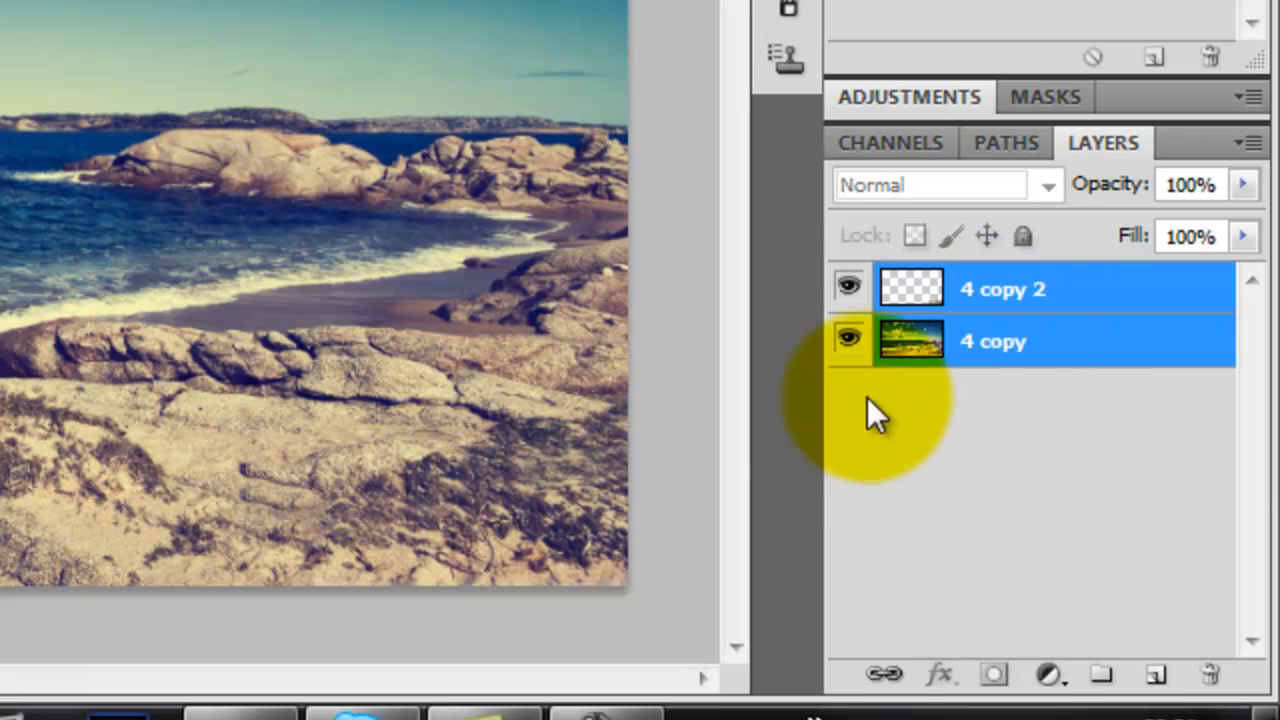
{"action": "key", "text": "ctrl+e"}
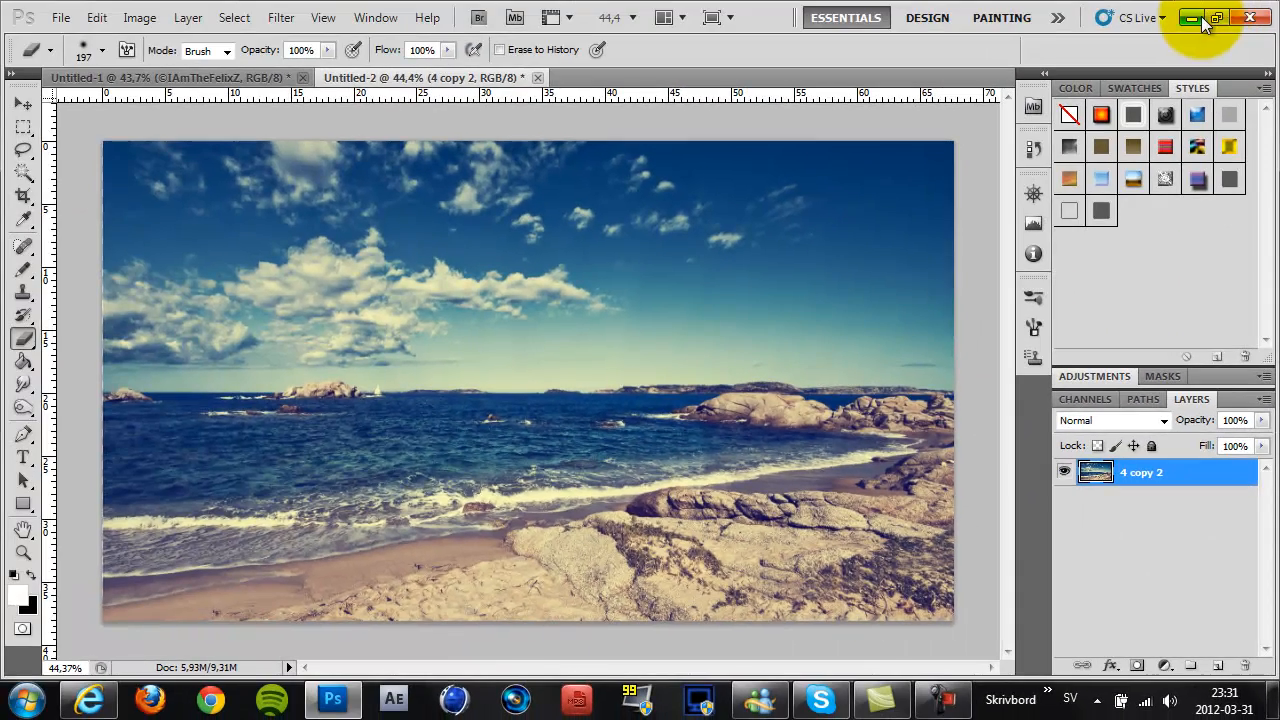
Step: Compare the retouched beach with the original picture in Windows Photo Viewer and with the finished manipulation in Untitled-1
{"action": "left_click", "coordinate": [1222, 12]}
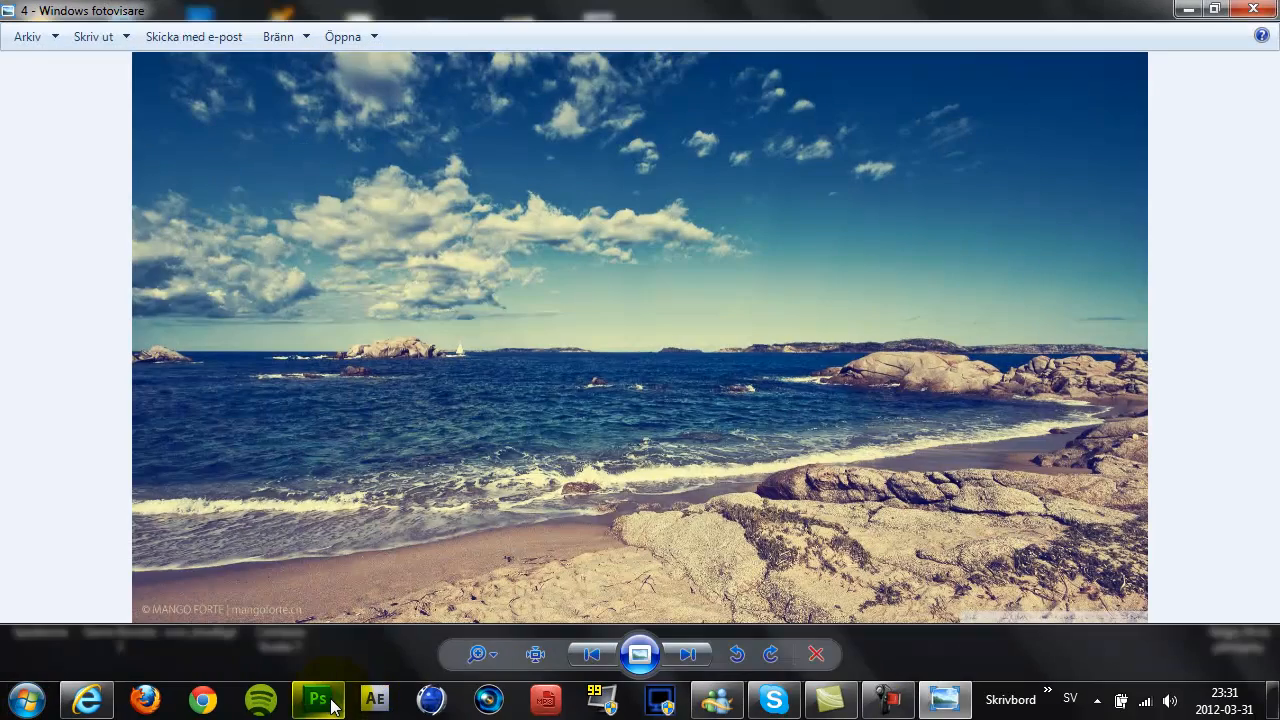
{"action": "left_click", "coordinate": [318, 698]}
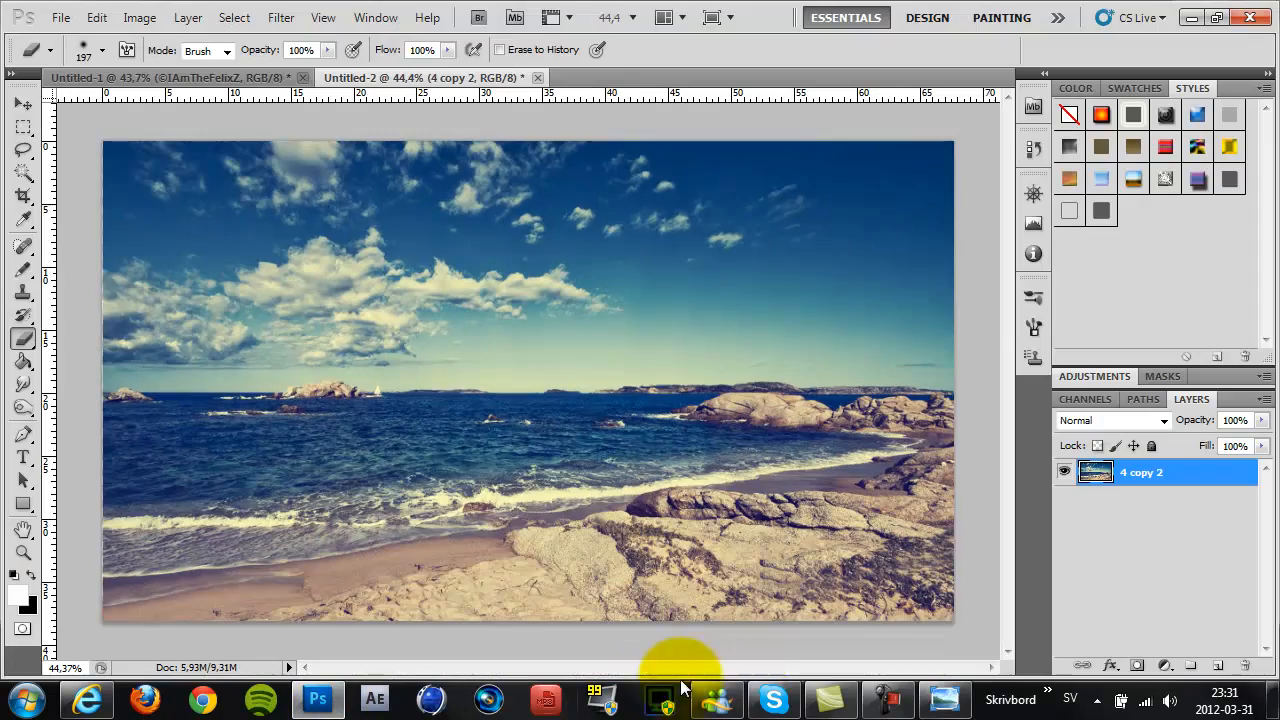
{"action": "left_click", "coordinate": [957, 698]}
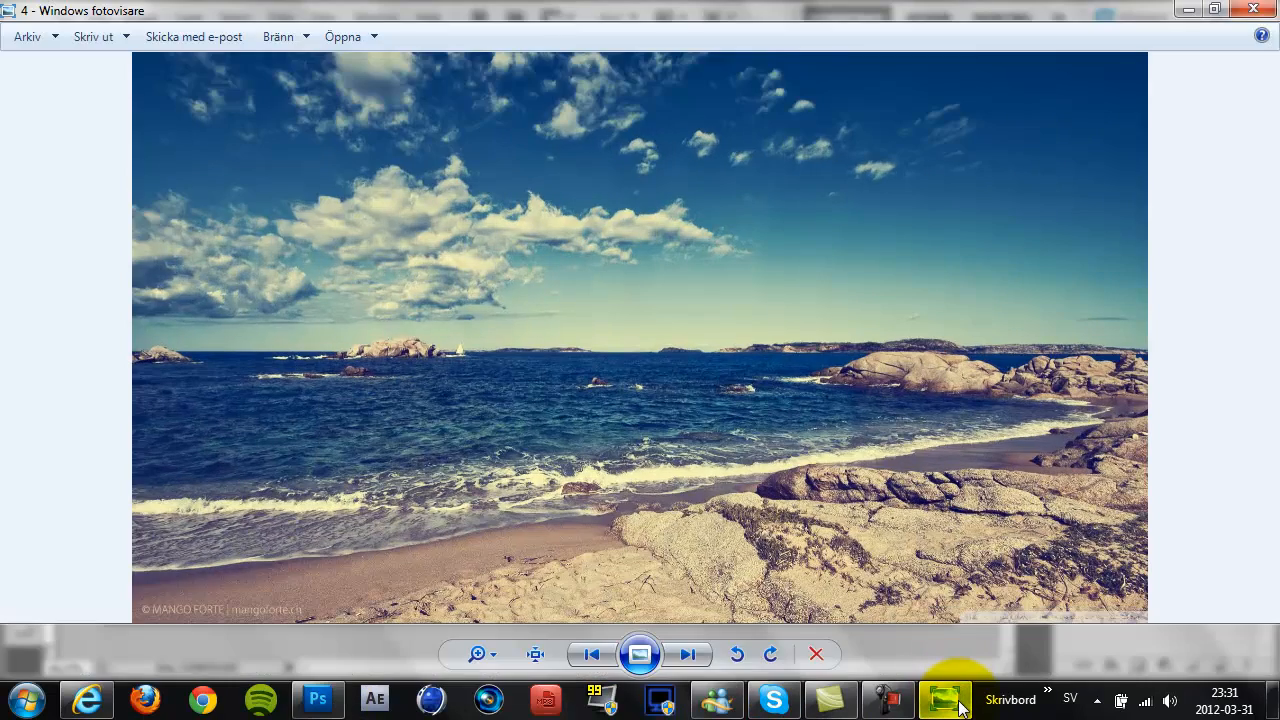
{"action": "left_click", "coordinate": [958, 704]}
{"action": "left_click", "coordinate": [958, 704]}
{"action": "left_click", "coordinate": [970, 686]}
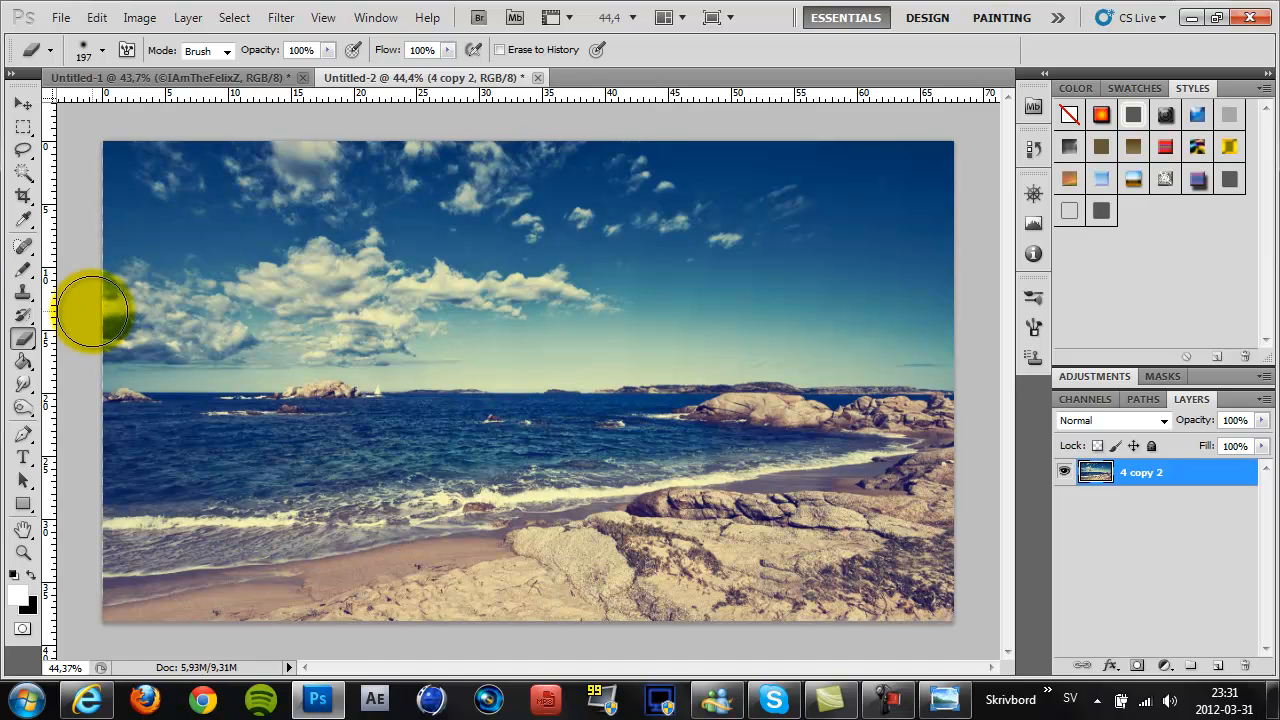
{"action": "left_click", "coordinate": [173, 76]}
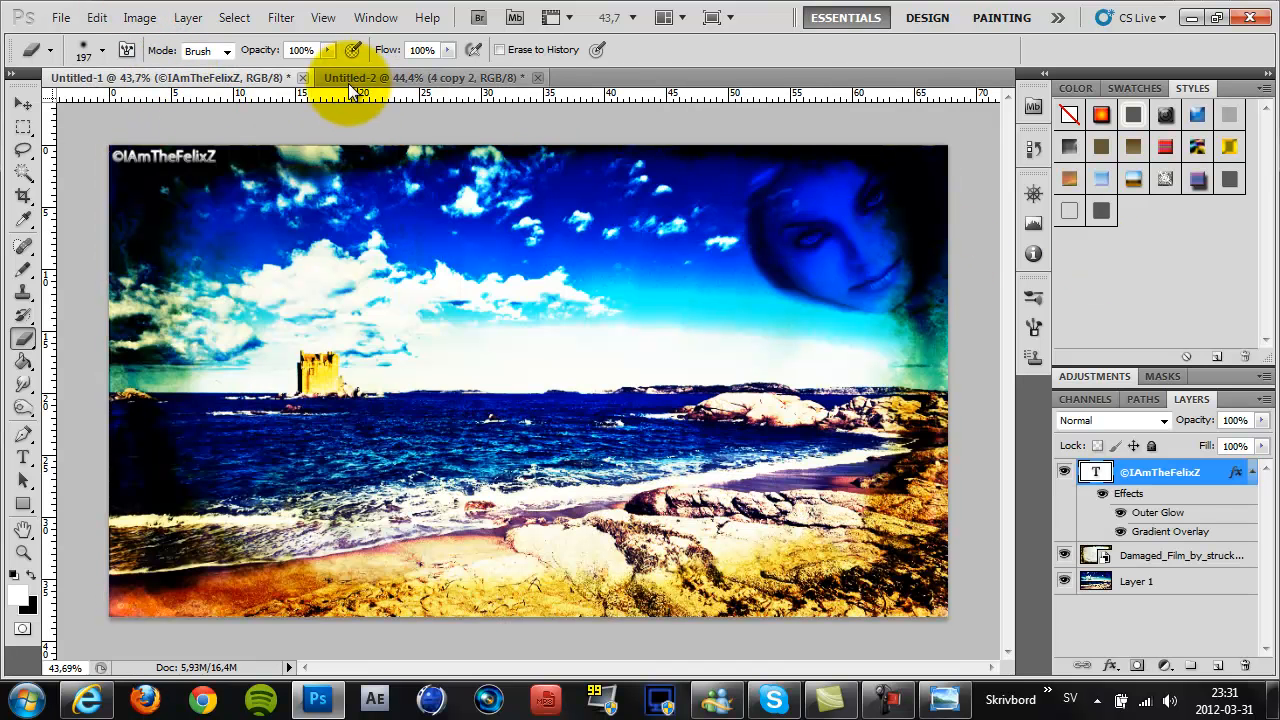
{"action": "left_click", "coordinate": [350, 80]}
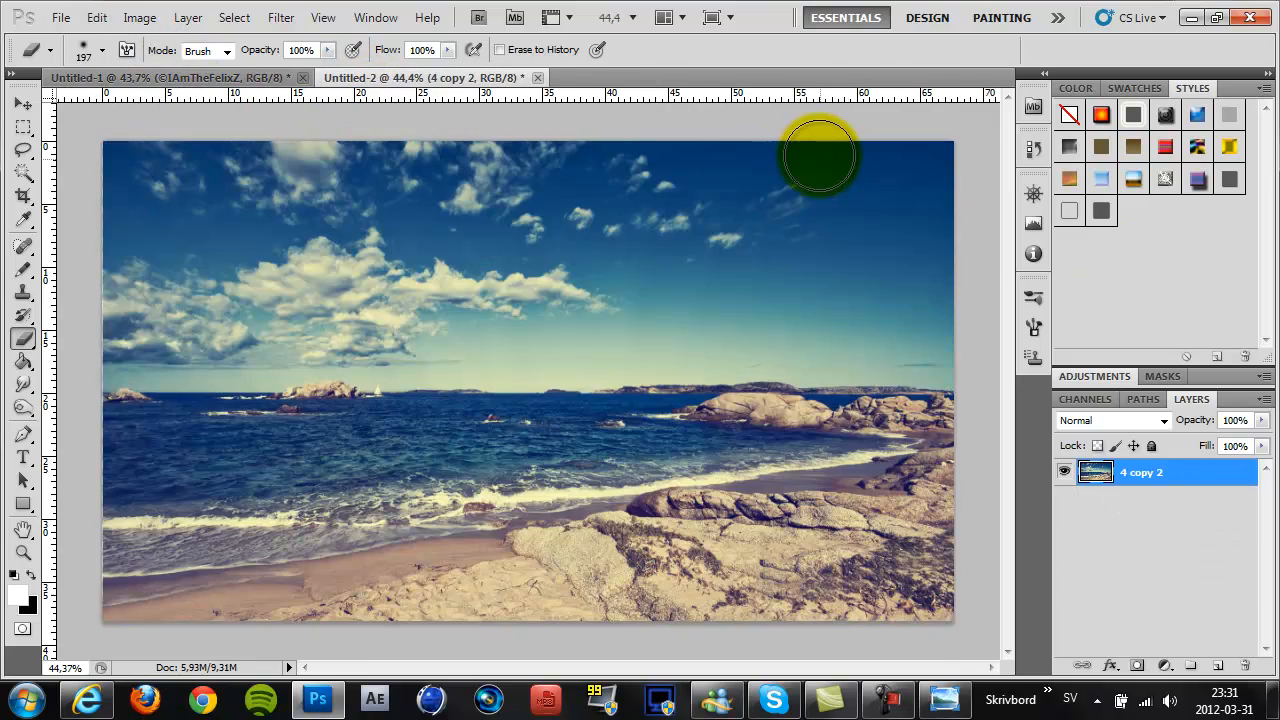
Step: Place the picture The_Beautiful_Face above the beach layer in Untitled-2 and move it near the middle of the canvas
{"action": "double_click", "coordinate": [780, 20]}
{"action": "left_click_drag", "start_coordinate": [497, 40], "coordinate": [756, 304]}
{"action": "left_click", "coordinate": [1214, 28]}
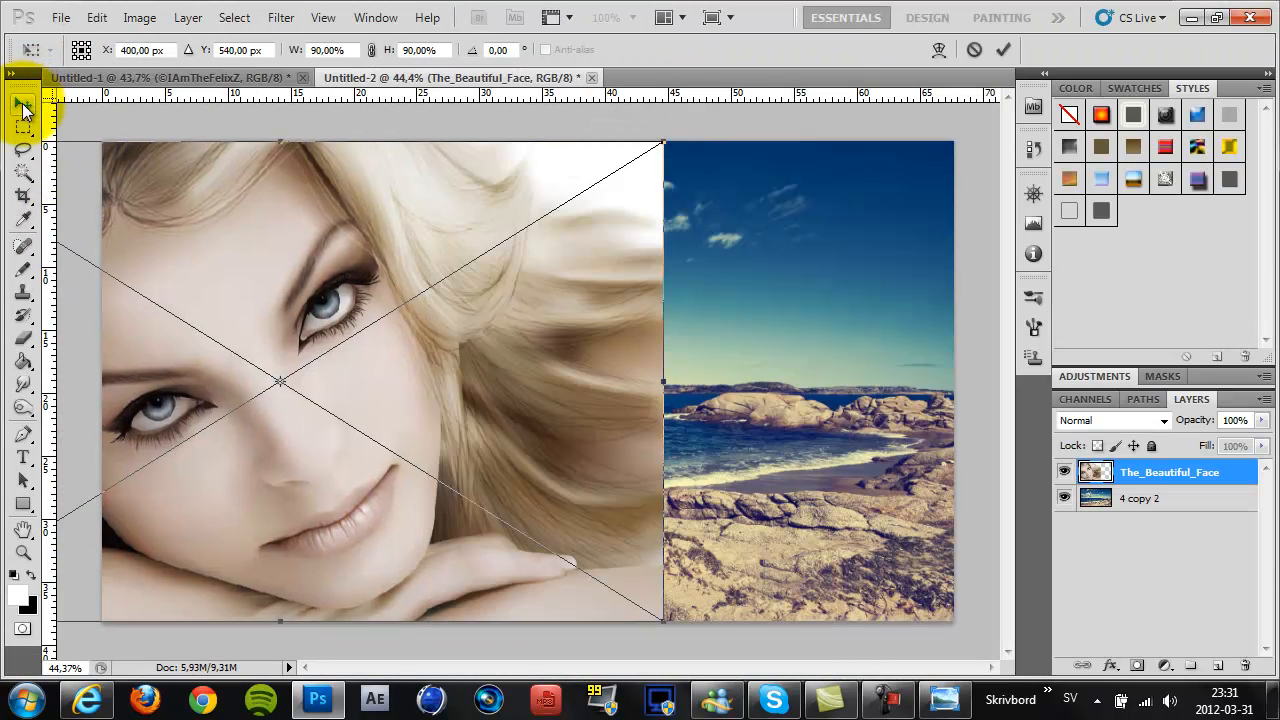
{"action": "left_click", "coordinate": [23, 106]}
{"action": "left_click", "coordinate": [527, 270]}
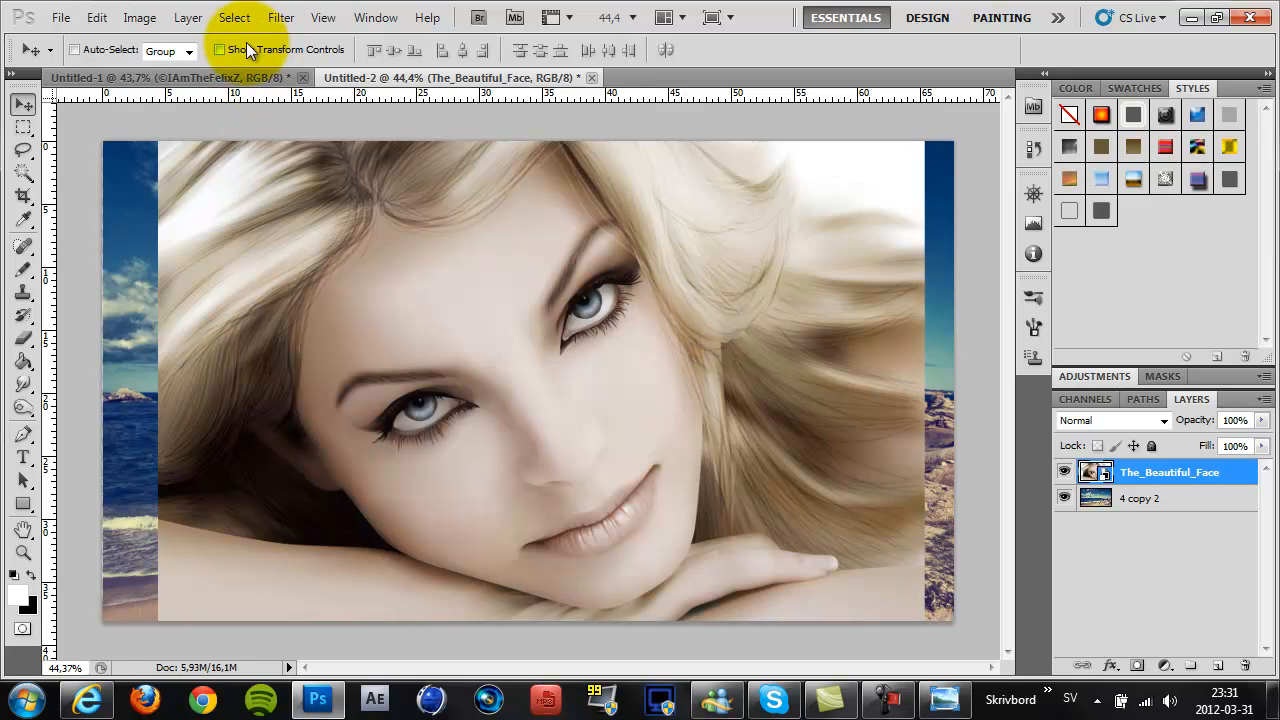
Step: Enable the transform controls and scale the face layer to 83.36%, positioned at about X 996 px, Y 531 px
{"action": "left_click", "coordinate": [245, 48]}
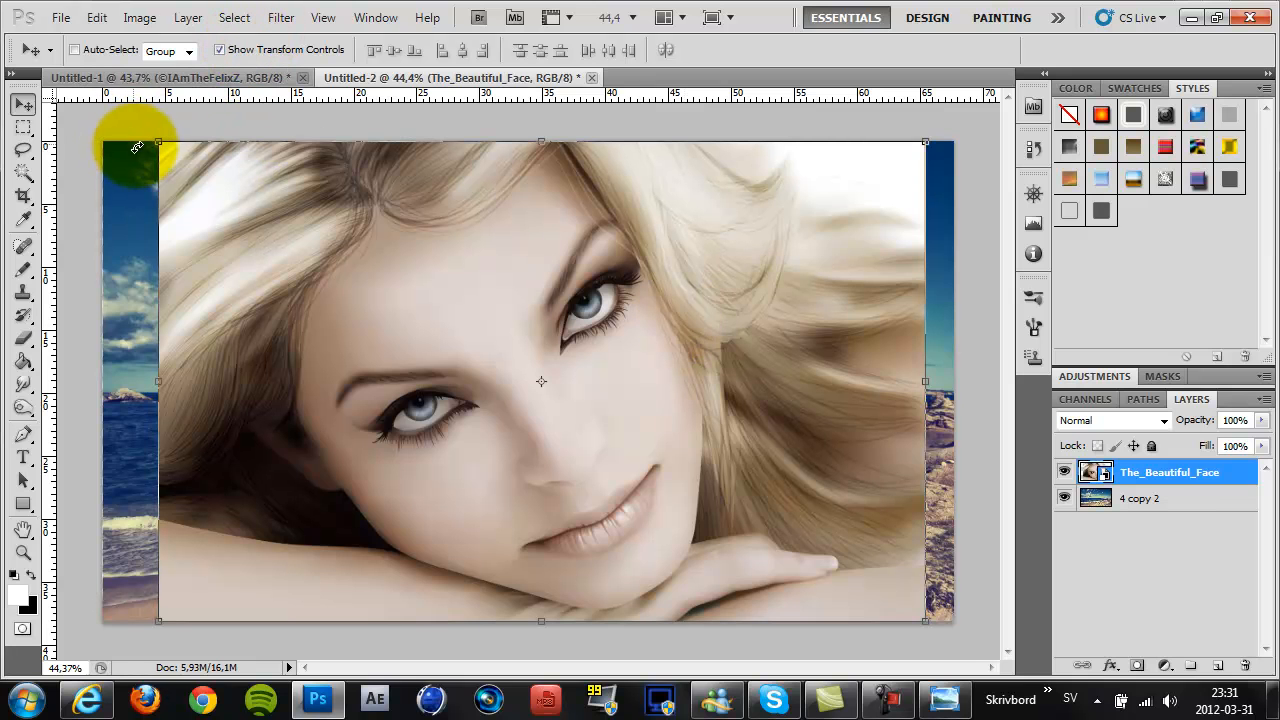
{"action": "left_click_drag", "start_coordinate": [158, 142], "coordinate": [292, 222]}
{"action": "left_click_drag", "start_coordinate": [426, 377], "coordinate": [372, 334]}
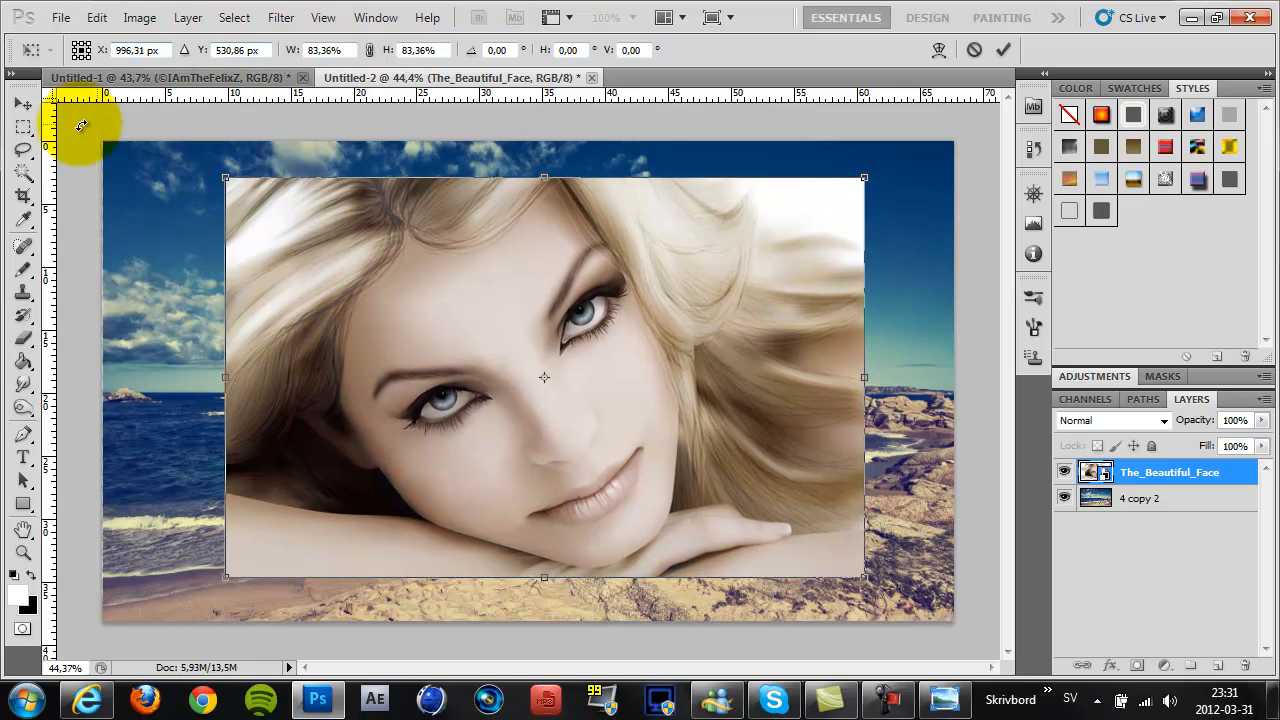
{"action": "left_click", "coordinate": [999, 50]}
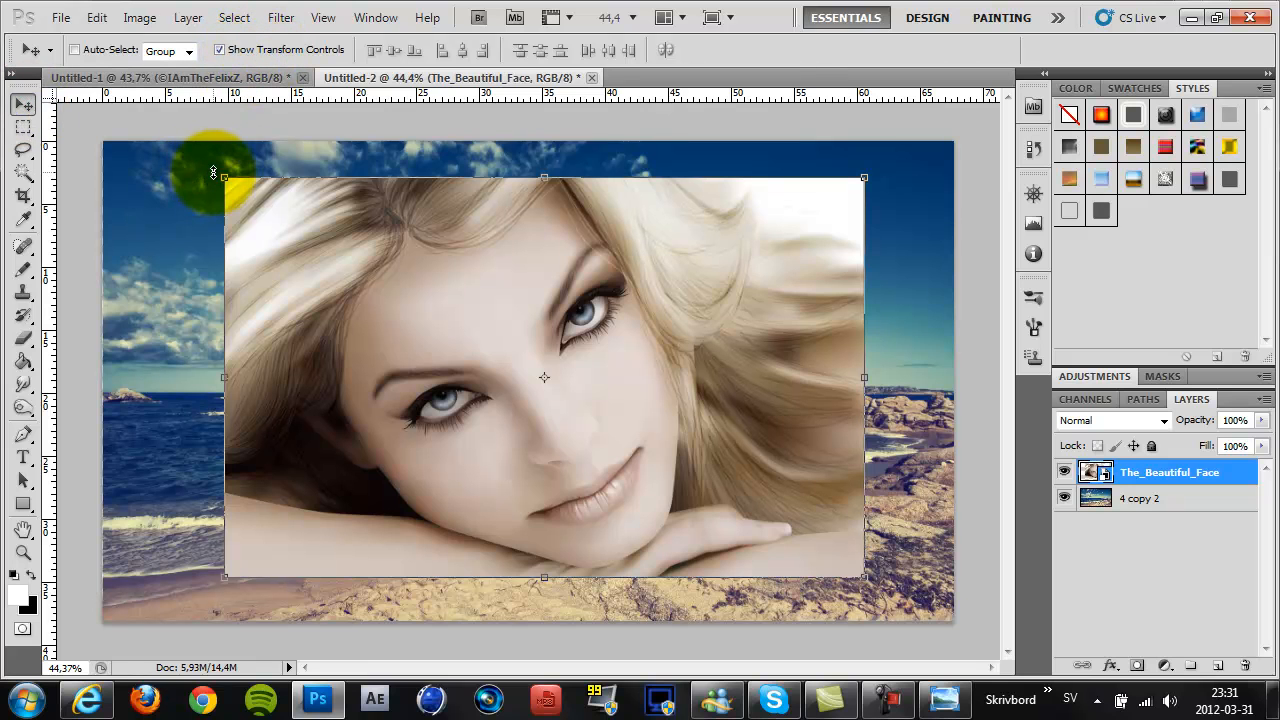
Step: Scale the face layer to 98% and rasterize its smart object for erasing
{"action": "mouse_move", "coordinate": [220, 175]}
{"action": "left_mouse_down"}
{"action": "mouse_move", "coordinate": [214, 165]}
{"action": "mouse_move", "coordinate": [228, 187]}
{"action": "left_mouse_up"}
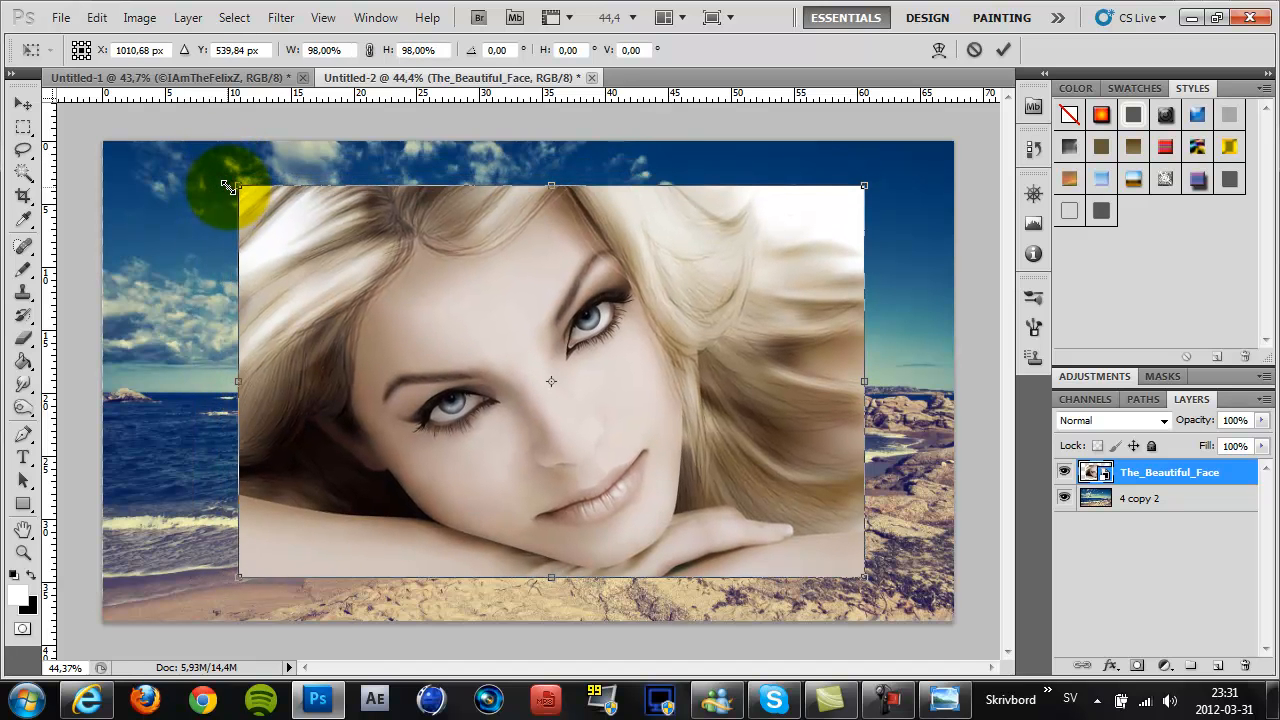
{"action": "left_click", "coordinate": [1003, 49]}
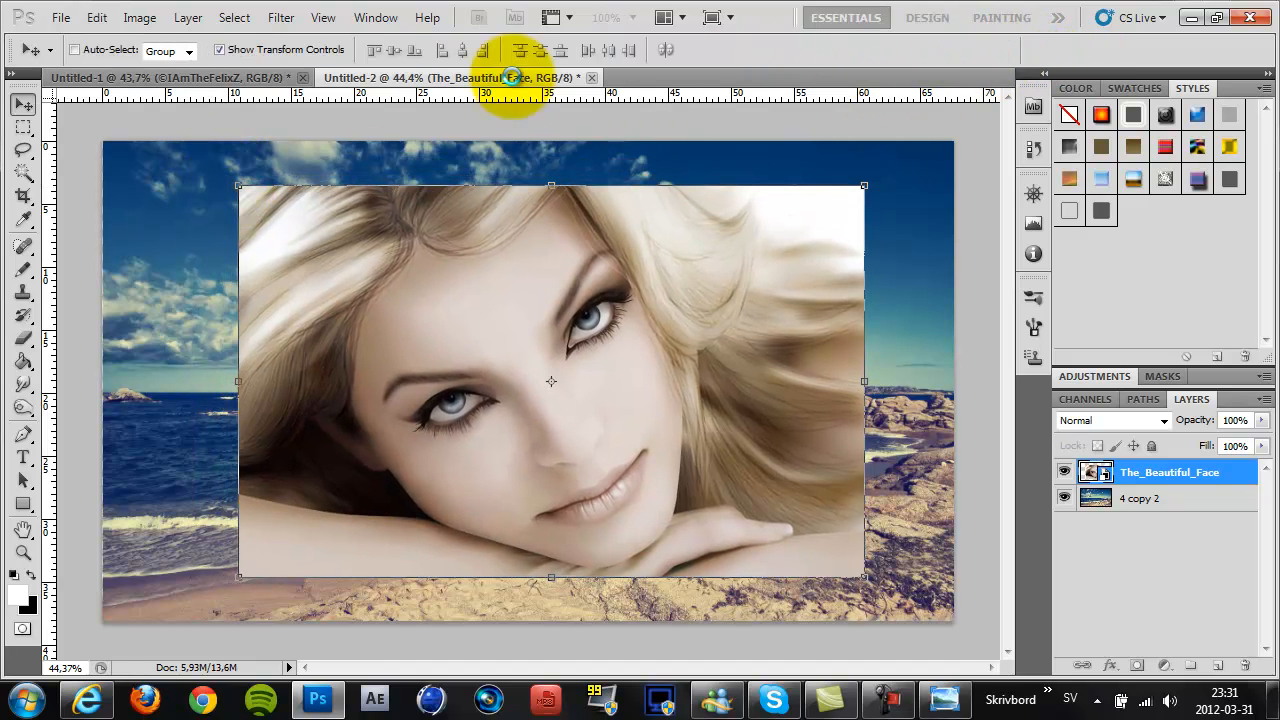
{"action": "left_click", "coordinate": [24, 338]}
{"action": "left_click", "coordinate": [537, 368]}
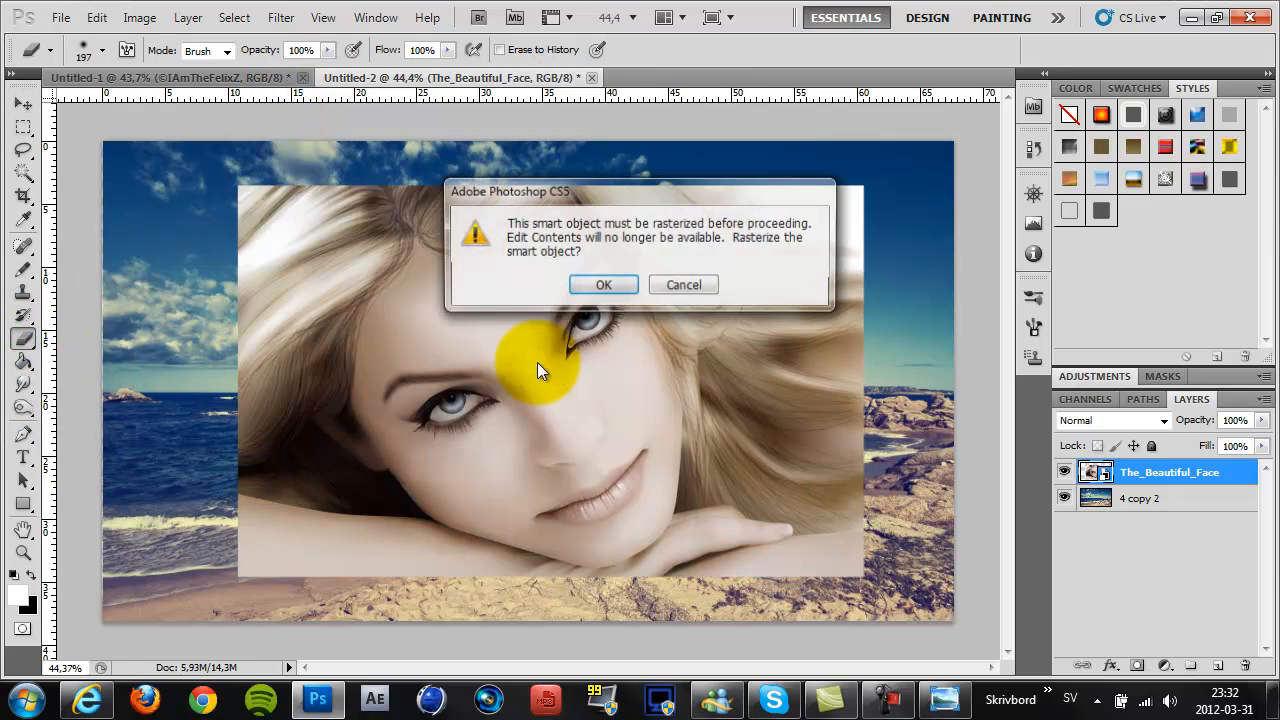
{"action": "left_click", "coordinate": [604, 284]}
Step: Erase the rectangular edges of the face picture with the soft 197 px Eraser, keeping the face and nearby hair
{"action": "left_click_drag", "start_coordinate": [302, 178], "coordinate": [245, 215]}
{"action": "mouse_move", "coordinate": [185, 497]}
{"action": "left_mouse_down"}
{"action": "mouse_move", "coordinate": [269, 399]}
{"action": "mouse_move", "coordinate": [226, 315]}
{"action": "mouse_move", "coordinate": [199, 193]}
{"action": "mouse_move", "coordinate": [220, 229]}
{"action": "mouse_move", "coordinate": [199, 518]}
{"action": "mouse_move", "coordinate": [216, 662]}
{"action": "mouse_move", "coordinate": [226, 274]}
{"action": "mouse_move", "coordinate": [220, 595]}
{"action": "mouse_move", "coordinate": [321, 559]}
{"action": "mouse_move", "coordinate": [271, 554]}
{"action": "mouse_move", "coordinate": [233, 445]}
{"action": "mouse_move", "coordinate": [214, 244]}
{"action": "mouse_move", "coordinate": [221, 163]}
{"action": "mouse_move", "coordinate": [158, 362]}
{"action": "mouse_move", "coordinate": [138, 319]}
{"action": "mouse_move", "coordinate": [205, 266]}
{"action": "mouse_move", "coordinate": [380, 183]}
{"action": "mouse_move", "coordinate": [529, 152]}
{"action": "mouse_move", "coordinate": [864, 144]}
{"action": "mouse_move", "coordinate": [447, 154]}
{"action": "mouse_move", "coordinate": [898, 172]}
{"action": "mouse_move", "coordinate": [832, 161]}
{"action": "mouse_move", "coordinate": [841, 319]}
{"action": "mouse_move", "coordinate": [841, 205]}
{"action": "mouse_move", "coordinate": [813, 172]}
{"action": "mouse_move", "coordinate": [874, 385]}
{"action": "mouse_move", "coordinate": [828, 419]}
{"action": "mouse_move", "coordinate": [833, 513]}
{"action": "mouse_move", "coordinate": [807, 573]}
{"action": "mouse_move", "coordinate": [772, 577]}
{"action": "mouse_move", "coordinate": [817, 579]}
{"action": "mouse_move", "coordinate": [745, 601]}
{"action": "mouse_move", "coordinate": [344, 593]}
{"action": "left_mouse_up"}
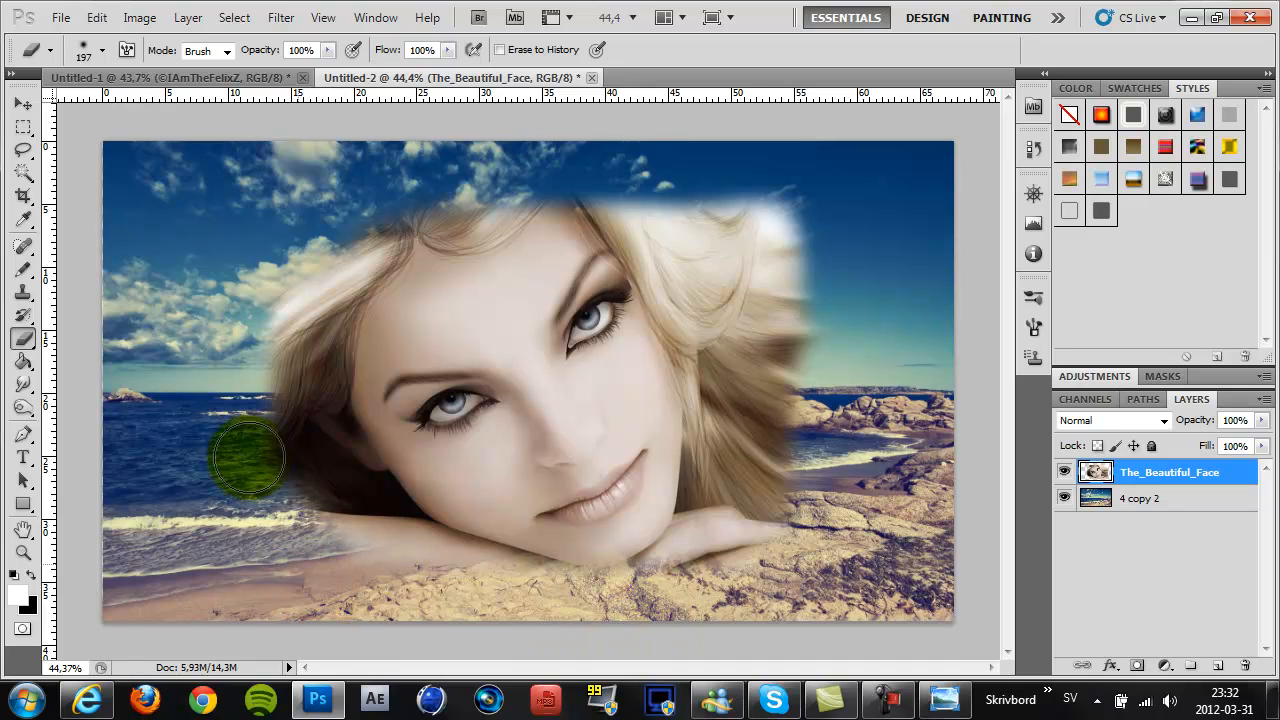
{"action": "mouse_move", "coordinate": [194, 229]}
{"action": "left_mouse_down"}
{"action": "mouse_move", "coordinate": [243, 277]}
{"action": "mouse_move", "coordinate": [288, 565]}
{"action": "mouse_move", "coordinate": [575, 642]}
{"action": "mouse_move", "coordinate": [815, 583]}
{"action": "left_mouse_up"}
{"action": "left_click_drag", "start_coordinate": [845, 410], "coordinate": [768, 179]}
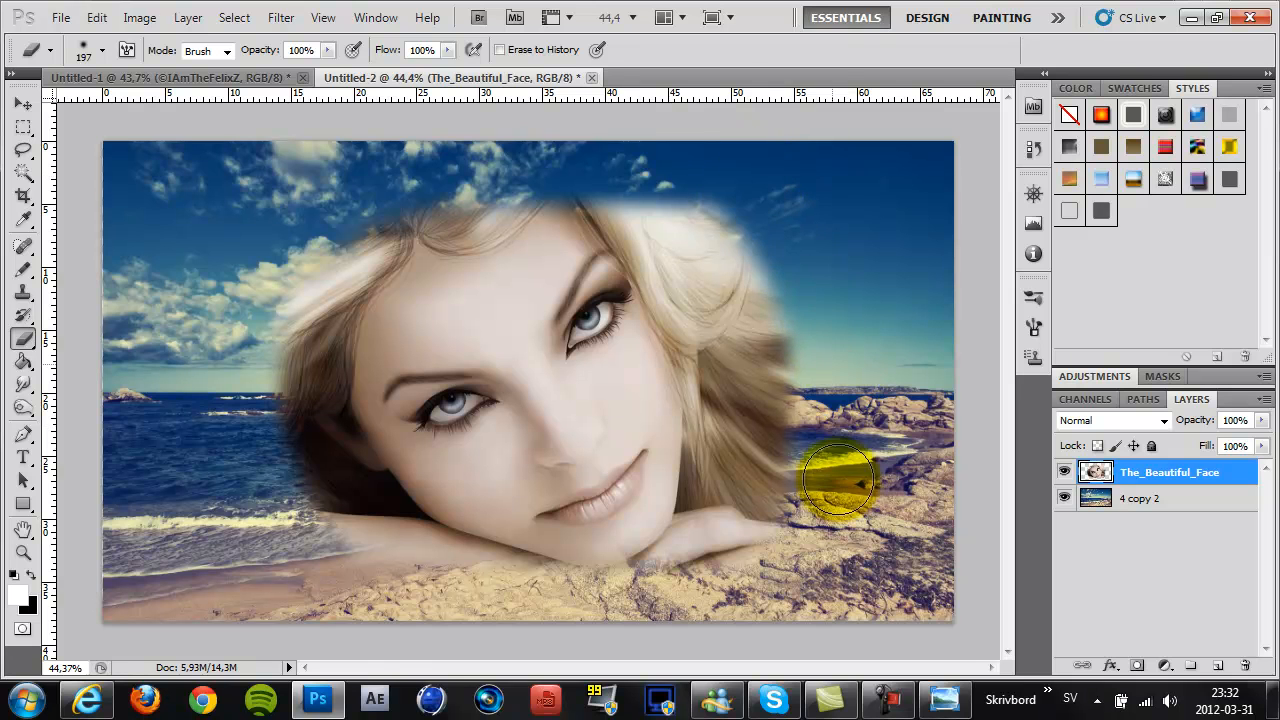
{"action": "mouse_move", "coordinate": [695, 170]}
{"action": "left_mouse_down"}
{"action": "mouse_move", "coordinate": [794, 277]}
{"action": "mouse_move", "coordinate": [812, 334]}
{"action": "mouse_move", "coordinate": [819, 383]}
{"action": "mouse_move", "coordinate": [785, 594]}
{"action": "left_mouse_up"}
Step: Try erasing closer around the face and shrinking the layer to 45.33%, at about X 1273 px, Y 331 px in the sky
{"action": "mouse_move", "coordinate": [286, 177]}
{"action": "left_mouse_down"}
{"action": "mouse_move", "coordinate": [298, 491]}
{"action": "mouse_move", "coordinate": [392, 655]}
{"action": "mouse_move", "coordinate": [356, 585]}
{"action": "mouse_move", "coordinate": [497, 634]}
{"action": "mouse_move", "coordinate": [404, 566]}
{"action": "mouse_move", "coordinate": [272, 404]}
{"action": "mouse_move", "coordinate": [271, 265]}
{"action": "mouse_move", "coordinate": [192, 226]}
{"action": "mouse_move", "coordinate": [342, 262]}
{"action": "mouse_move", "coordinate": [430, 195]}
{"action": "left_mouse_up"}
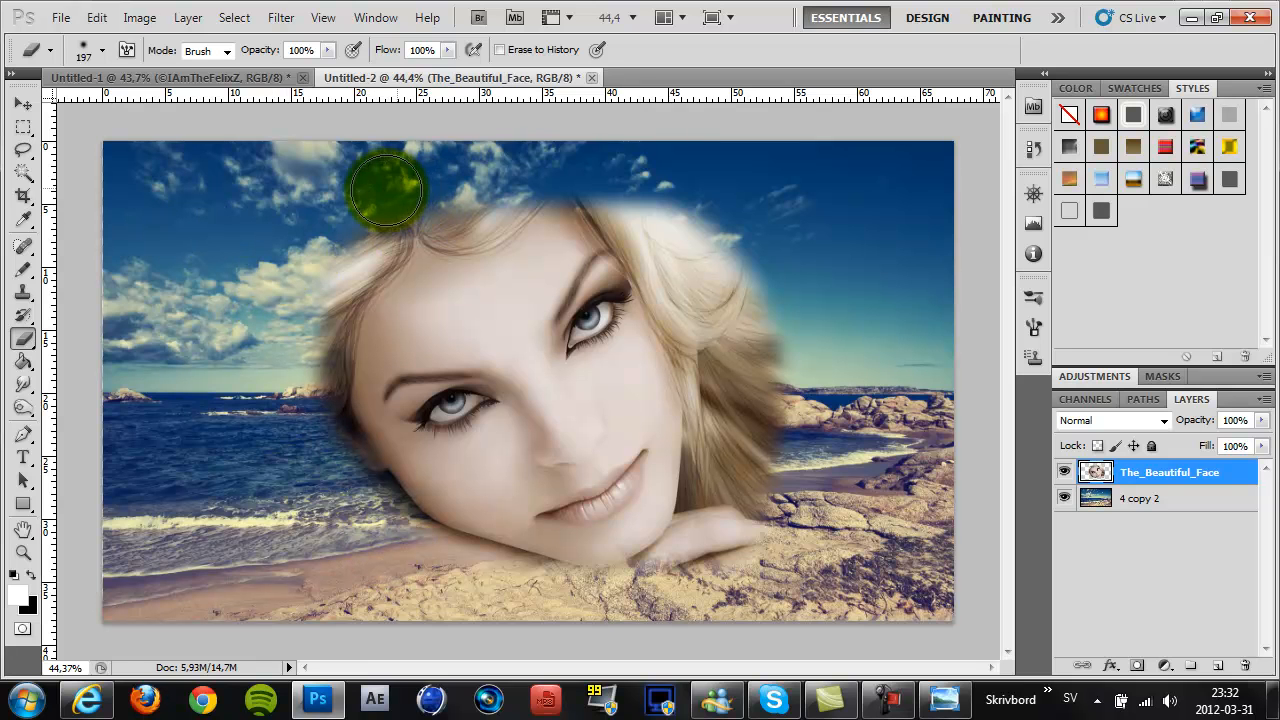
{"action": "mouse_move", "coordinate": [349, 257]}
{"action": "left_mouse_down"}
{"action": "mouse_move", "coordinate": [602, 160]}
{"action": "mouse_move", "coordinate": [716, 219]}
{"action": "mouse_move", "coordinate": [765, 286]}
{"action": "mouse_move", "coordinate": [810, 425]}
{"action": "mouse_move", "coordinate": [815, 471]}
{"action": "mouse_move", "coordinate": [771, 578]}
{"action": "mouse_move", "coordinate": [766, 537]}
{"action": "left_mouse_up"}
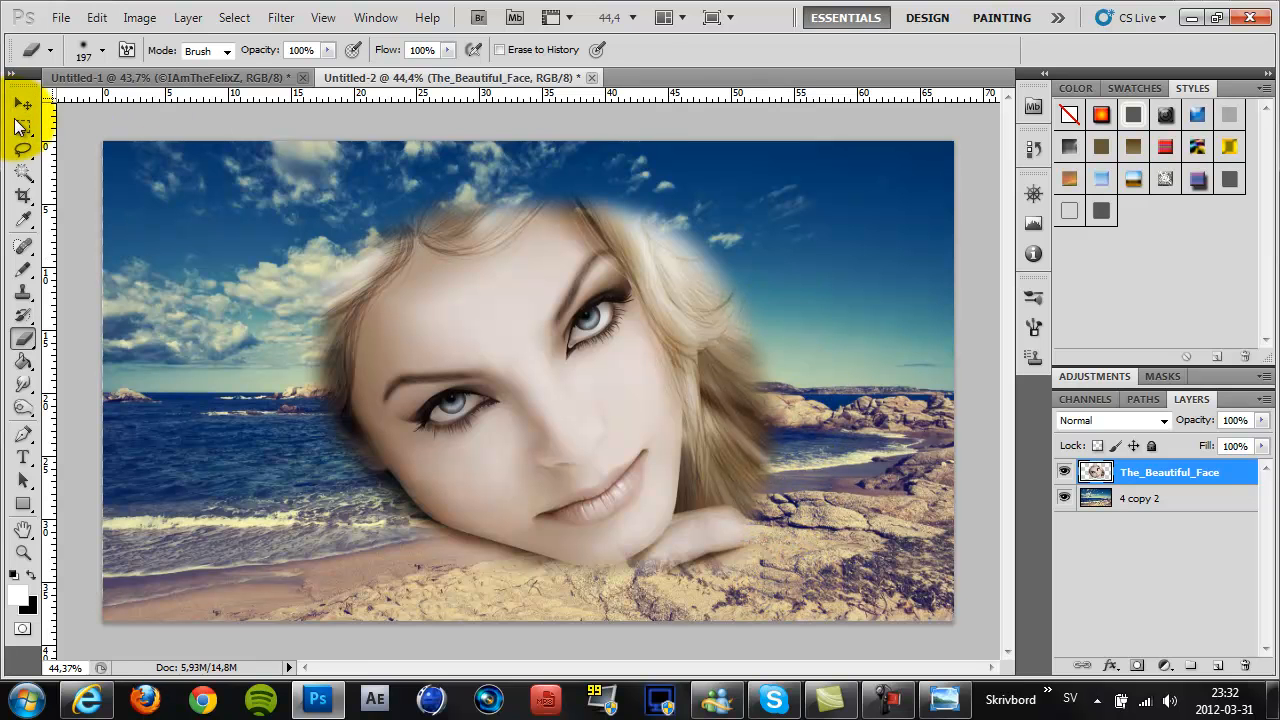
{"action": "left_click", "coordinate": [23, 103]}
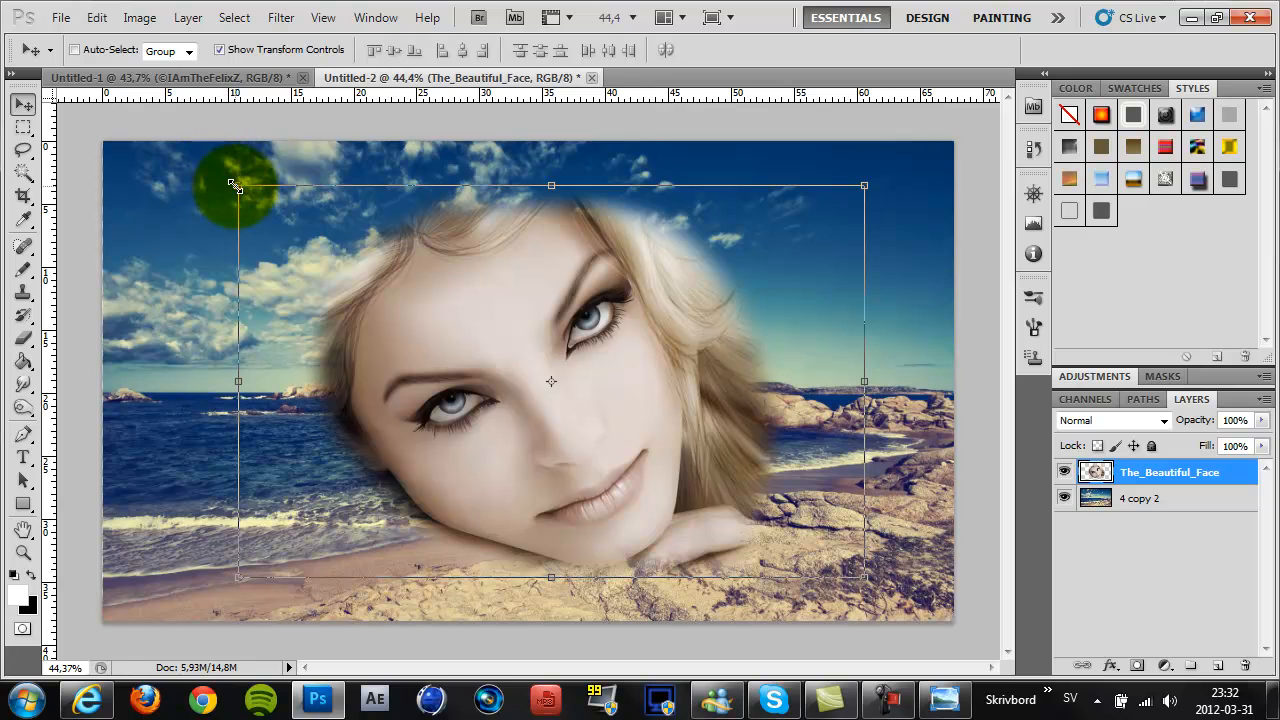
{"action": "left_click_drag", "start_coordinate": [236, 187], "coordinate": [558, 466]}
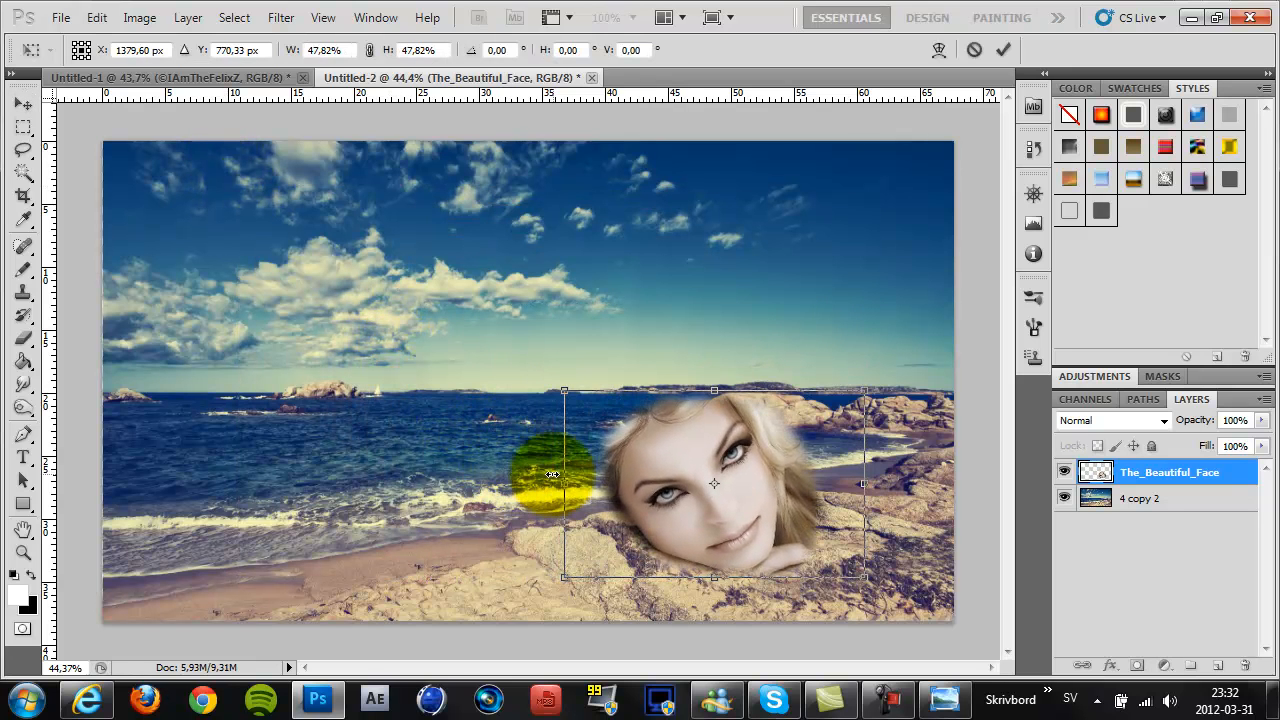
{"action": "left_click_drag", "start_coordinate": [676, 418], "coordinate": [557, 286]}
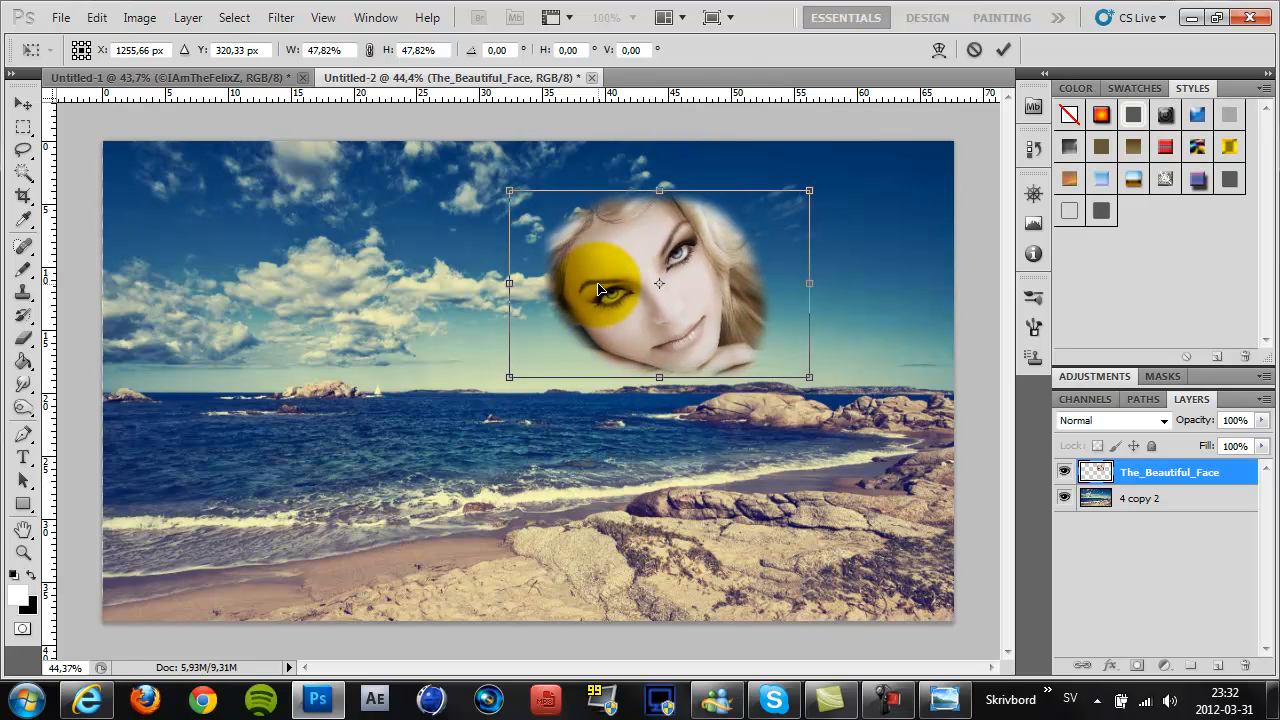
{"action": "left_click_drag", "start_coordinate": [505, 190], "coordinate": [523, 200]}
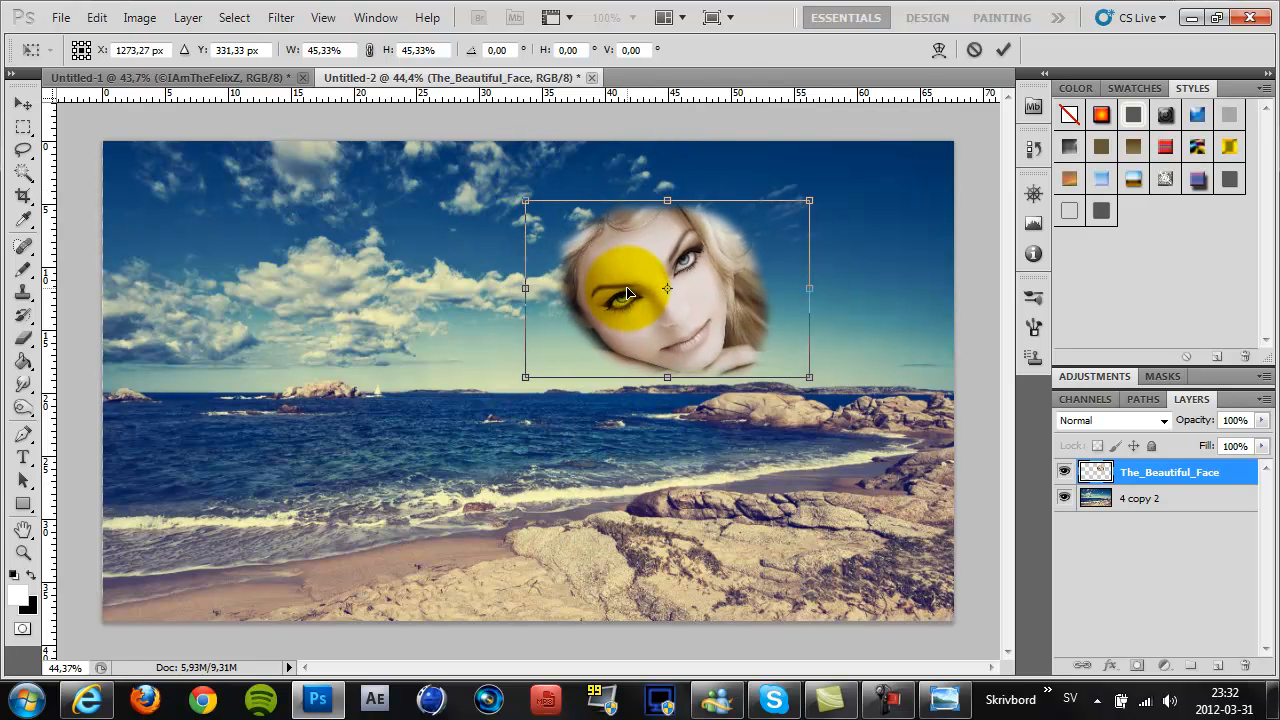
{"action": "left_click", "coordinate": [1004, 49]}
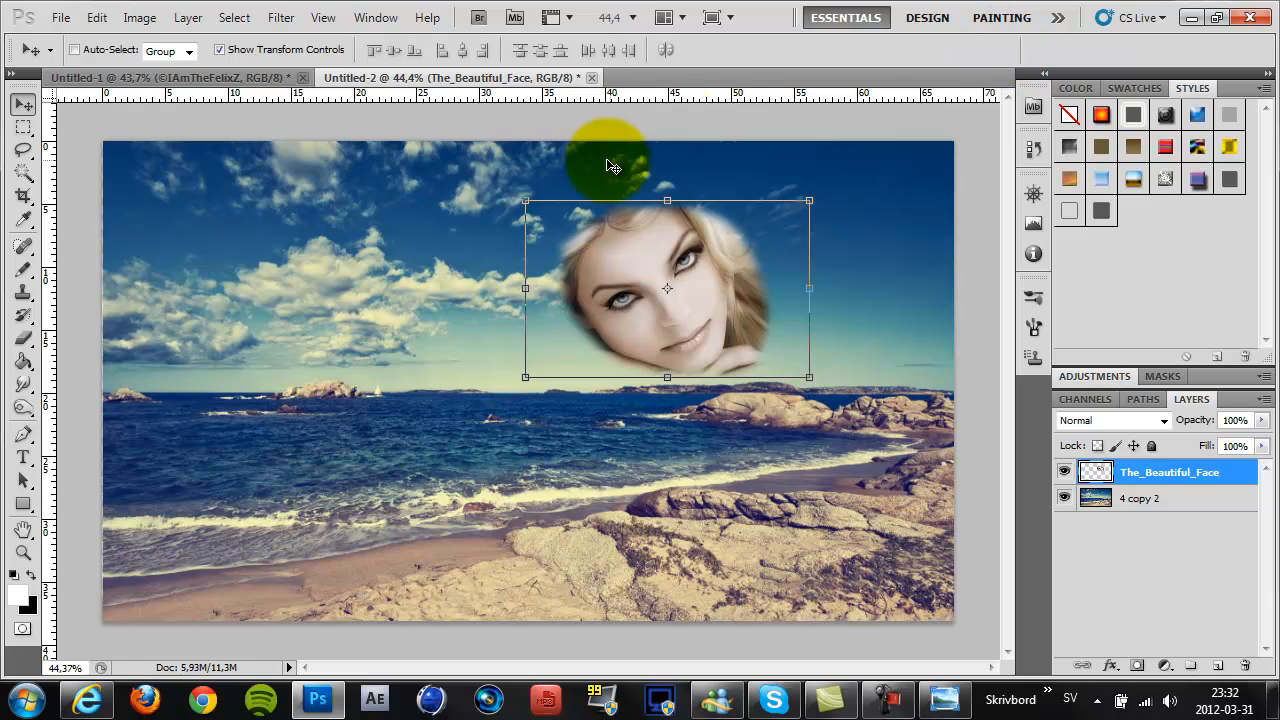
Step: Try enlarging the face layer to 165.54%, positioned at about X 1014 px, Y 448 px
{"action": "left_click_drag", "start_coordinate": [522, 193], "coordinate": [405, 125]}
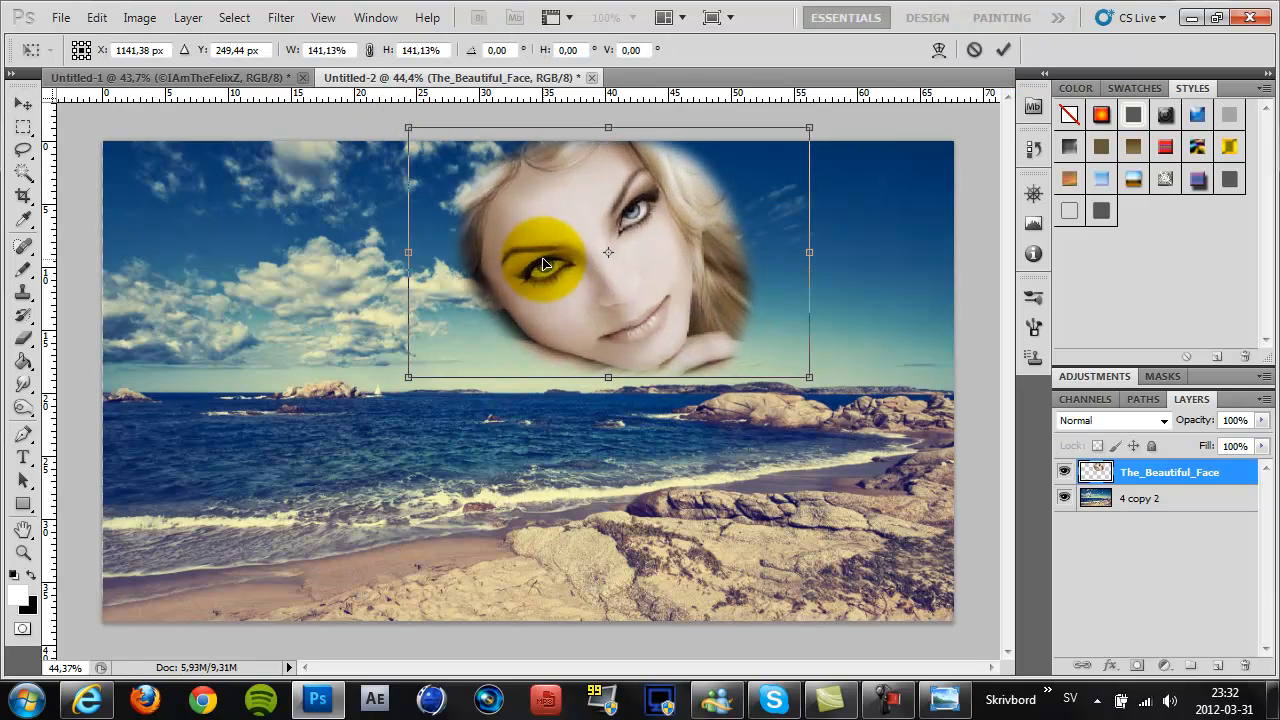
{"action": "left_click_drag", "start_coordinate": [456, 167], "coordinate": [434, 277]}
{"action": "left_click_drag", "start_coordinate": [383, 238], "coordinate": [317, 193]}
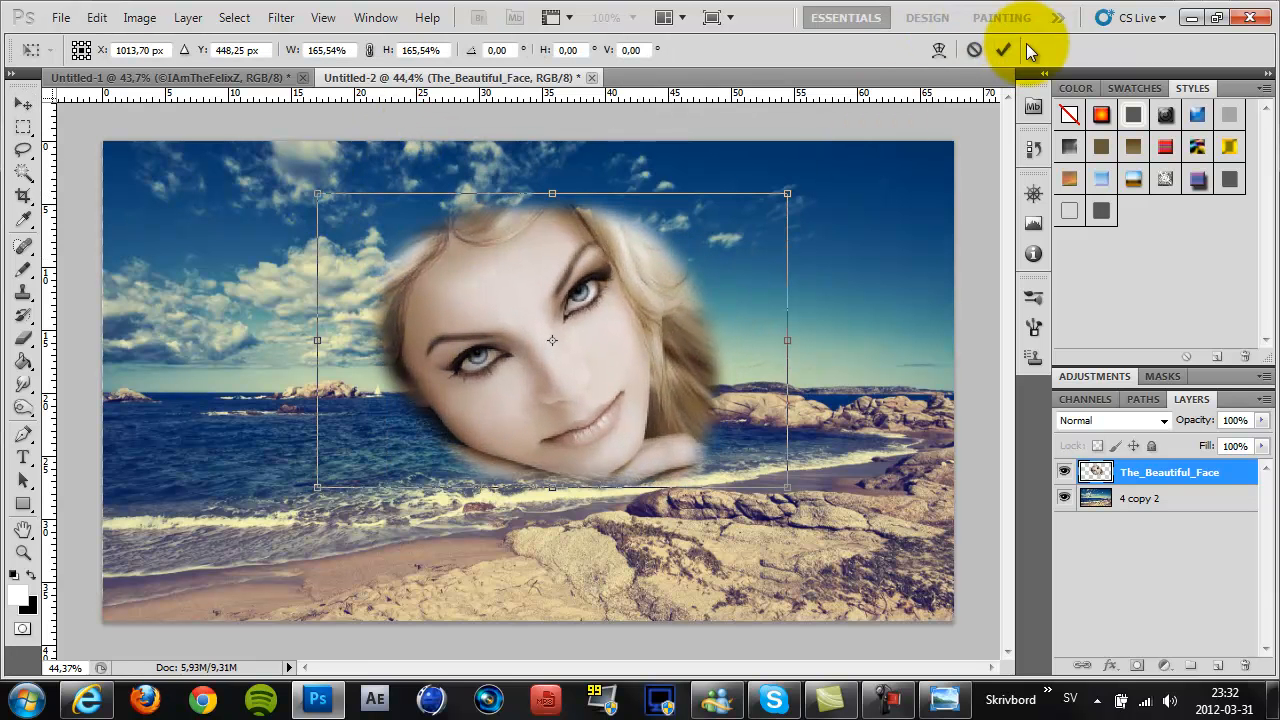
{"action": "left_click", "coordinate": [994, 50]}
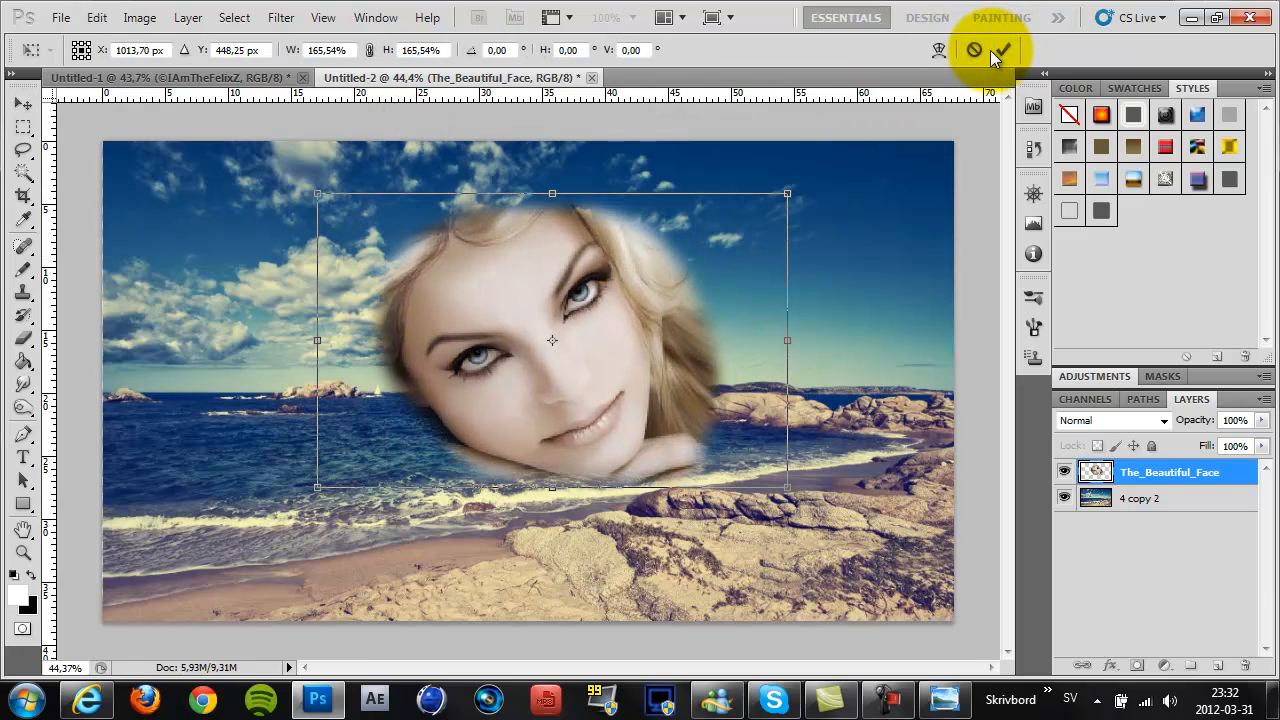
Step: Undo the transforms of the face layer and the last Eraser strokes around the hair
{"action": "left_click", "coordinate": [24, 360]}
{"action": "right_click", "coordinate": [343, 290]}
{"action": "mouse_move", "coordinate": [367, 381]}
{"action": "left_mouse_down"}
{"action": "mouse_move", "coordinate": [248, 373]}
{"action": "mouse_move", "coordinate": [305, 398]}
{"action": "mouse_move", "coordinate": [350, 369]}
{"action": "mouse_move", "coordinate": [380, 304]}
{"action": "mouse_move", "coordinate": [374, 258]}
{"action": "mouse_move", "coordinate": [354, 348]}
{"action": "mouse_move", "coordinate": [362, 380]}
{"action": "left_mouse_up"}
{"action": "left_click", "coordinate": [248, 372]}
{"action": "key", "text": "ctrl+alt+z"}
{"action": "key", "text": "ctrl+alt+z"}
{"action": "key", "text": "ctrl+alt+z"}
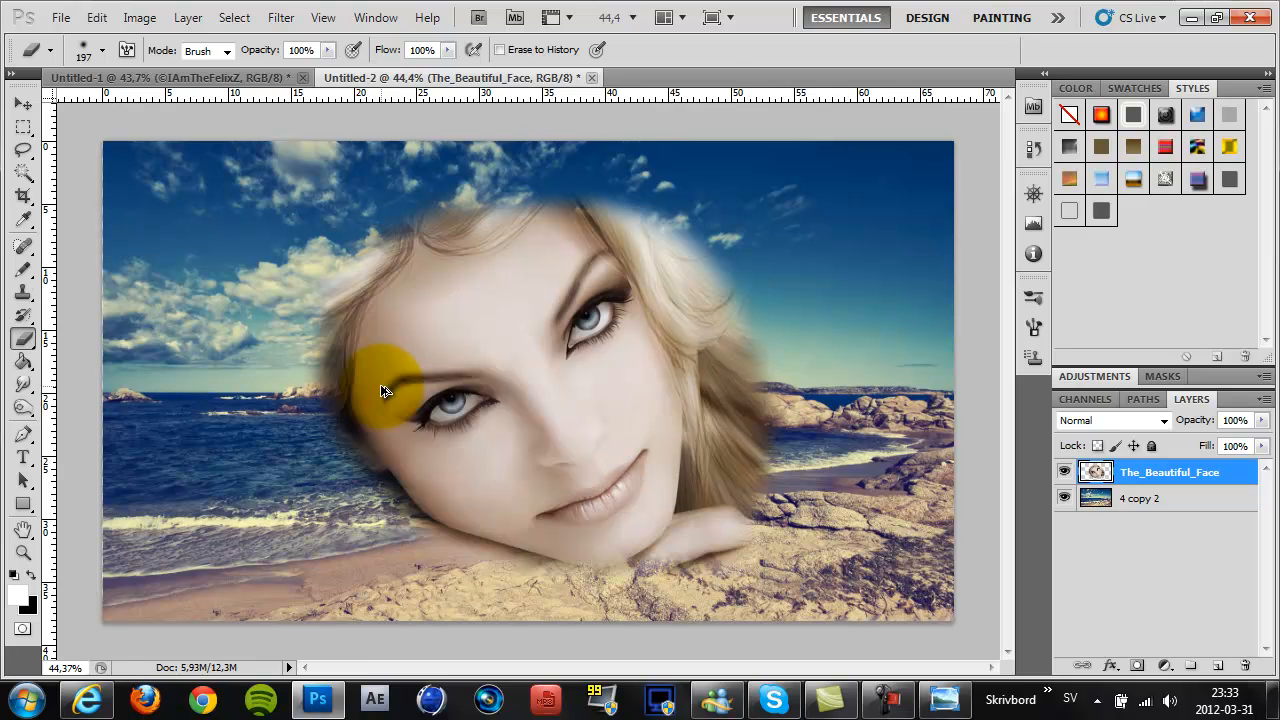
{"action": "key", "text": "ctrl+alt+z"}
{"action": "key", "text": "ctrl+alt+z"}
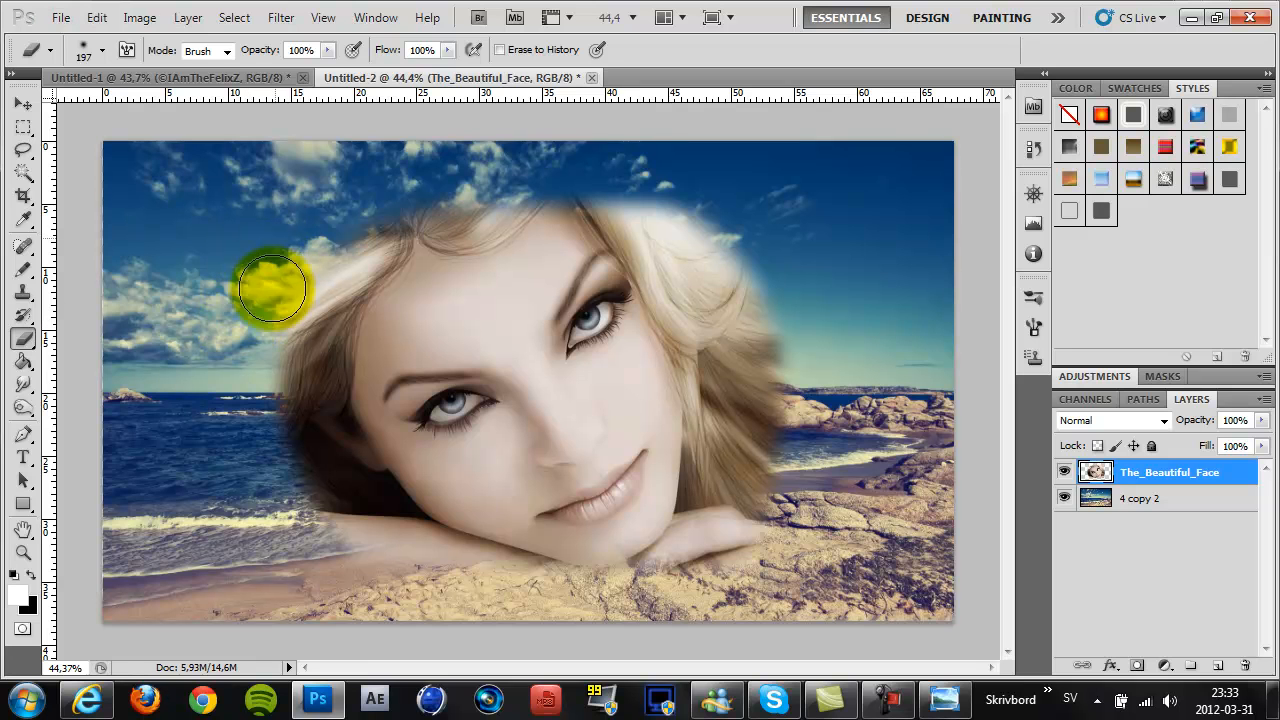
Step: Erase a little more of the hair around both sides of the face with the 197 px Eraser
{"action": "mouse_move", "coordinate": [268, 362]}
{"action": "left_mouse_down"}
{"action": "mouse_move", "coordinate": [288, 556]}
{"action": "mouse_move", "coordinate": [273, 268]}
{"action": "mouse_move", "coordinate": [273, 294]}
{"action": "mouse_move", "coordinate": [291, 262]}
{"action": "mouse_move", "coordinate": [371, 208]}
{"action": "left_mouse_up"}
{"action": "mouse_move", "coordinate": [251, 480]}
{"action": "left_mouse_down"}
{"action": "mouse_move", "coordinate": [269, 514]}
{"action": "mouse_move", "coordinate": [338, 562]}
{"action": "mouse_move", "coordinate": [459, 614]}
{"action": "mouse_move", "coordinate": [693, 628]}
{"action": "mouse_move", "coordinate": [751, 587]}
{"action": "mouse_move", "coordinate": [788, 537]}
{"action": "mouse_move", "coordinate": [799, 484]}
{"action": "mouse_move", "coordinate": [805, 332]}
{"action": "mouse_move", "coordinate": [762, 212]}
{"action": "mouse_move", "coordinate": [822, 315]}
{"action": "mouse_move", "coordinate": [661, 177]}
{"action": "mouse_move", "coordinate": [805, 276]}
{"action": "mouse_move", "coordinate": [824, 377]}
{"action": "left_mouse_up"}
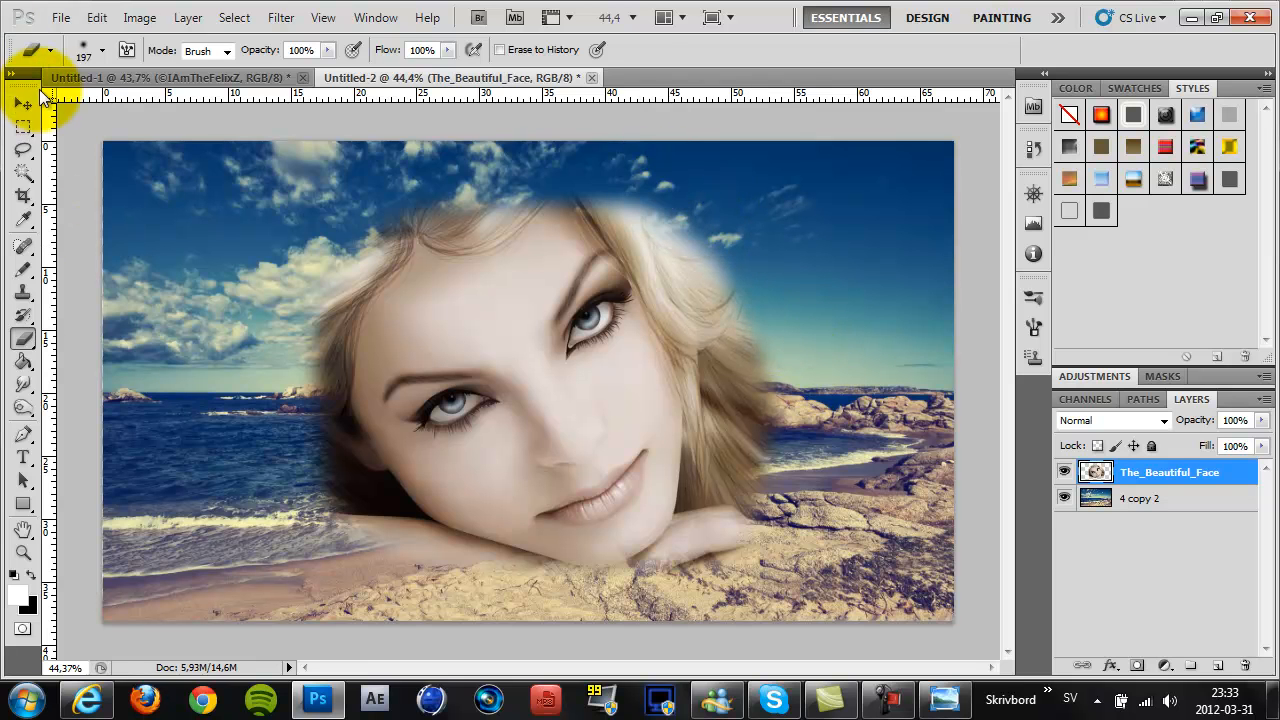
Step: Scale down the face layer and move it into the sky just above the rocks on the beach image's right side
{"action": "left_click", "coordinate": [33, 104]}
{"action": "left_click_drag", "start_coordinate": [226, 183], "coordinate": [496, 354]}
{"action": "left_click_drag", "start_coordinate": [597, 470], "coordinate": [687, 304]}
{"action": "left_click_drag", "start_coordinate": [599, 185], "coordinate": [682, 241]}
{"action": "left_click", "coordinate": [998, 52]}
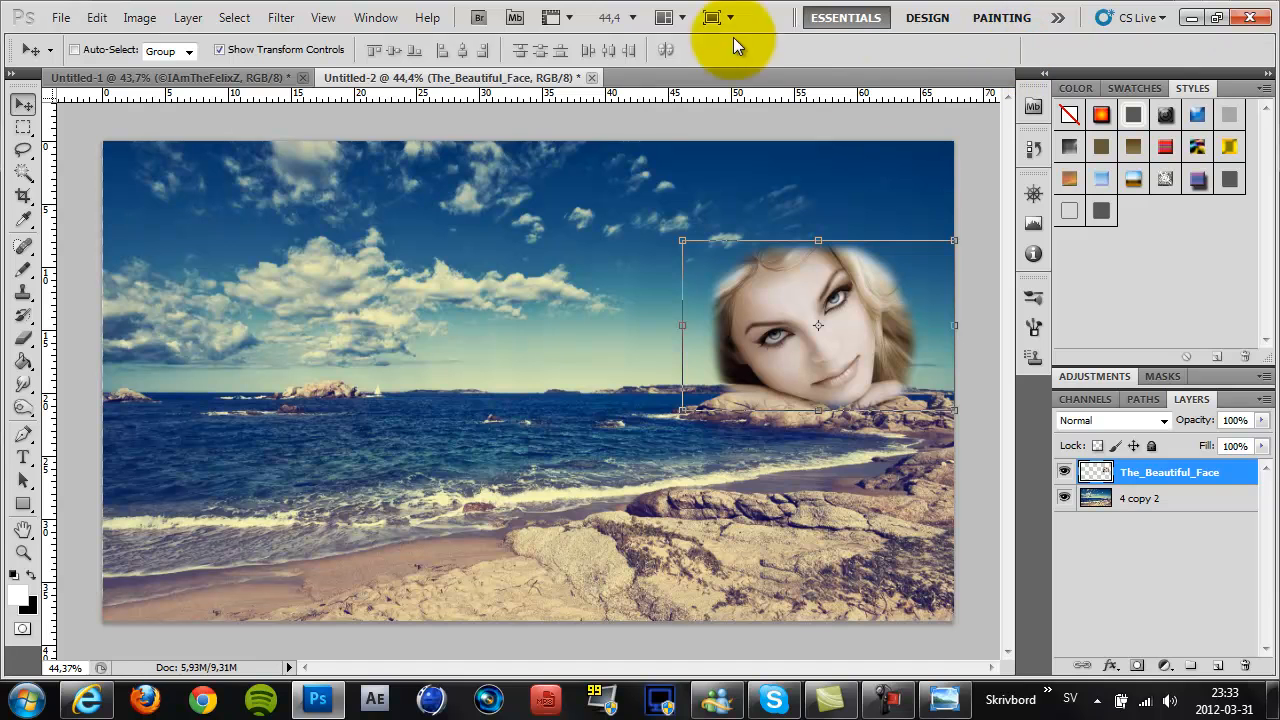
{"action": "left_click_drag", "start_coordinate": [906, 326], "coordinate": [856, 309]}
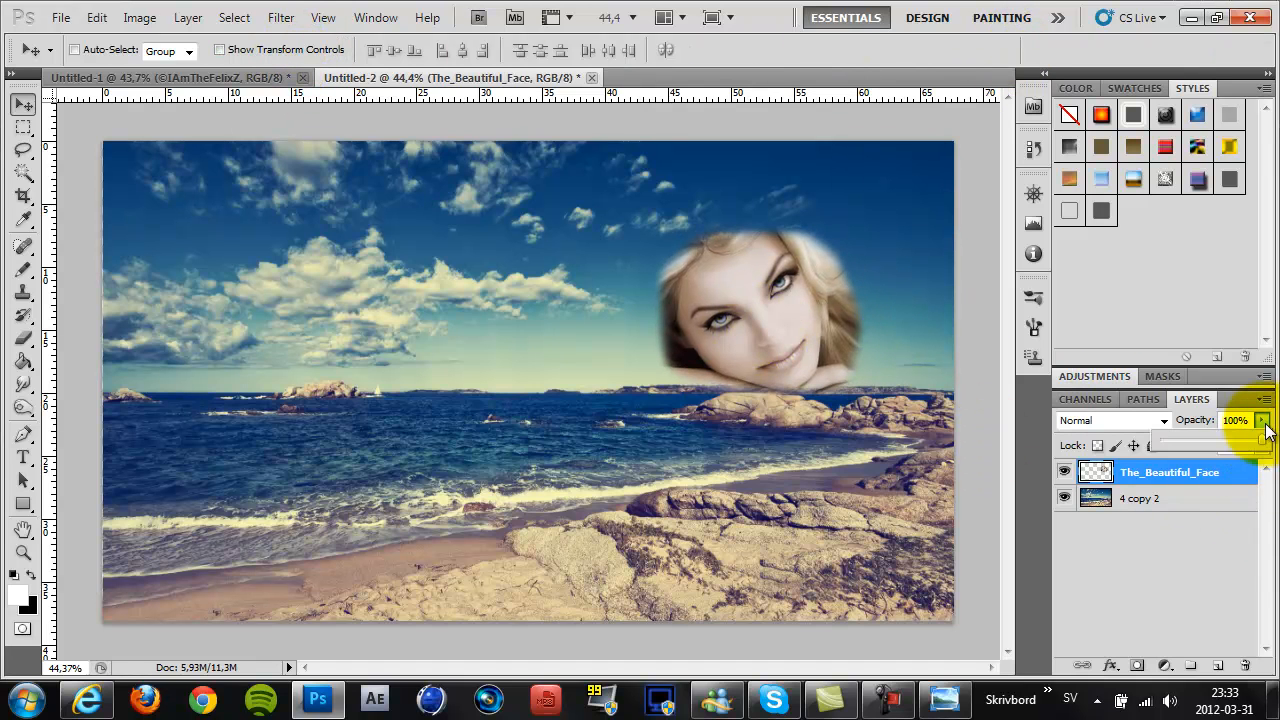
Step: Set the face layer's opacity to 48% and fill to 57%, and move it to the upper-right corner of the sky
{"action": "mouse_move", "coordinate": [1246, 437]}
{"action": "left_mouse_down"}
{"action": "mouse_move", "coordinate": [1210, 436]}
{"action": "mouse_move", "coordinate": [1222, 443]}
{"action": "left_mouse_up"}
{"action": "left_click", "coordinate": [1230, 540]}
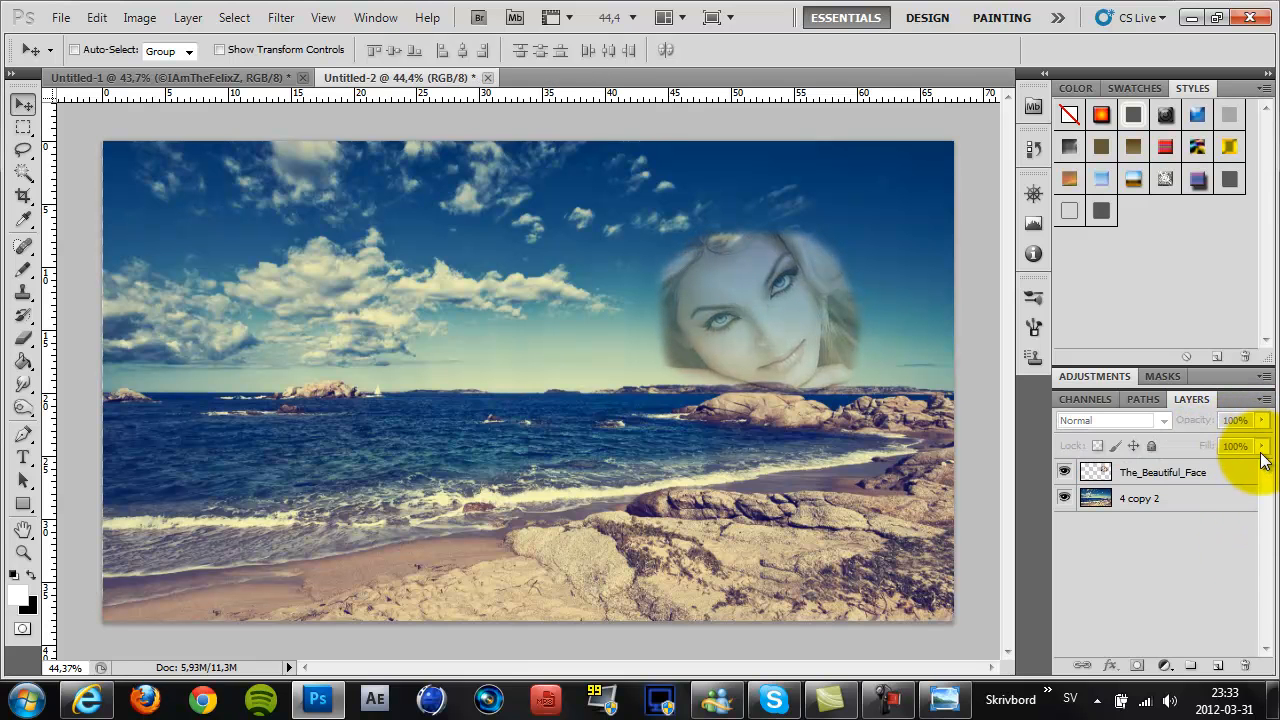
{"action": "left_click", "coordinate": [1229, 472]}
{"action": "left_click_drag", "start_coordinate": [1239, 466], "coordinate": [1215, 462]}
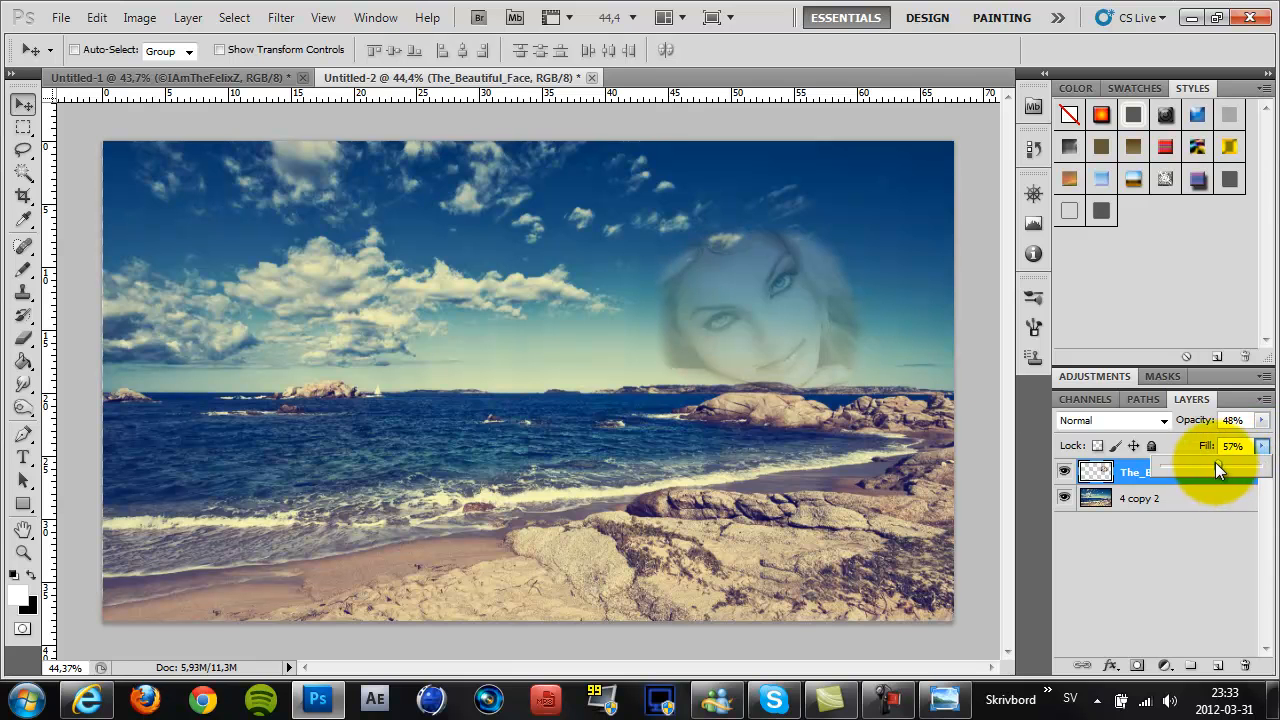
{"action": "left_click_drag", "start_coordinate": [752, 335], "coordinate": [817, 256]}
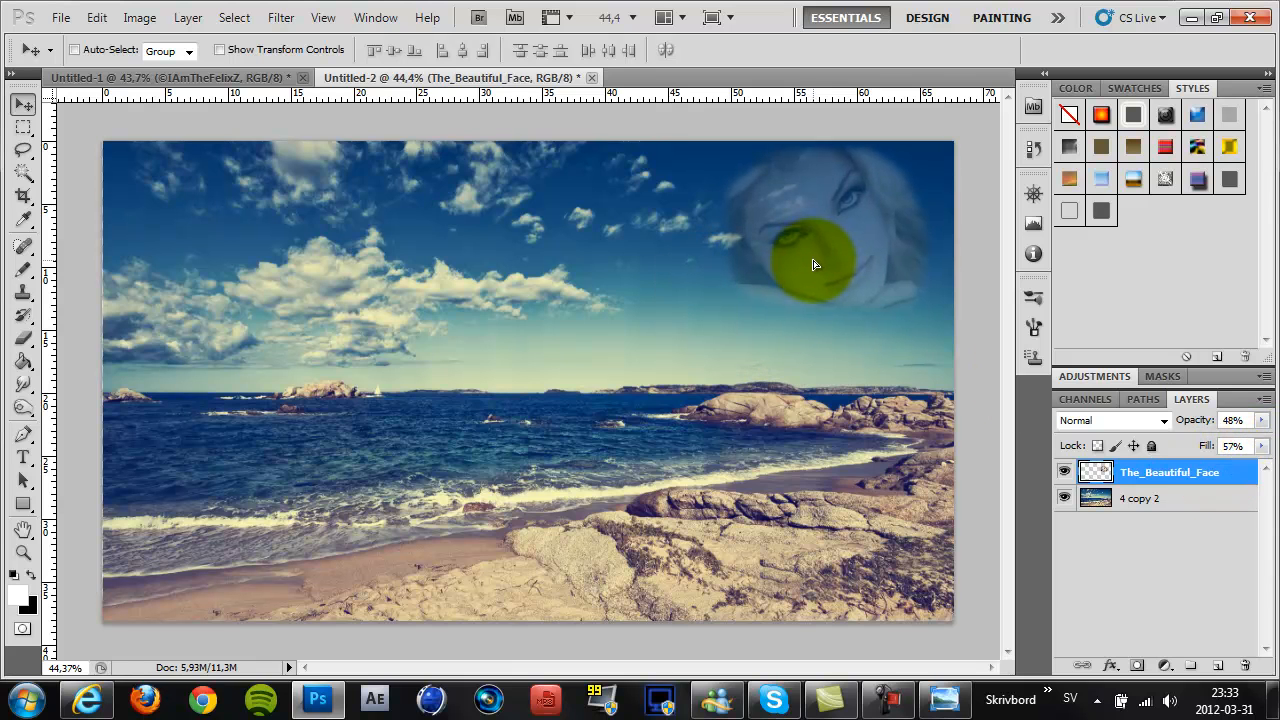
Step: Add a Color Overlay to the face layer using sky blue 003263 with the Overlay blend mode
{"action": "double_click", "coordinate": [1221, 478]}
{"action": "left_click", "coordinate": [89, 376]}
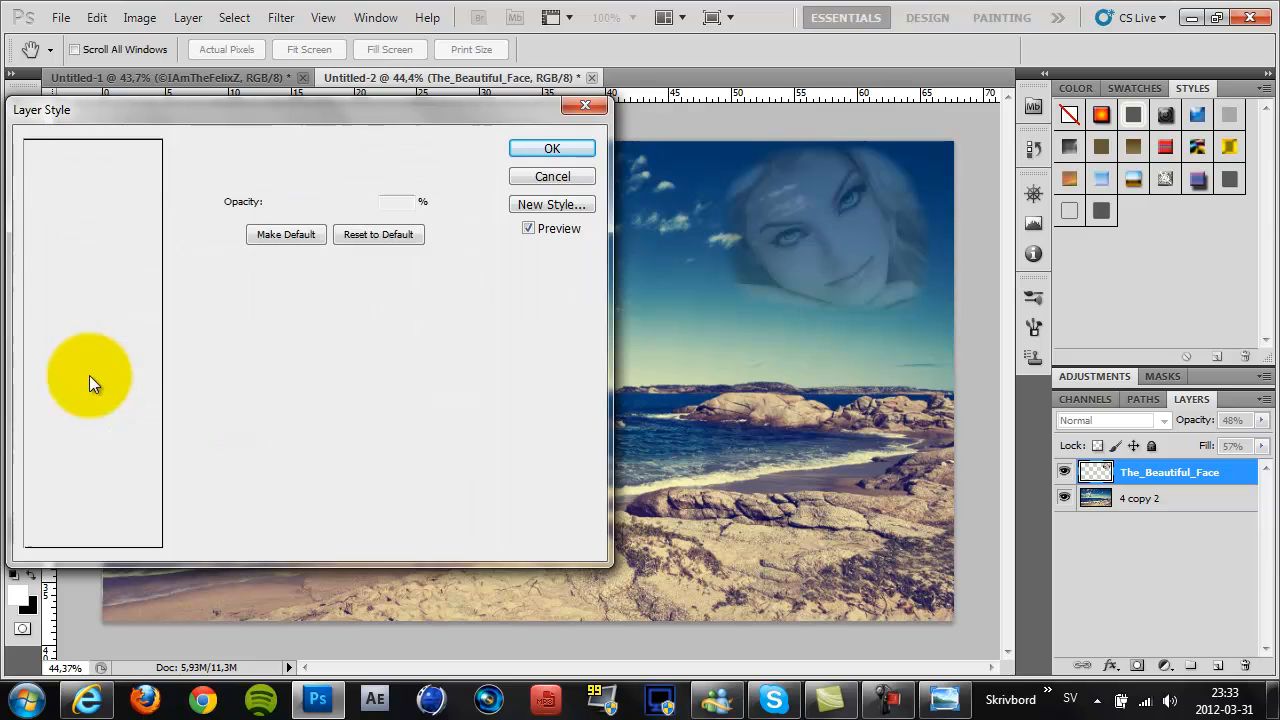
{"action": "left_click", "coordinate": [400, 182]}
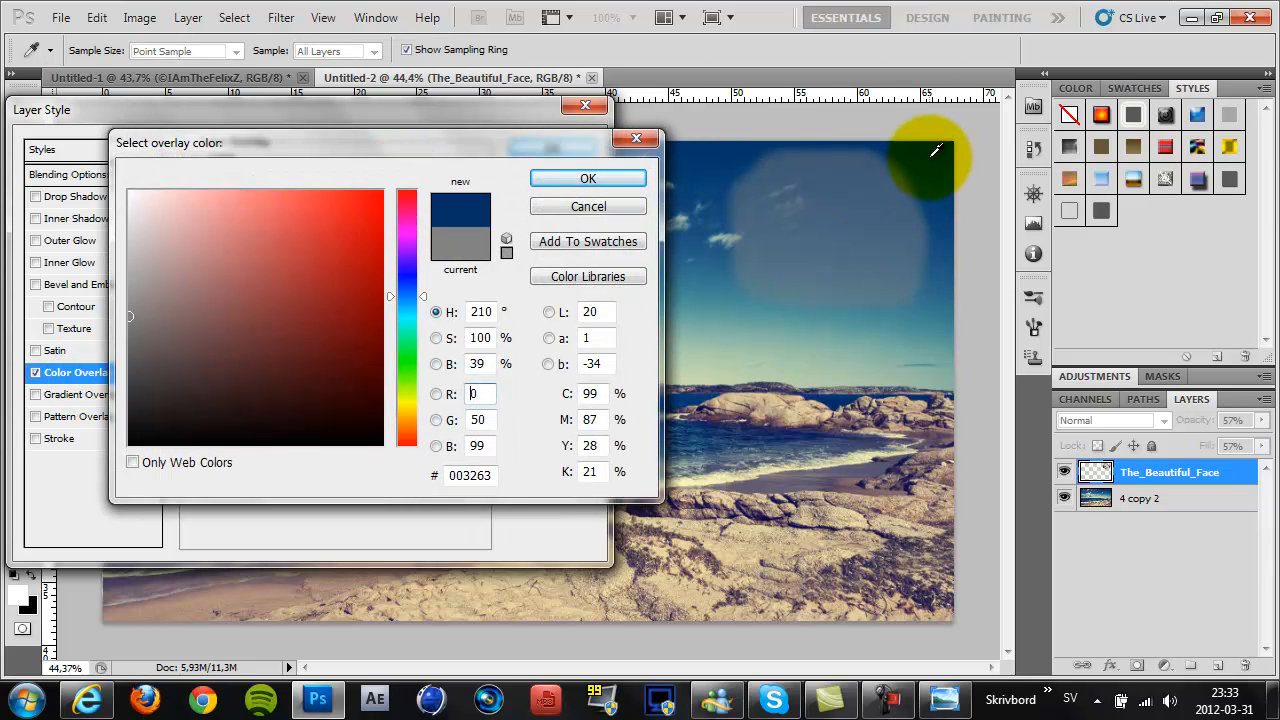
{"action": "left_click", "coordinate": [566, 180]}
{"action": "left_click", "coordinate": [362, 186]}
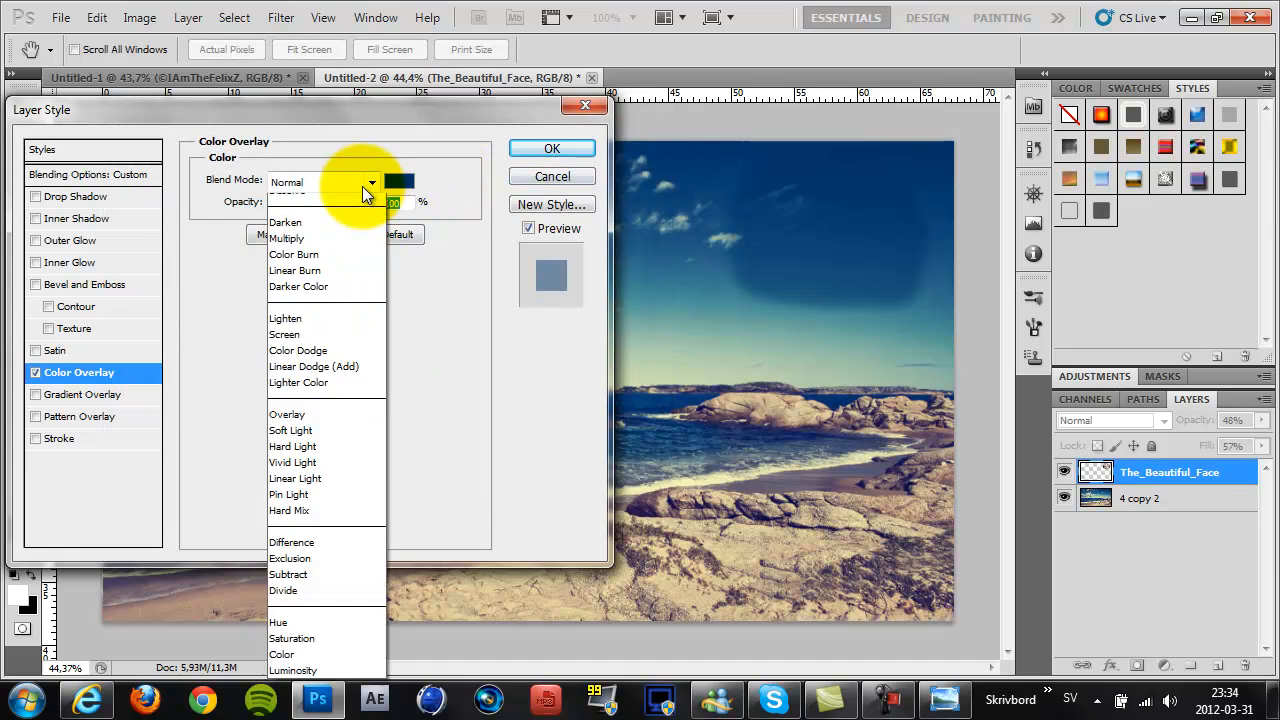
{"action": "left_click", "coordinate": [288, 442]}
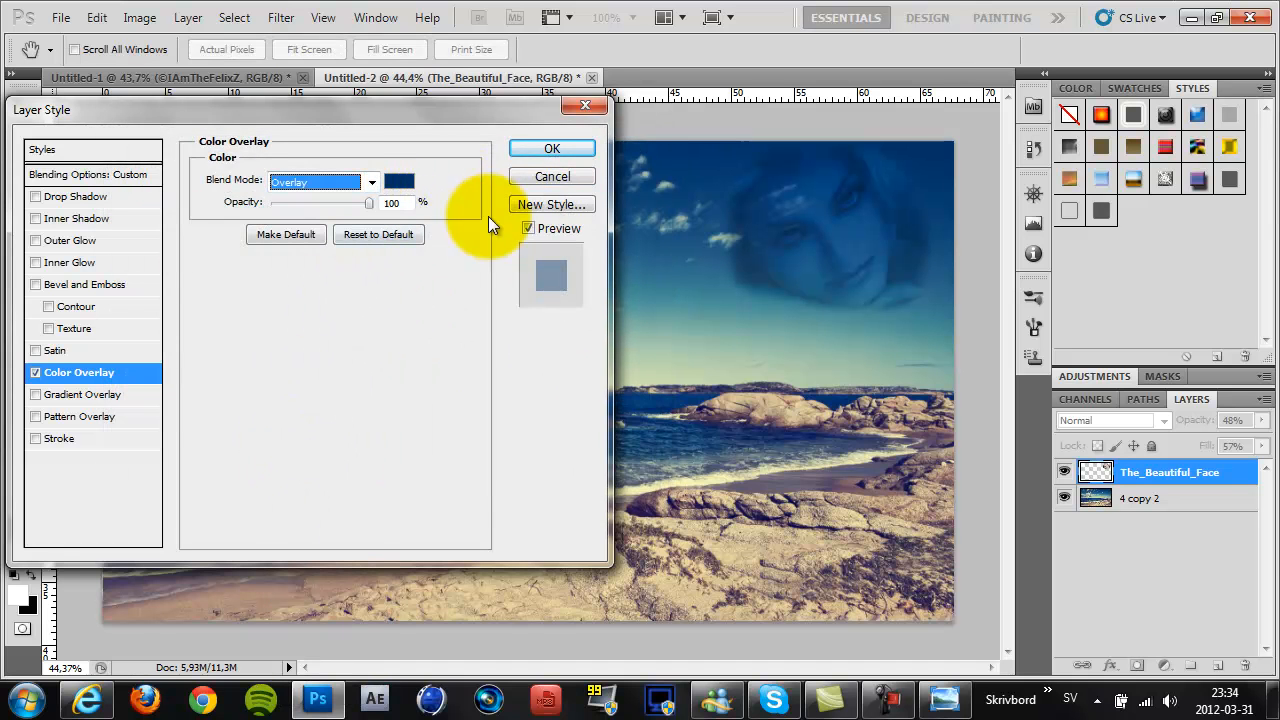
{"action": "left_click", "coordinate": [532, 148]}
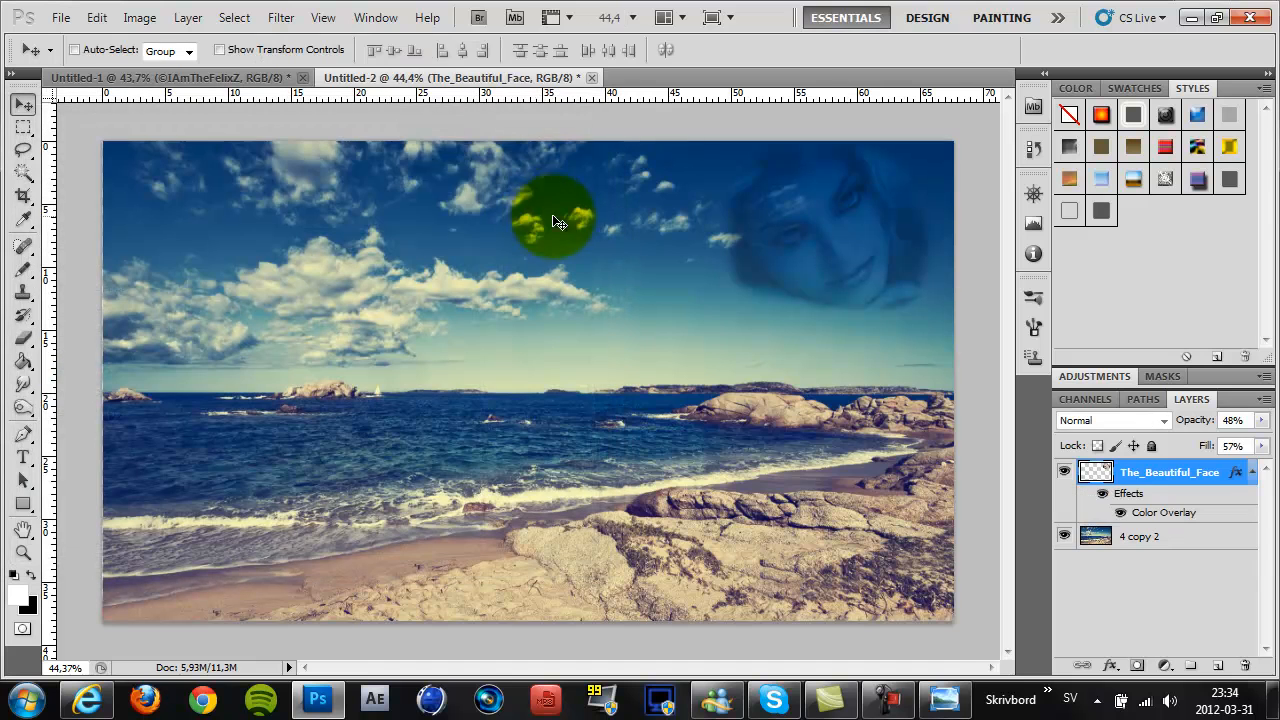
Step: Soften the outer edges of the tinted face with the 197 px Eraser and compare it with the finished manipulation in Untitled-1
{"action": "left_click", "coordinate": [22, 340]}
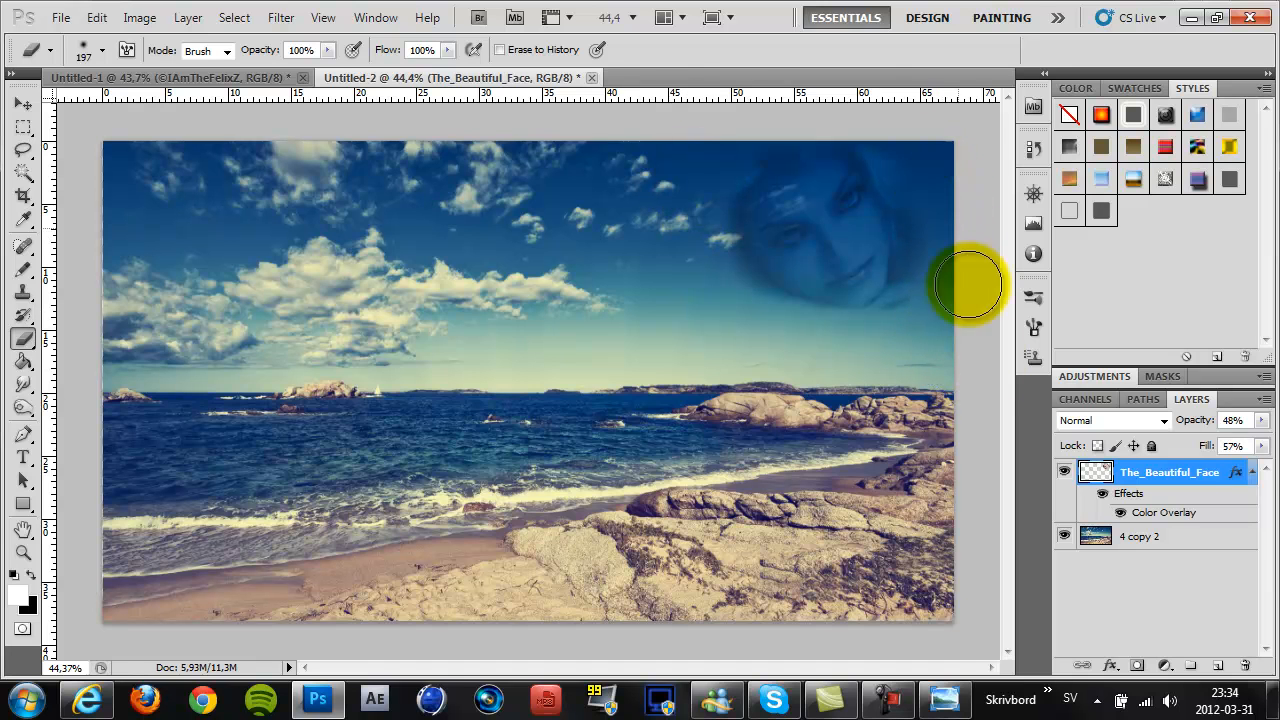
{"action": "left_click", "coordinate": [23, 104]}
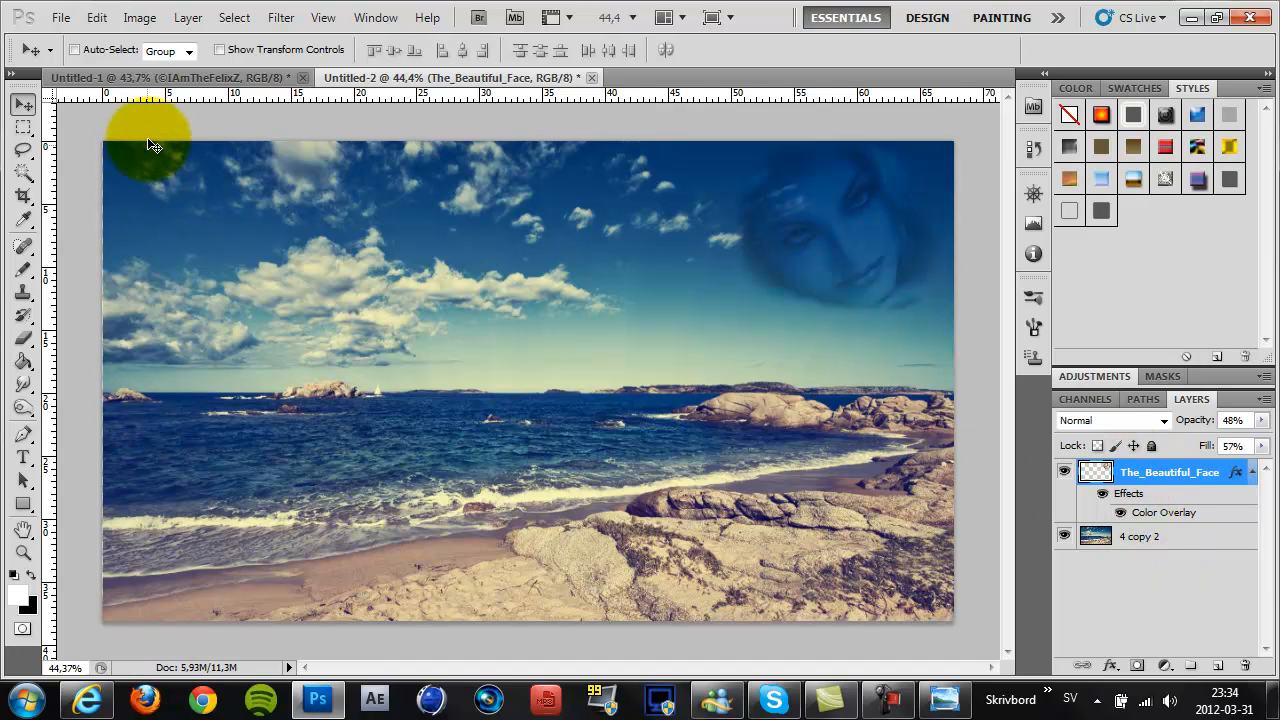
{"action": "left_click", "coordinate": [146, 78]}
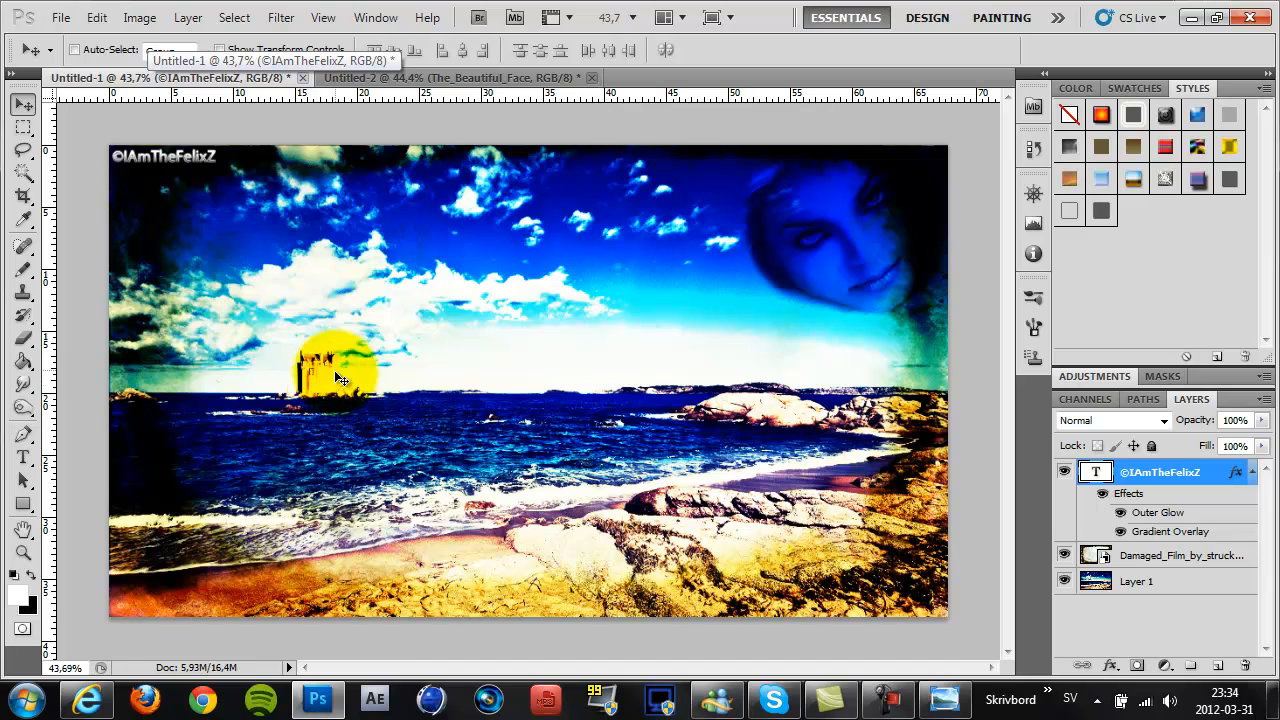
{"action": "left_click", "coordinate": [440, 75]}
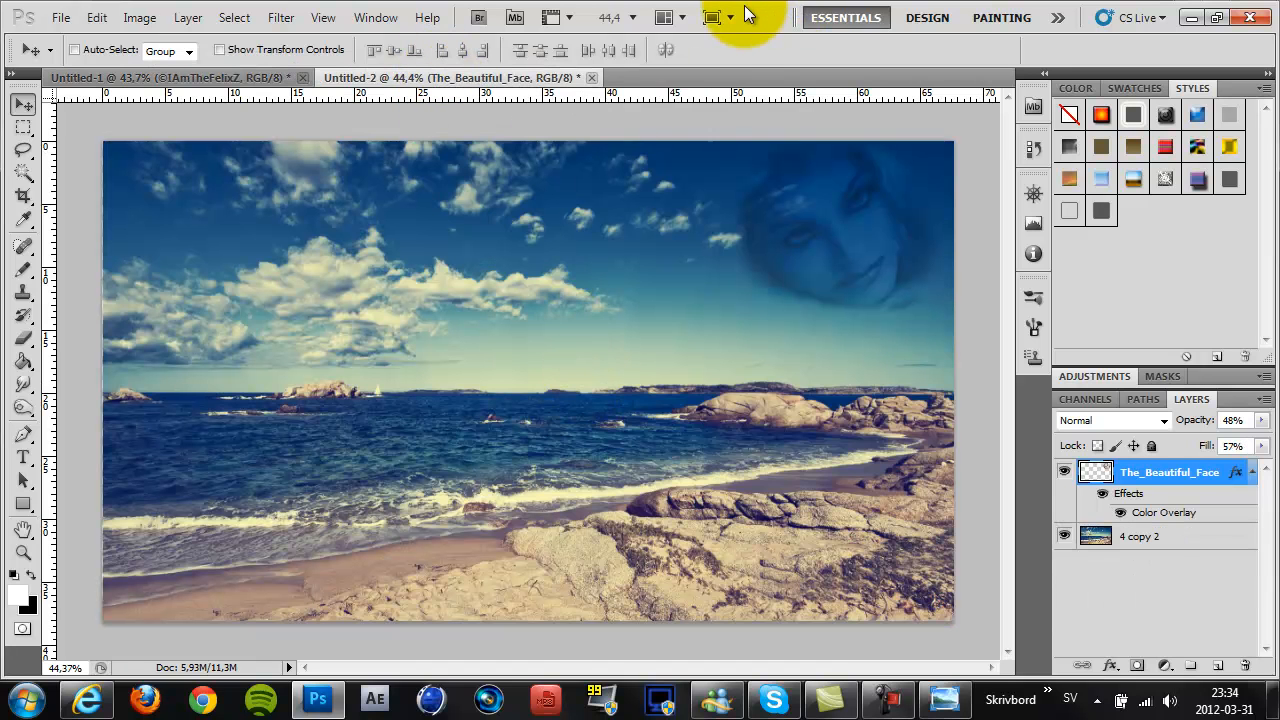
Step: Place the castle picture eileandonan from the desktop into Untitled-2 and restore the full-size window
{"action": "double_click", "coordinate": [745, 13]}
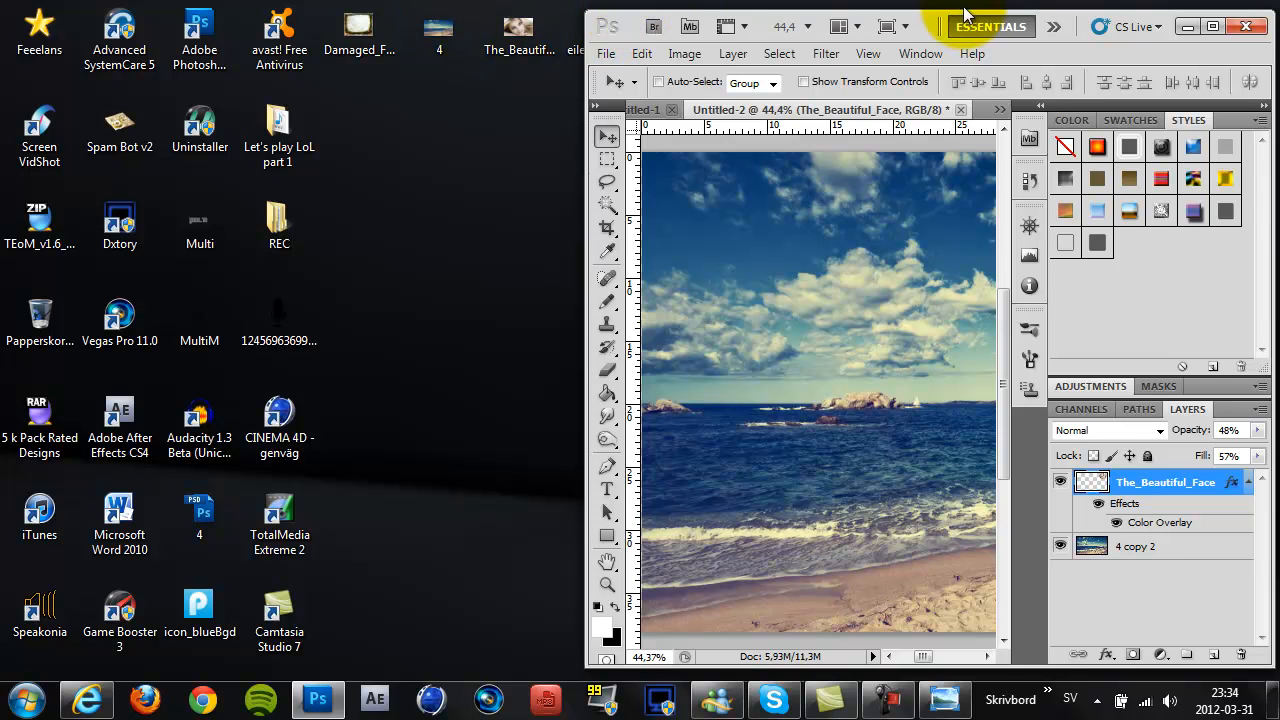
{"action": "left_click_drag", "start_coordinate": [908, 21], "coordinate": [945, 33]}
{"action": "left_click_drag", "start_coordinate": [609, 29], "coordinate": [844, 348]}
{"action": "left_click", "coordinate": [1249, 39]}
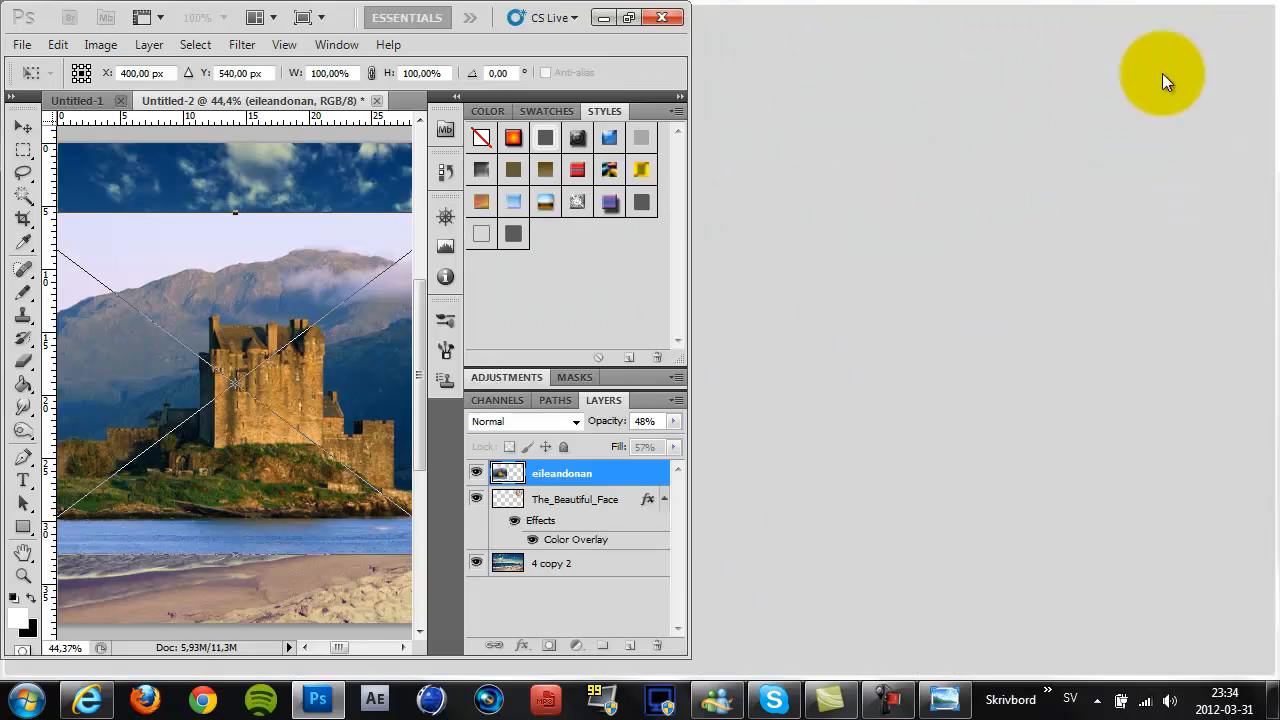
Step: Move the castle picture over the left and middle of the beach, enlarge it to nearly canvas height, and commit the placement
{"action": "left_click_drag", "start_coordinate": [460, 370], "coordinate": [688, 419]}
{"action": "left_click_drag", "start_coordinate": [303, 265], "coordinate": [124, 130]}
{"action": "left_click", "coordinate": [1002, 49]}
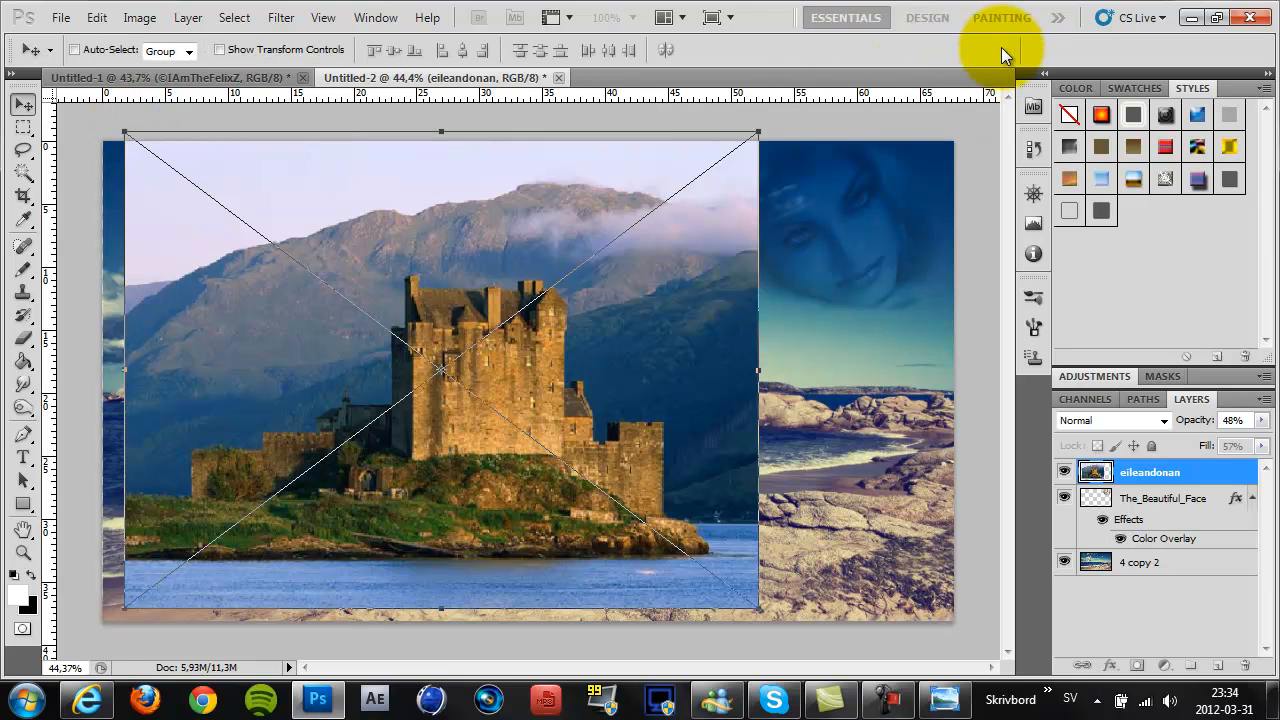
Step: Move the castle picture slightly down and toward the right, and rasterize its smart object for use with the Eraser
{"action": "left_click_drag", "start_coordinate": [652, 240], "coordinate": [624, 274]}
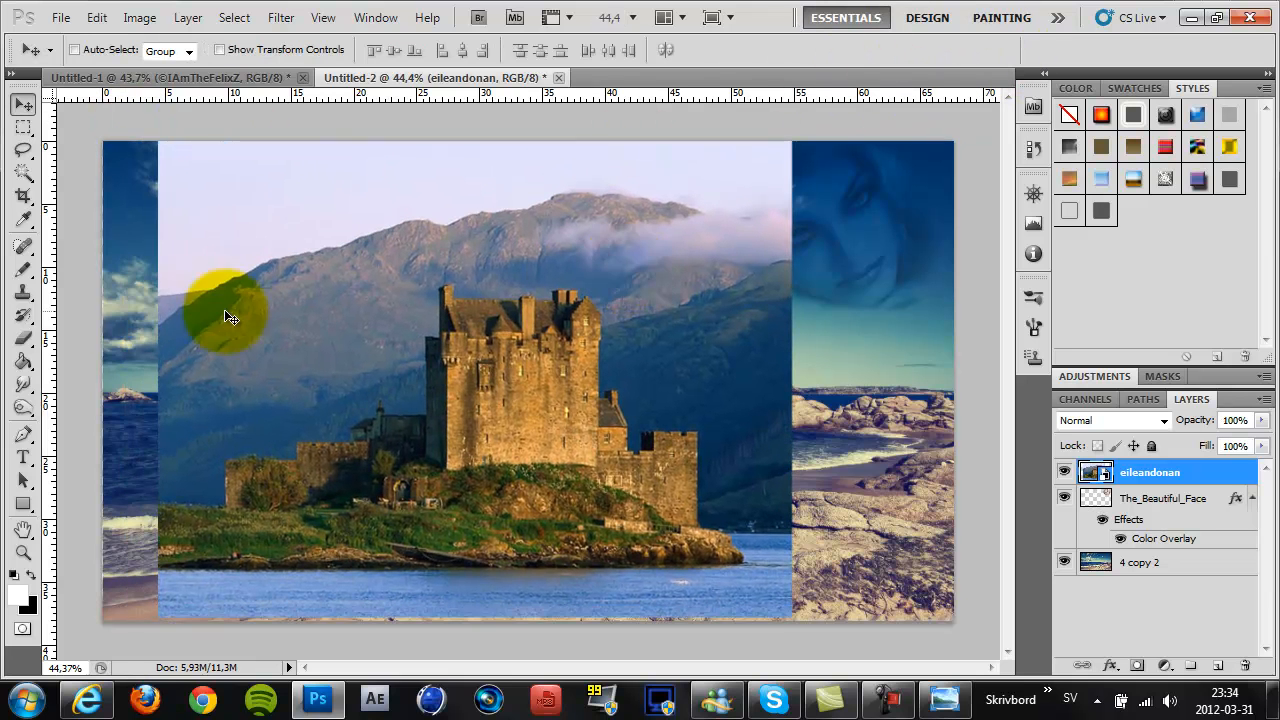
{"action": "left_click", "coordinate": [24, 340]}
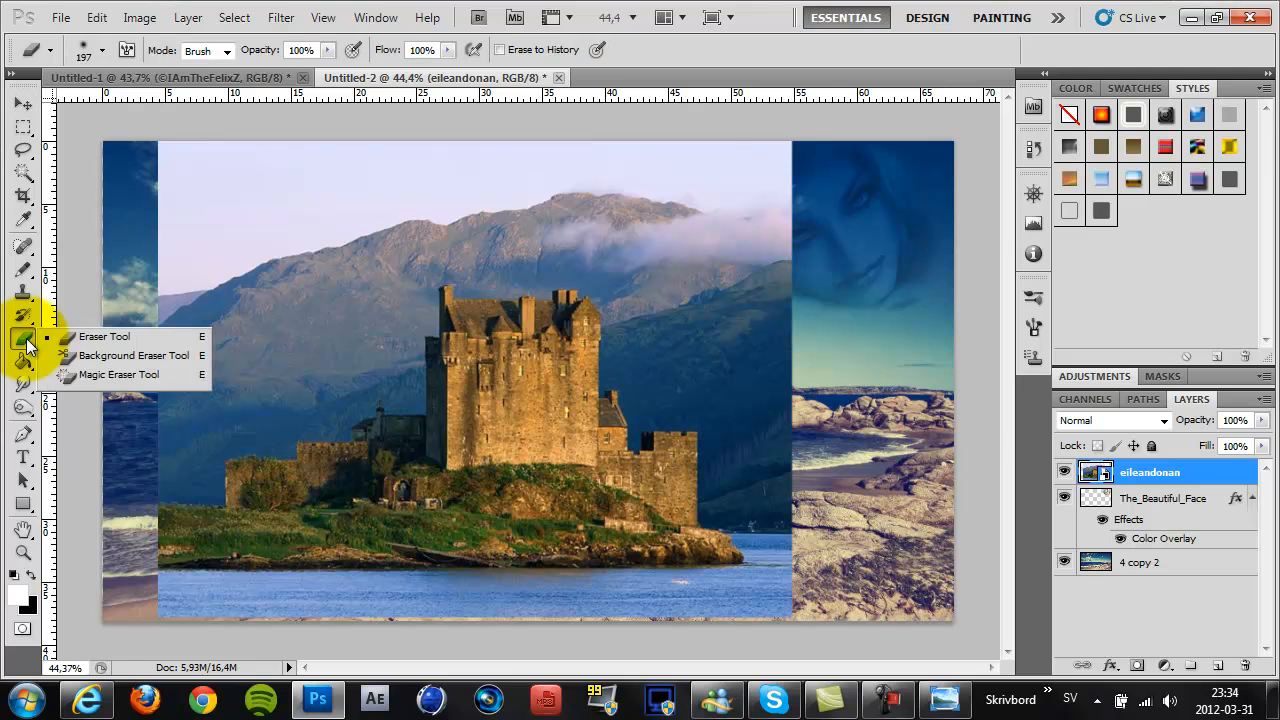
{"action": "left_click", "coordinate": [104, 336]}
{"action": "left_click", "coordinate": [198, 398]}
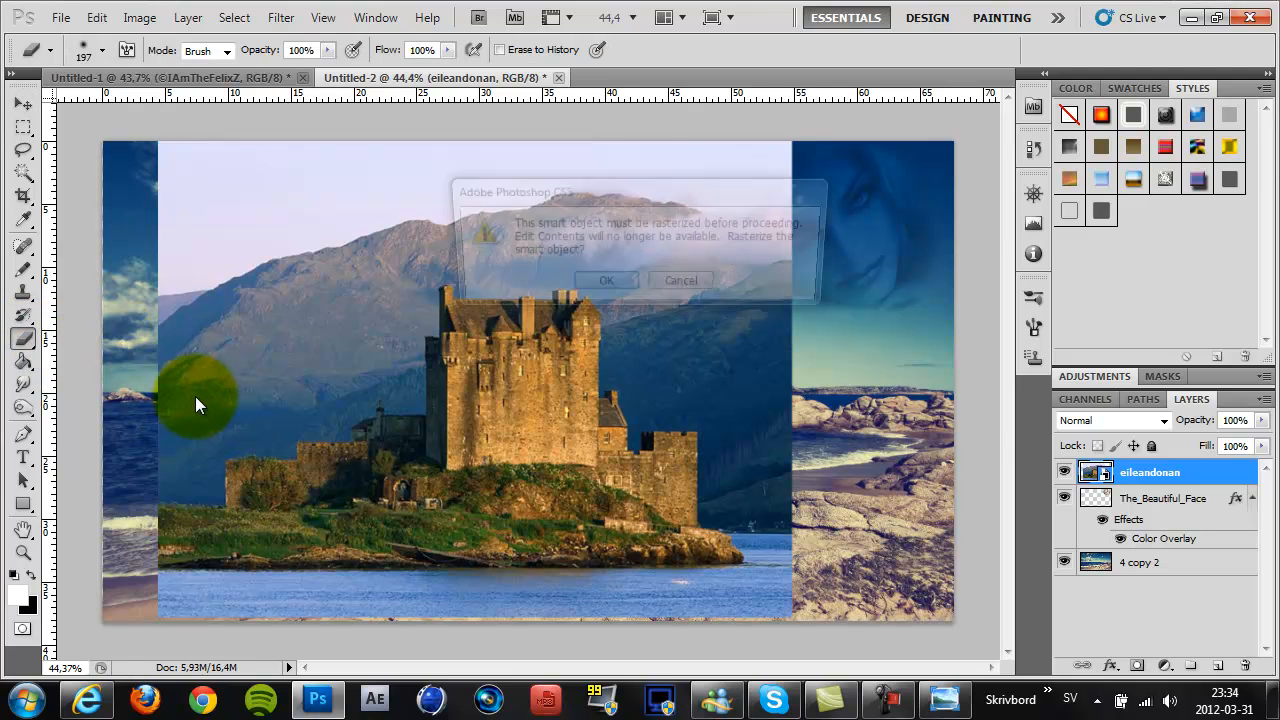
{"action": "left_click", "coordinate": [600, 287]}
Step: Erase the mountains, sky, grass and water around the castle with the 197 px Eraser, leaving only the main tower
{"action": "mouse_move", "coordinate": [251, 329]}
{"action": "left_mouse_down"}
{"action": "mouse_move", "coordinate": [141, 266]}
{"action": "mouse_move", "coordinate": [89, 290]}
{"action": "mouse_move", "coordinate": [100, 266]}
{"action": "mouse_move", "coordinate": [239, 173]}
{"action": "mouse_move", "coordinate": [216, 447]}
{"action": "mouse_move", "coordinate": [185, 213]}
{"action": "mouse_move", "coordinate": [195, 453]}
{"action": "mouse_move", "coordinate": [200, 175]}
{"action": "mouse_move", "coordinate": [176, 158]}
{"action": "mouse_move", "coordinate": [155, 471]}
{"action": "mouse_move", "coordinate": [167, 626]}
{"action": "mouse_move", "coordinate": [174, 518]}
{"action": "mouse_move", "coordinate": [250, 679]}
{"action": "mouse_move", "coordinate": [242, 530]}
{"action": "mouse_move", "coordinate": [275, 632]}
{"action": "mouse_move", "coordinate": [275, 320]}
{"action": "mouse_move", "coordinate": [304, 402]}
{"action": "mouse_move", "coordinate": [315, 512]}
{"action": "mouse_move", "coordinate": [310, 376]}
{"action": "mouse_move", "coordinate": [329, 612]}
{"action": "mouse_move", "coordinate": [325, 385]}
{"action": "mouse_move", "coordinate": [348, 540]}
{"action": "mouse_move", "coordinate": [368, 374]}
{"action": "mouse_move", "coordinate": [396, 421]}
{"action": "left_mouse_up"}
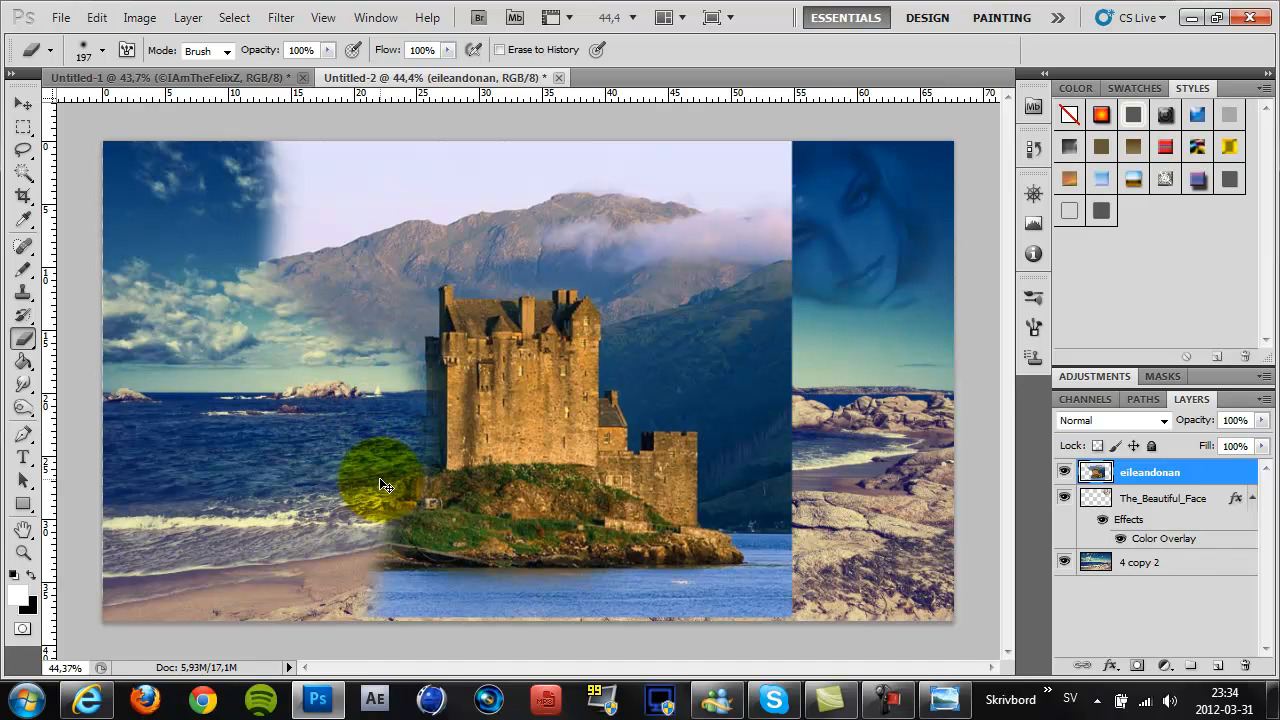
{"action": "key", "text": "ctrl+z"}
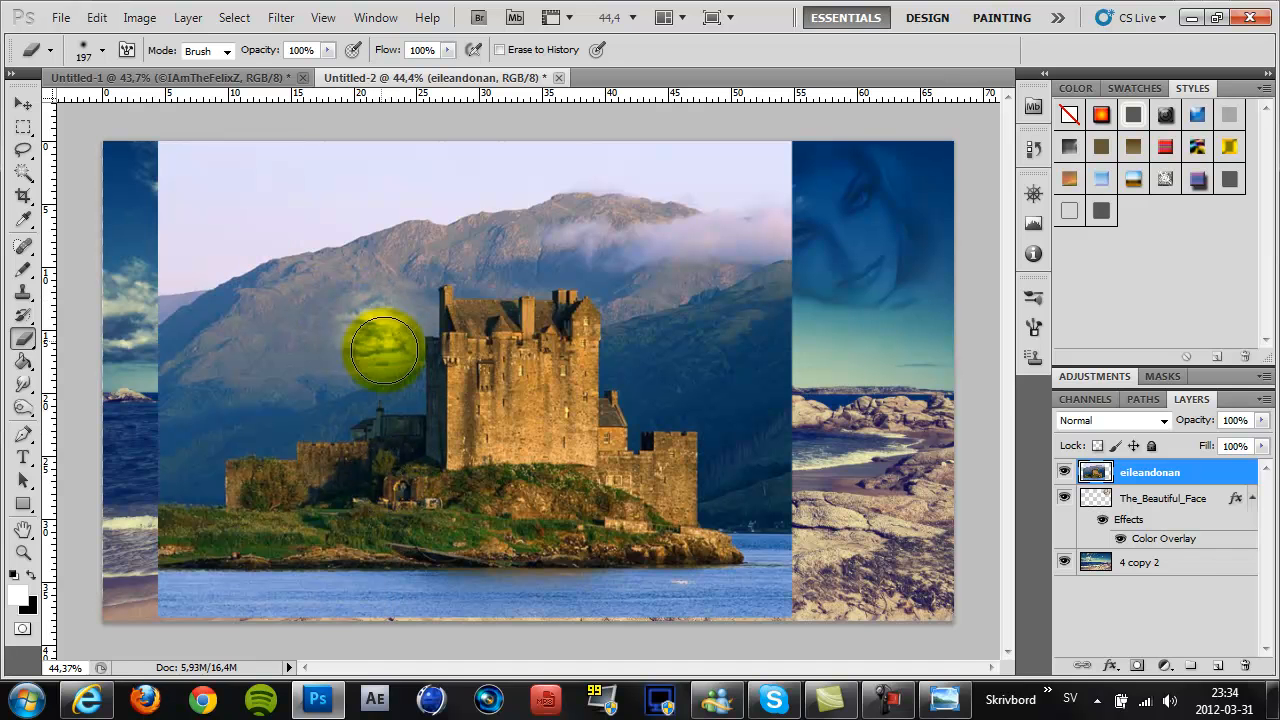
{"action": "mouse_move", "coordinate": [375, 530]}
{"action": "left_mouse_down"}
{"action": "mouse_move", "coordinate": [349, 356]}
{"action": "mouse_move", "coordinate": [314, 338]}
{"action": "mouse_move", "coordinate": [253, 226]}
{"action": "mouse_move", "coordinate": [206, 395]}
{"action": "mouse_move", "coordinate": [142, 417]}
{"action": "mouse_move", "coordinate": [138, 182]}
{"action": "mouse_move", "coordinate": [156, 194]}
{"action": "mouse_move", "coordinate": [124, 285]}
{"action": "mouse_move", "coordinate": [207, 267]}
{"action": "mouse_move", "coordinate": [258, 139]}
{"action": "mouse_move", "coordinate": [210, 207]}
{"action": "mouse_move", "coordinate": [212, 347]}
{"action": "mouse_move", "coordinate": [367, 125]}
{"action": "mouse_move", "coordinate": [292, 175]}
{"action": "mouse_move", "coordinate": [335, 115]}
{"action": "mouse_move", "coordinate": [272, 146]}
{"action": "mouse_move", "coordinate": [284, 156]}
{"action": "mouse_move", "coordinate": [91, 699]}
{"action": "mouse_move", "coordinate": [154, 626]}
{"action": "mouse_move", "coordinate": [141, 511]}
{"action": "mouse_move", "coordinate": [168, 427]}
{"action": "mouse_move", "coordinate": [354, 658]}
{"action": "mouse_move", "coordinate": [355, 605]}
{"action": "mouse_move", "coordinate": [227, 489]}
{"action": "mouse_move", "coordinate": [294, 490]}
{"action": "mouse_move", "coordinate": [308, 556]}
{"action": "mouse_move", "coordinate": [313, 519]}
{"action": "mouse_move", "coordinate": [338, 572]}
{"action": "mouse_move", "coordinate": [602, 628]}
{"action": "mouse_move", "coordinate": [370, 615]}
{"action": "mouse_move", "coordinate": [447, 598]}
{"action": "mouse_move", "coordinate": [676, 619]}
{"action": "mouse_move", "coordinate": [767, 596]}
{"action": "mouse_move", "coordinate": [719, 598]}
{"action": "mouse_move", "coordinate": [819, 604]}
{"action": "mouse_move", "coordinate": [717, 587]}
{"action": "mouse_move", "coordinate": [783, 585]}
{"action": "mouse_move", "coordinate": [722, 562]}
{"action": "mouse_move", "coordinate": [727, 548]}
{"action": "mouse_move", "coordinate": [663, 542]}
{"action": "mouse_move", "coordinate": [757, 546]}
{"action": "mouse_move", "coordinate": [465, 561]}
{"action": "mouse_move", "coordinate": [720, 516]}
{"action": "mouse_move", "coordinate": [399, 526]}
{"action": "mouse_move", "coordinate": [698, 509]}
{"action": "mouse_move", "coordinate": [435, 510]}
{"action": "mouse_move", "coordinate": [417, 494]}
{"action": "mouse_move", "coordinate": [471, 520]}
{"action": "mouse_move", "coordinate": [567, 501]}
{"action": "mouse_move", "coordinate": [495, 498]}
{"action": "mouse_move", "coordinate": [777, 491]}
{"action": "mouse_move", "coordinate": [760, 503]}
{"action": "mouse_move", "coordinate": [793, 187]}
{"action": "mouse_move", "coordinate": [694, 351]}
{"action": "mouse_move", "coordinate": [706, 423]}
{"action": "mouse_move", "coordinate": [667, 490]}
{"action": "left_mouse_up"}
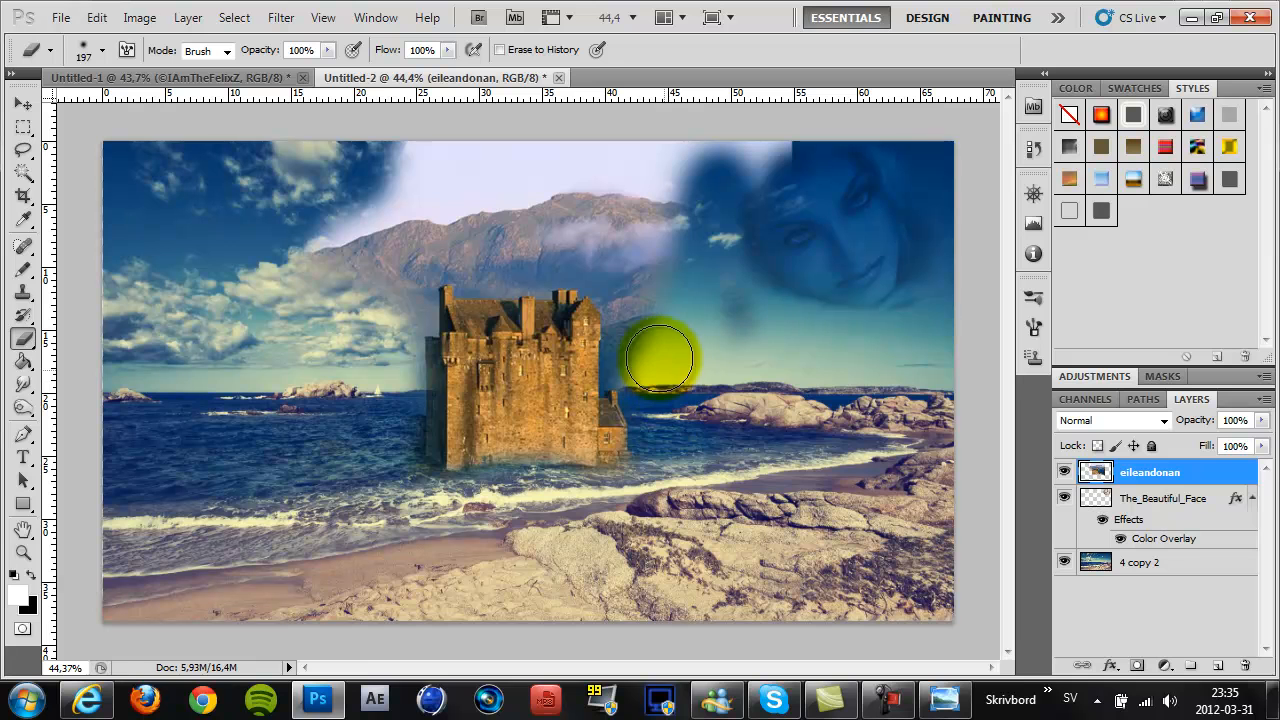
{"action": "mouse_move", "coordinate": [640, 338]}
{"action": "left_mouse_down"}
{"action": "mouse_move", "coordinate": [659, 273]}
{"action": "mouse_move", "coordinate": [747, 343]}
{"action": "mouse_move", "coordinate": [766, 134]}
{"action": "mouse_move", "coordinate": [657, 157]}
{"action": "mouse_move", "coordinate": [839, 144]}
{"action": "mouse_move", "coordinate": [291, 164]}
{"action": "mouse_move", "coordinate": [705, 166]}
{"action": "mouse_move", "coordinate": [674, 203]}
{"action": "mouse_move", "coordinate": [298, 242]}
{"action": "mouse_move", "coordinate": [298, 196]}
{"action": "mouse_move", "coordinate": [229, 367]}
{"action": "mouse_move", "coordinate": [341, 220]}
{"action": "mouse_move", "coordinate": [350, 329]}
{"action": "mouse_move", "coordinate": [408, 244]}
{"action": "mouse_move", "coordinate": [527, 229]}
{"action": "mouse_move", "coordinate": [651, 251]}
{"action": "left_mouse_up"}
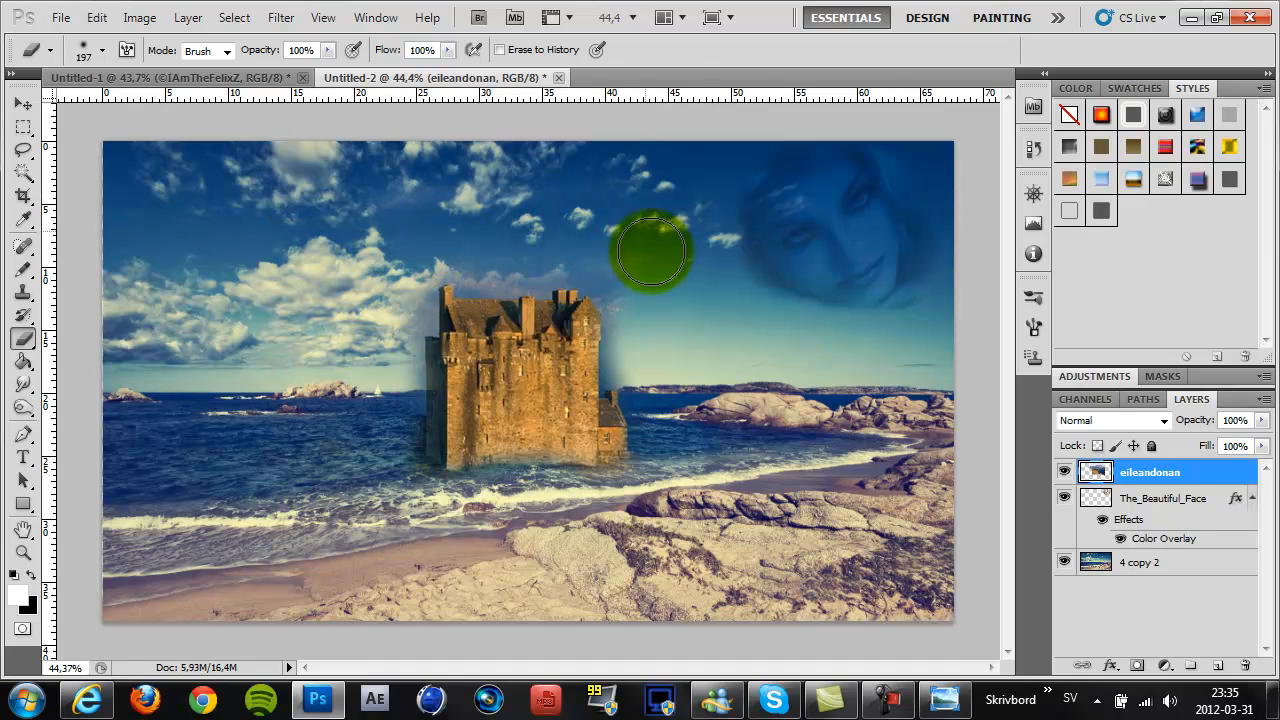
{"action": "mouse_move", "coordinate": [647, 300]}
{"action": "left_mouse_down"}
{"action": "mouse_move", "coordinate": [639, 255]}
{"action": "mouse_move", "coordinate": [575, 221]}
{"action": "mouse_move", "coordinate": [513, 233]}
{"action": "mouse_move", "coordinate": [503, 257]}
{"action": "mouse_move", "coordinate": [441, 227]}
{"action": "left_mouse_up"}
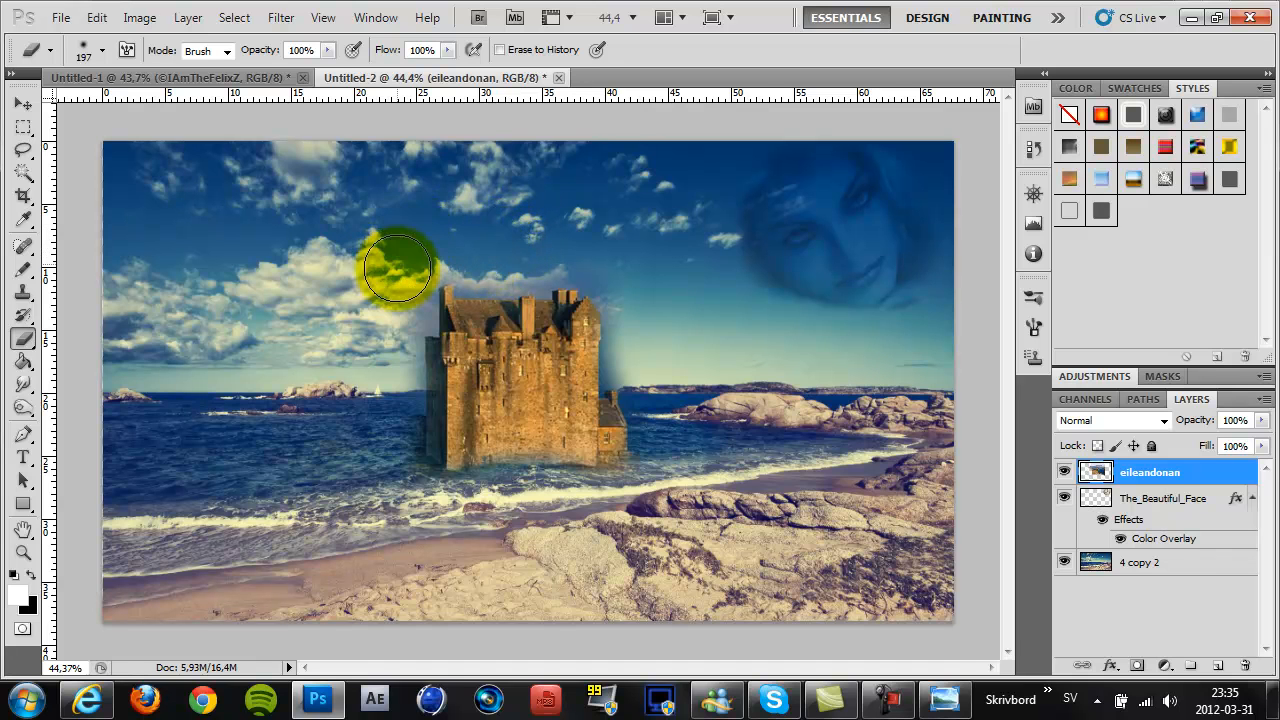
{"action": "mouse_move", "coordinate": [645, 326]}
{"action": "left_mouse_down"}
{"action": "mouse_move", "coordinate": [616, 242]}
{"action": "mouse_move", "coordinate": [474, 245]}
{"action": "mouse_move", "coordinate": [397, 223]}
{"action": "mouse_move", "coordinate": [405, 293]}
{"action": "left_mouse_up"}
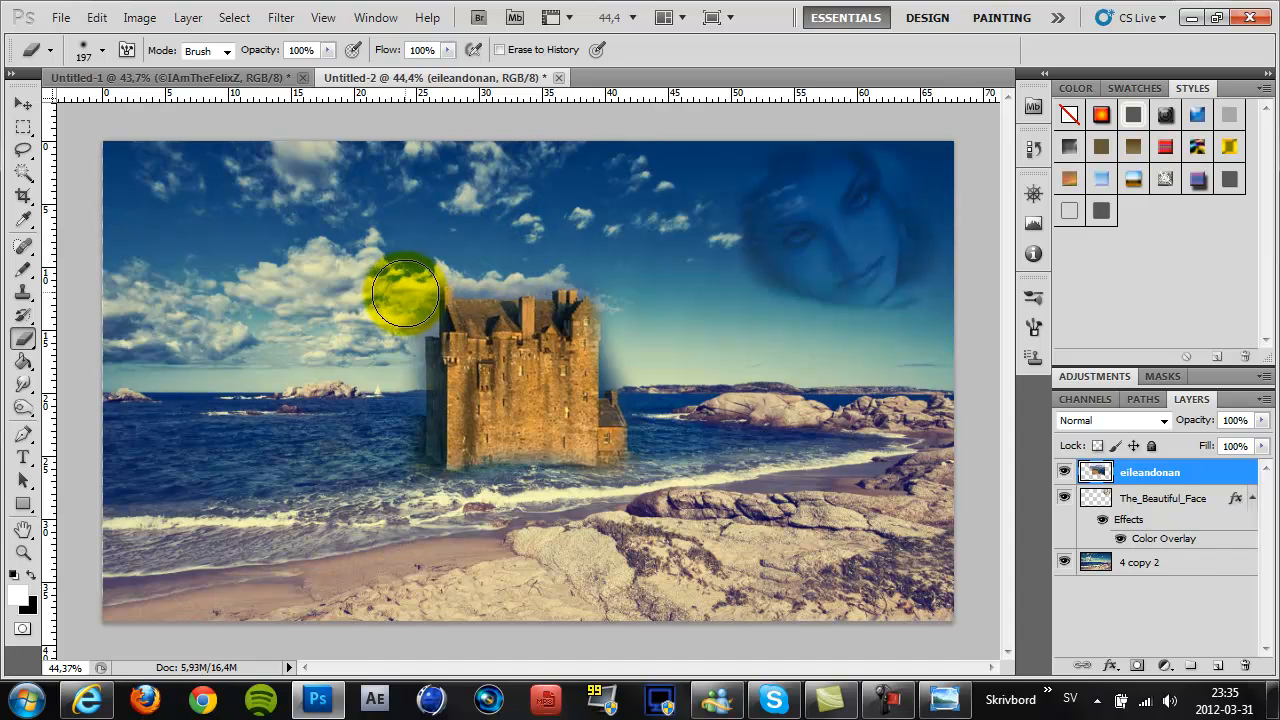
{"action": "mouse_move", "coordinate": [480, 228]}
{"action": "left_mouse_down"}
{"action": "mouse_move", "coordinate": [515, 237]}
{"action": "mouse_move", "coordinate": [501, 242]}
{"action": "mouse_move", "coordinate": [605, 252]}
{"action": "left_mouse_up"}
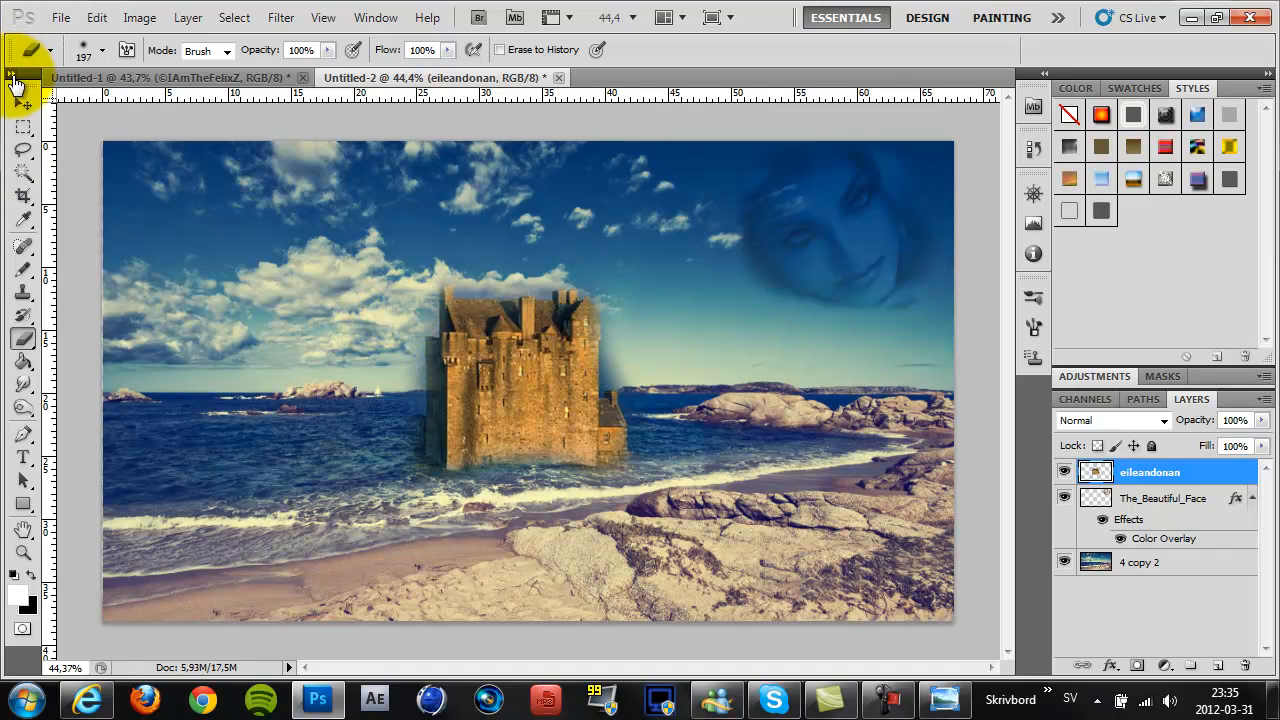
Step: Show the transform controls, scale the castle proportionally to 32.27% and place it over the small rocky islet on the horizon
{"action": "left_click", "coordinate": [21, 106]}
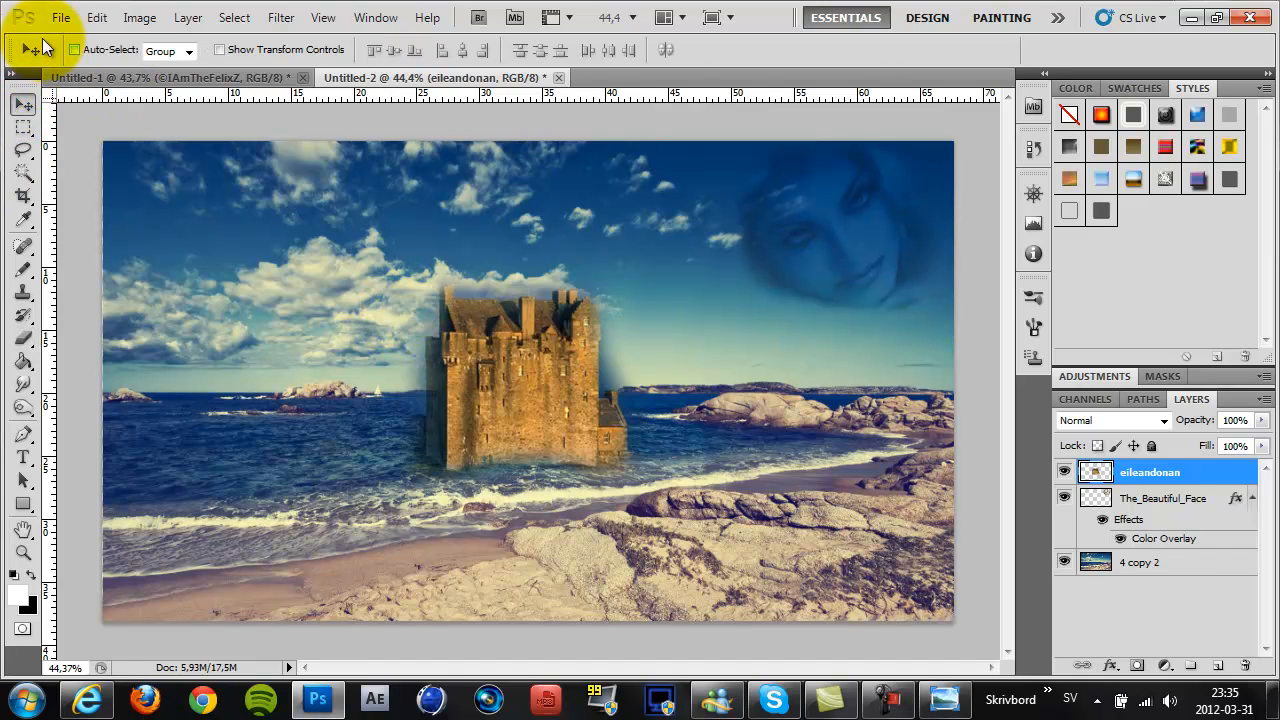
{"action": "left_click", "coordinate": [27, 46]}
{"action": "left_click", "coordinate": [31, 46]}
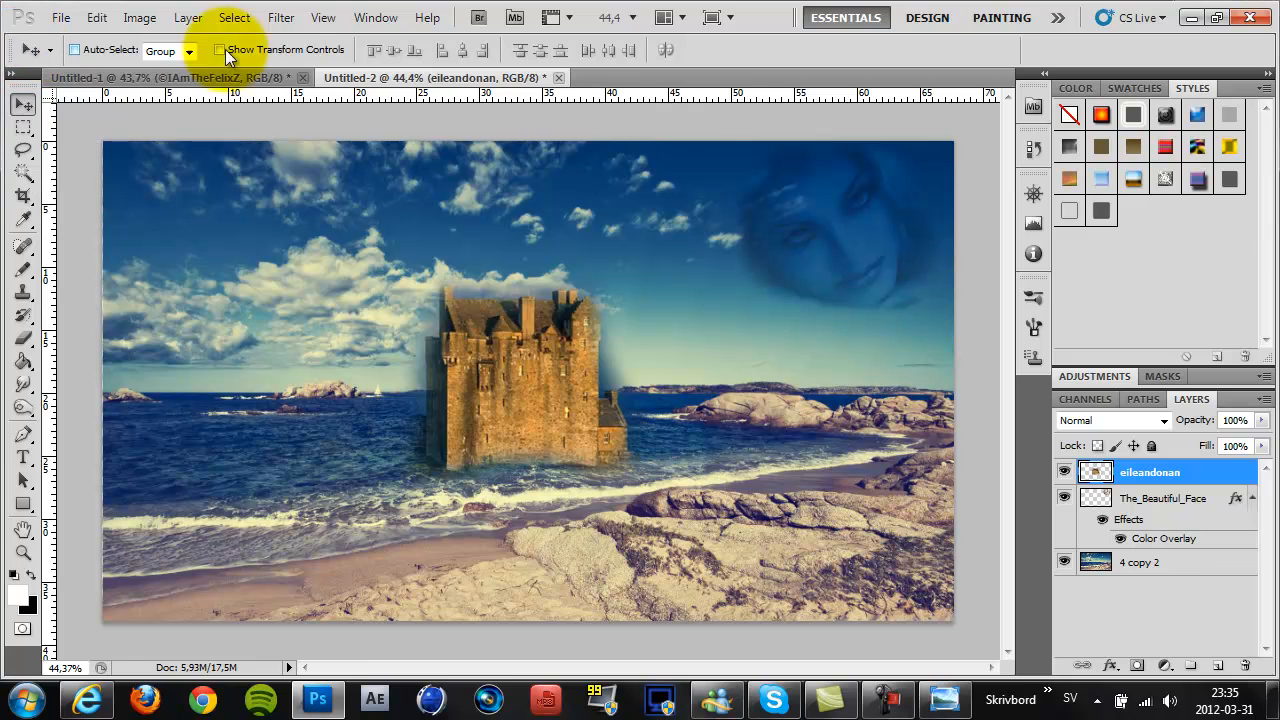
{"action": "left_click", "coordinate": [295, 48]}
{"action": "left_click_drag", "start_coordinate": [793, 617], "coordinate": [362, 296]}
{"action": "right_click", "coordinate": [342, 322]}
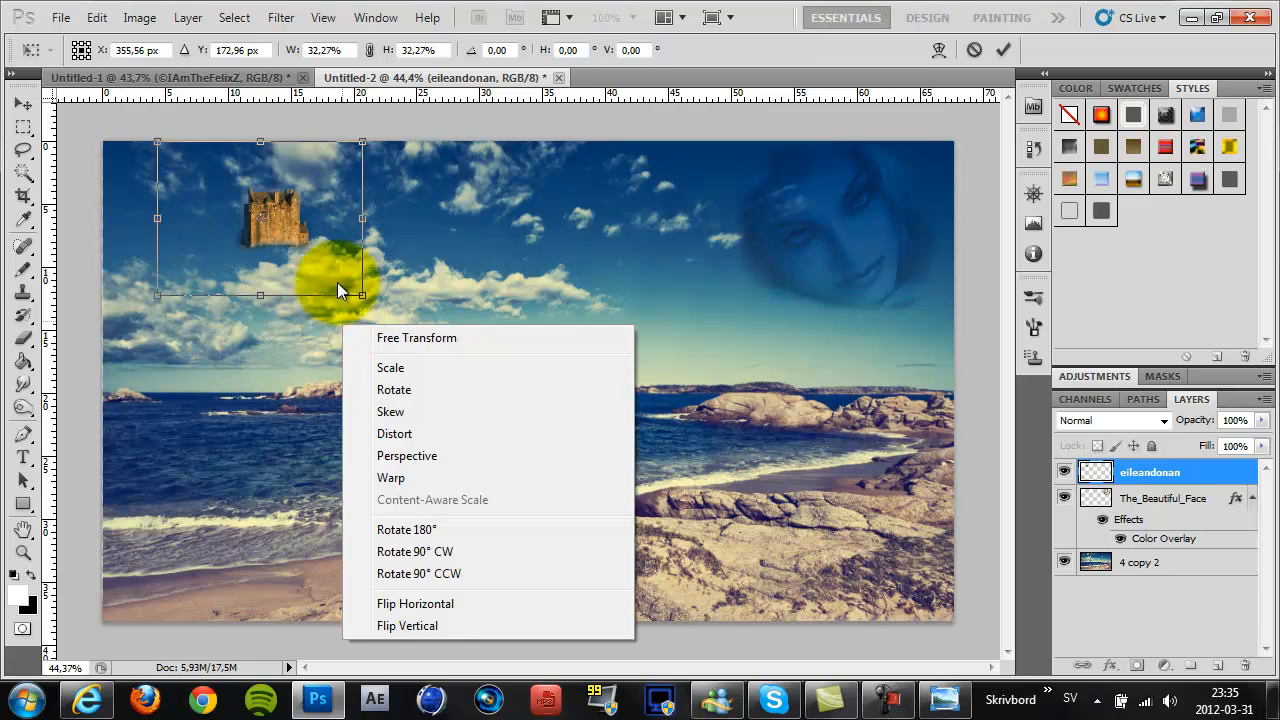
{"action": "left_click", "coordinate": [274, 215]}
{"action": "left_click_drag", "start_coordinate": [274, 217], "coordinate": [311, 366]}
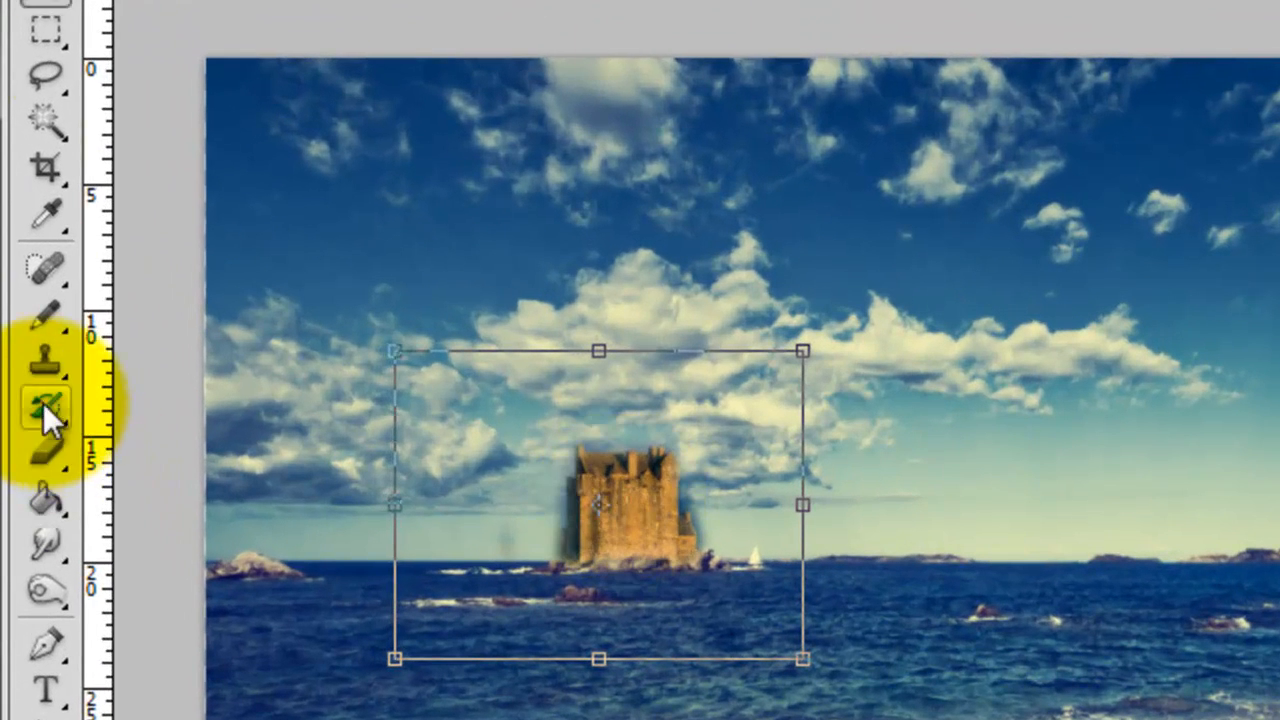
{"action": "left_click", "coordinate": [51, 437]}
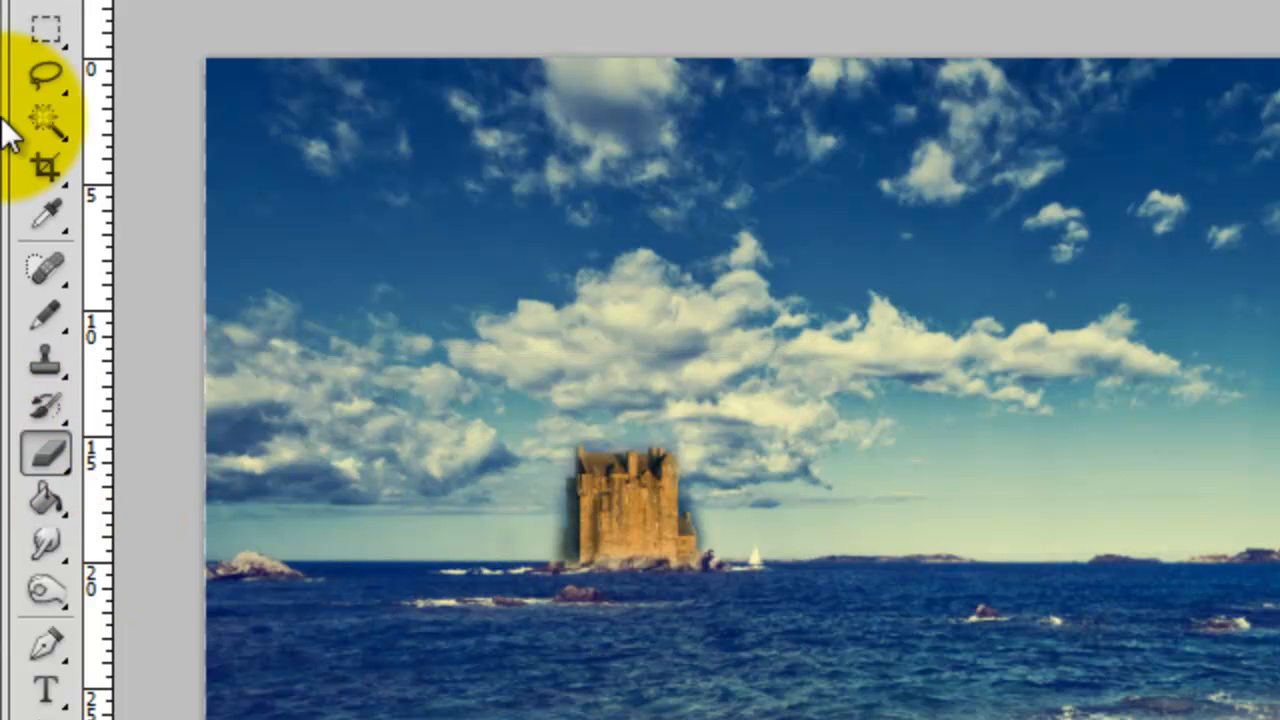
Step: Shrink the castle further and seat it on the rocky islet beside the sailboat
{"action": "left_click", "coordinate": [45, 3]}
{"action": "left_click_drag", "start_coordinate": [630, 510], "coordinate": [639, 522]}
{"action": "left_click_drag", "start_coordinate": [811, 360], "coordinate": [621, 470]}
{"action": "left_click_drag", "start_coordinate": [614, 571], "coordinate": [694, 557]}
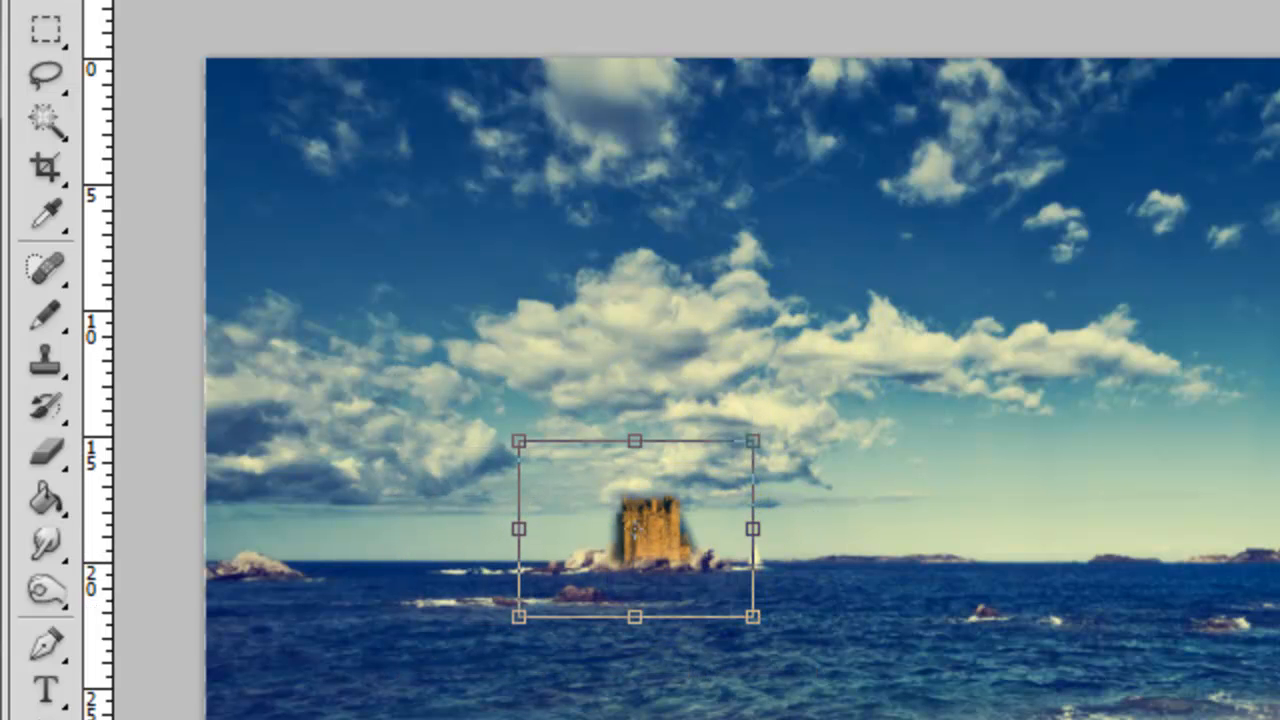
{"action": "key", "text": "Return"}
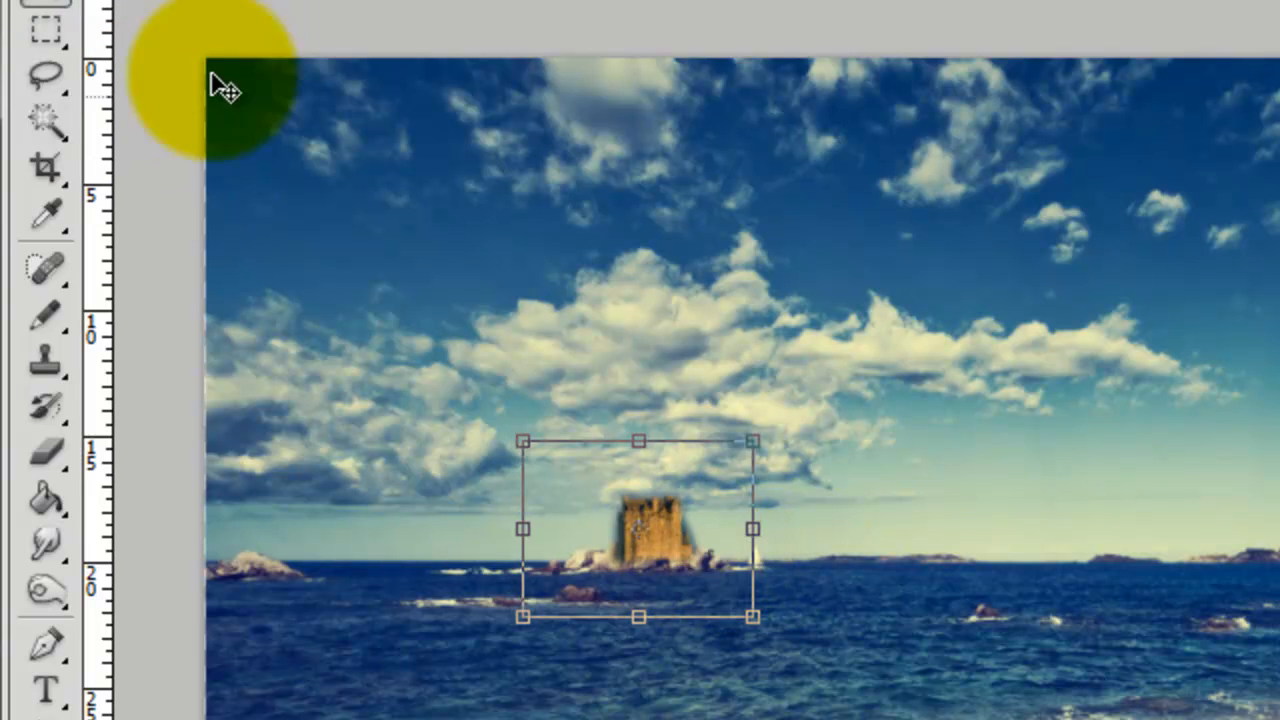
Step: Reduce the Eraser size to 29 px with 0% hardness and clean up the halo along the castle's right edge
{"action": "left_click", "coordinate": [45, 453]}
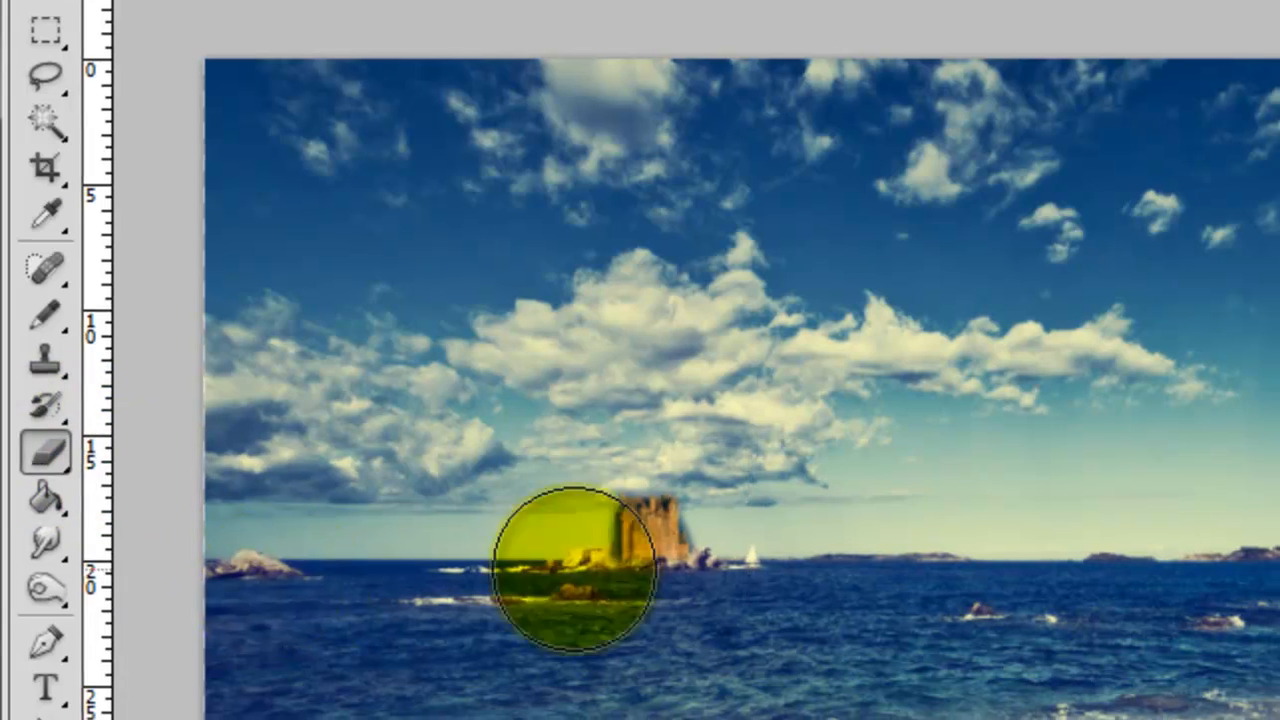
{"action": "scroll", "coordinate": [650, 520], "scroll_direction": "up", "scroll_amount": 6}
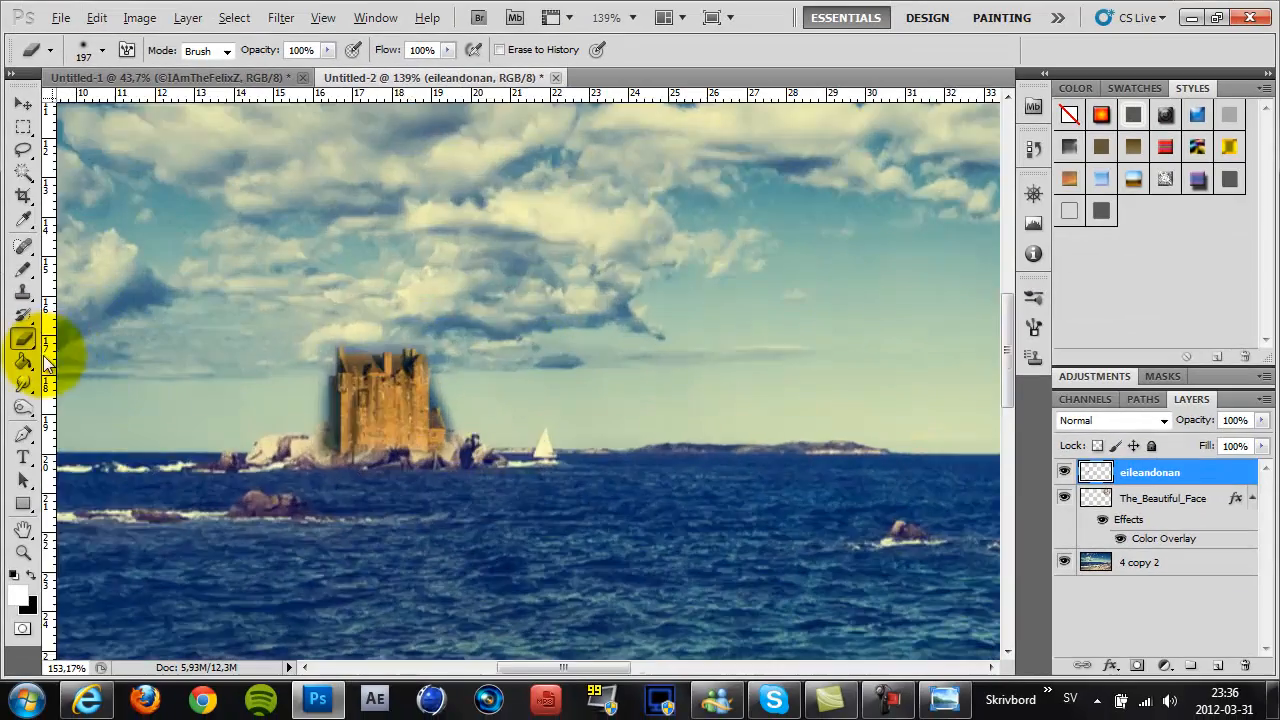
{"action": "scroll", "coordinate": [394, 451], "scroll_direction": "up", "scroll_amount": 2}
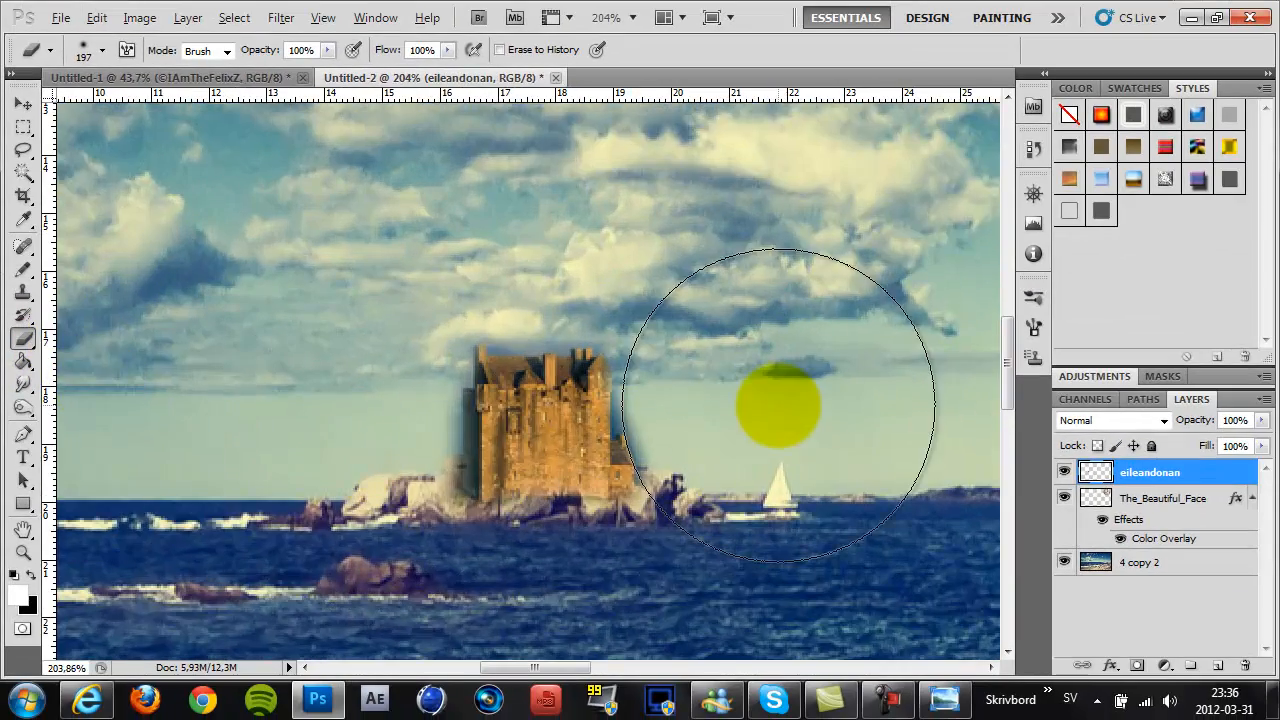
{"action": "scroll", "coordinate": [777, 394], "scroll_direction": "up", "scroll_amount": 3}
{"action": "right_click", "coordinate": [678, 296]}
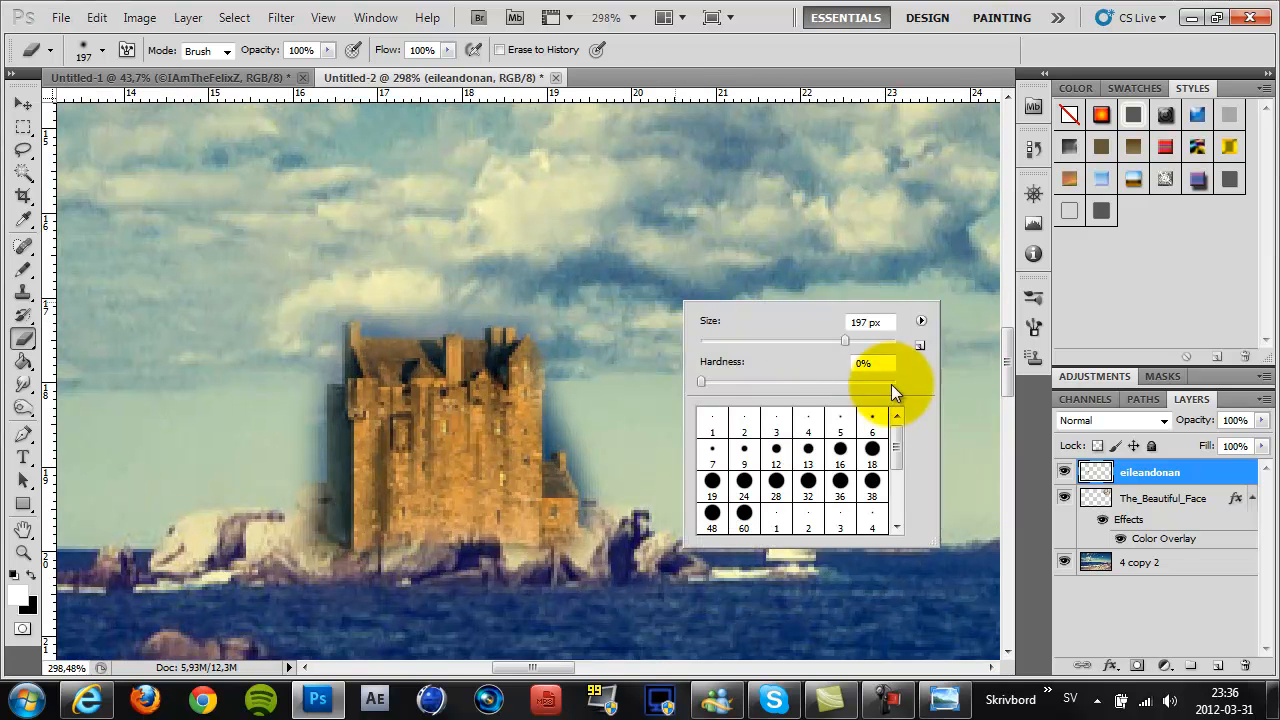
{"action": "left_click_drag", "start_coordinate": [833, 340], "coordinate": [735, 346]}
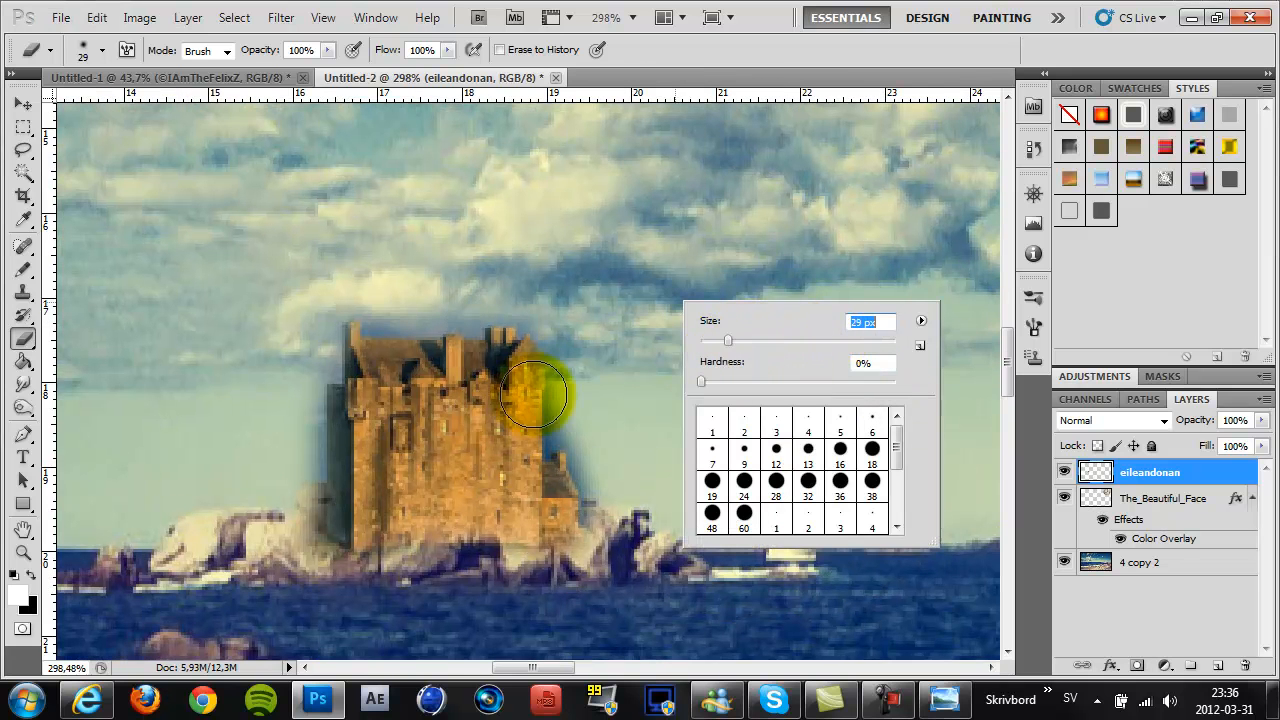
{"action": "left_click", "coordinate": [588, 412]}
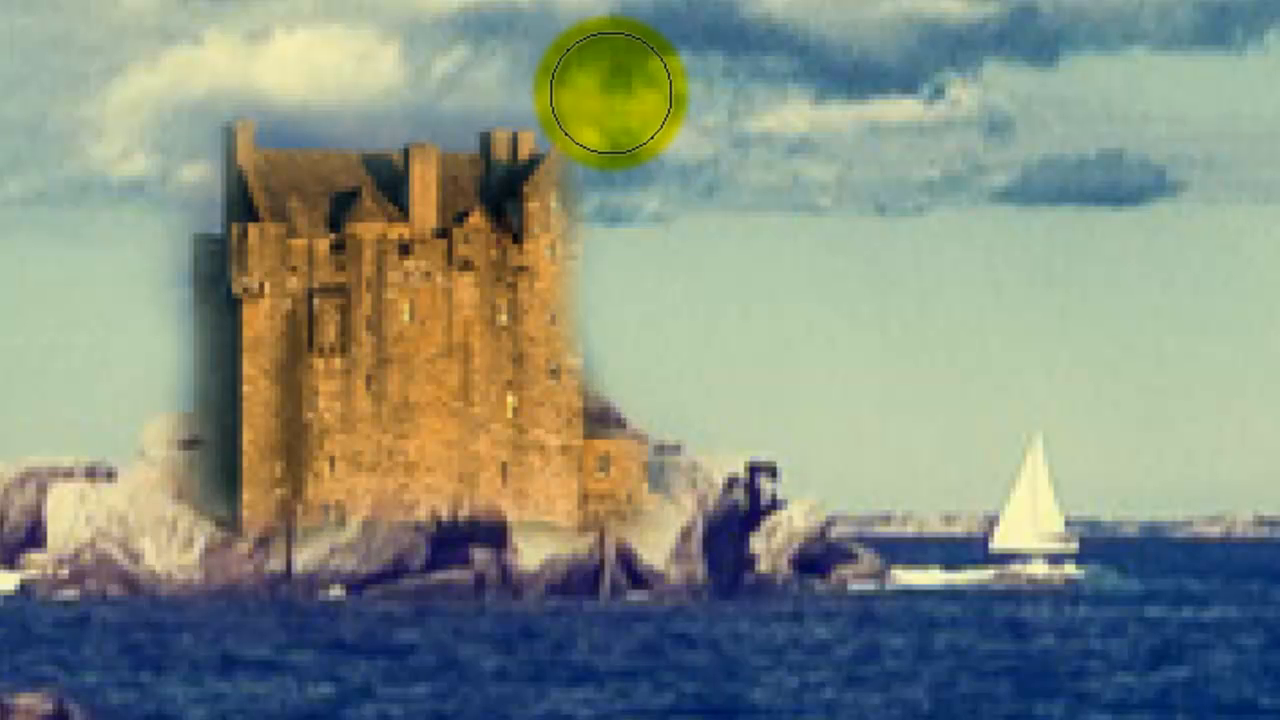
Step: Lift the castle off the islet to check its base, and set it back down on top of the rocks
{"action": "left_click_drag", "start_coordinate": [468, 300], "coordinate": [545, 188]}
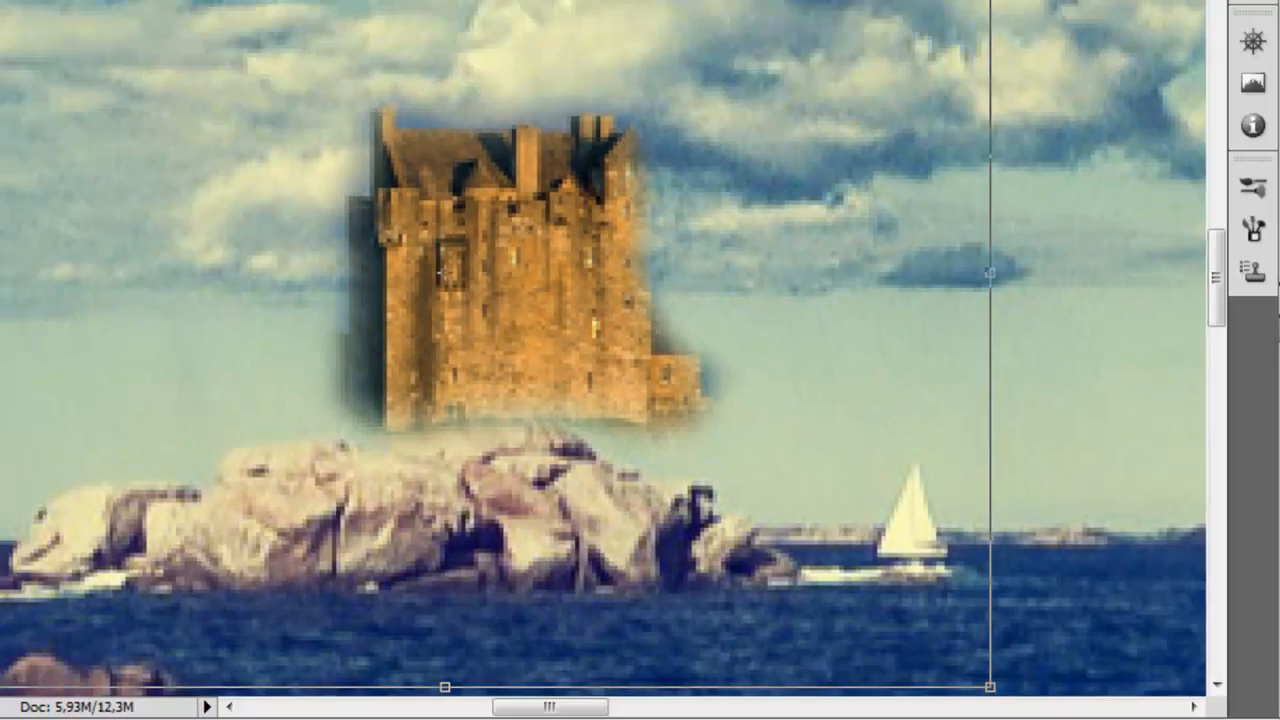
{"action": "left_click", "coordinate": [23, 338]}
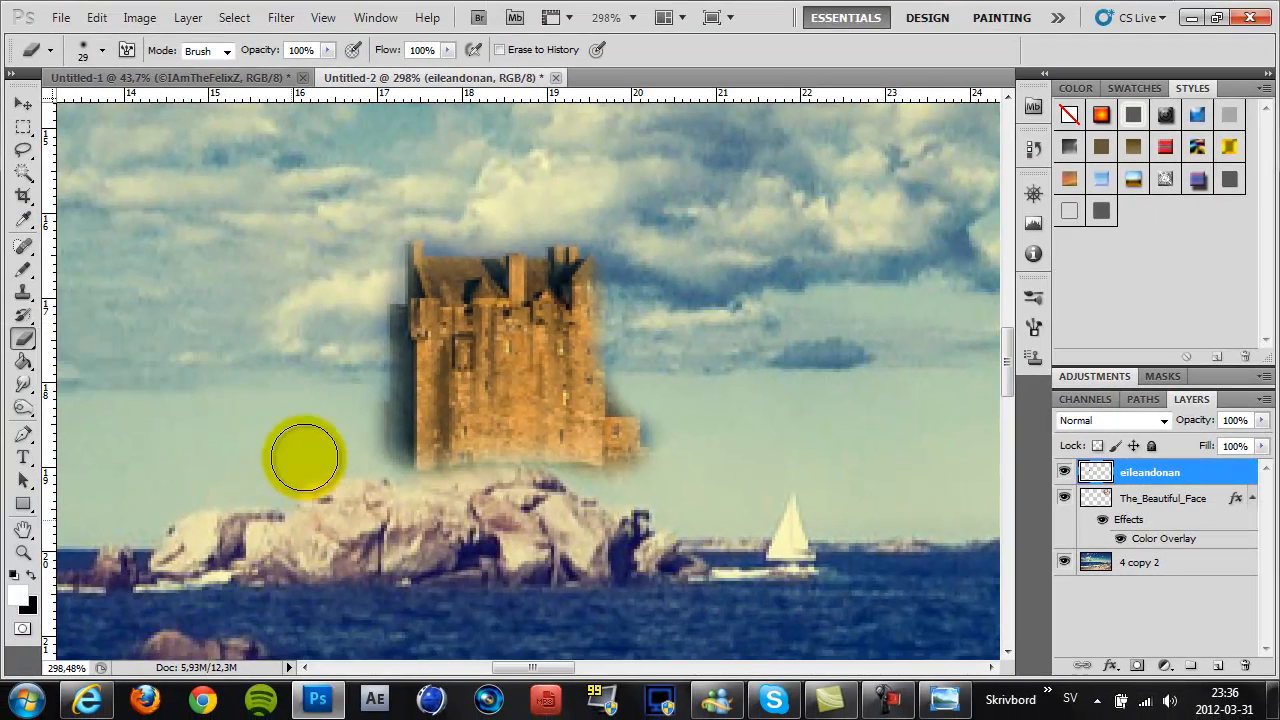
{"action": "left_click", "coordinate": [23, 106]}
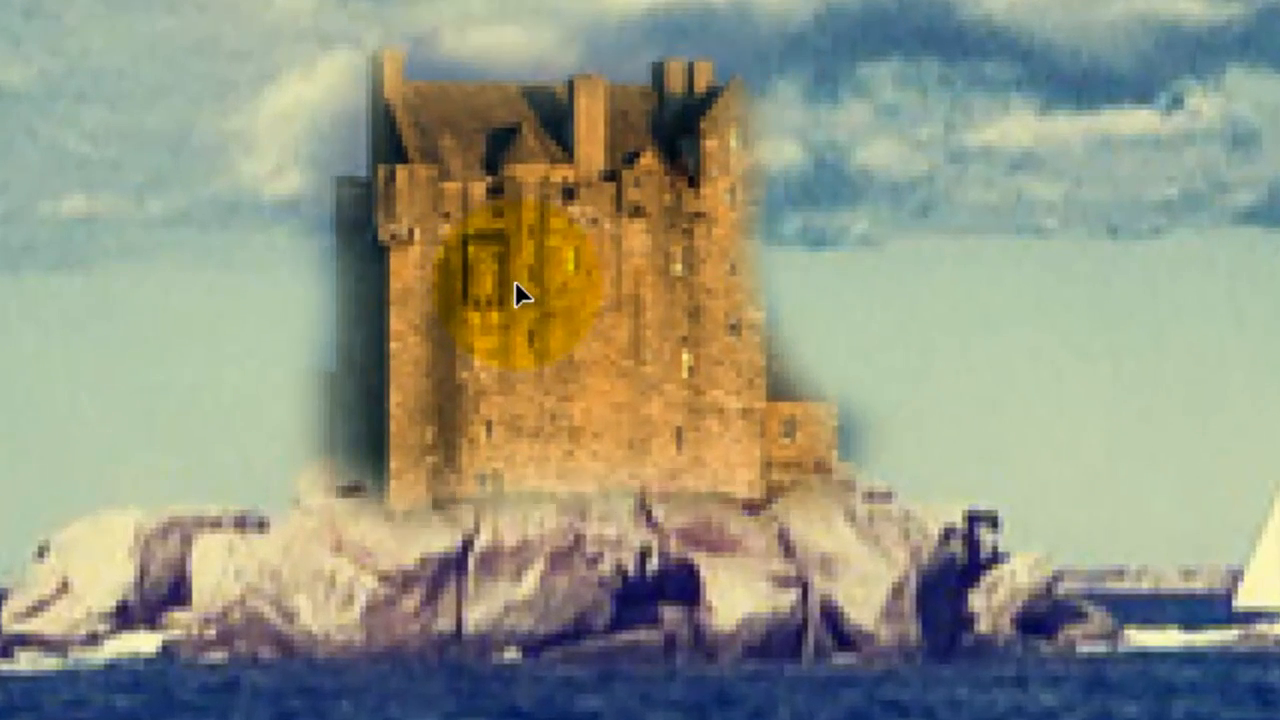
{"action": "left_click_drag", "start_coordinate": [515, 281], "coordinate": [502, 289]}
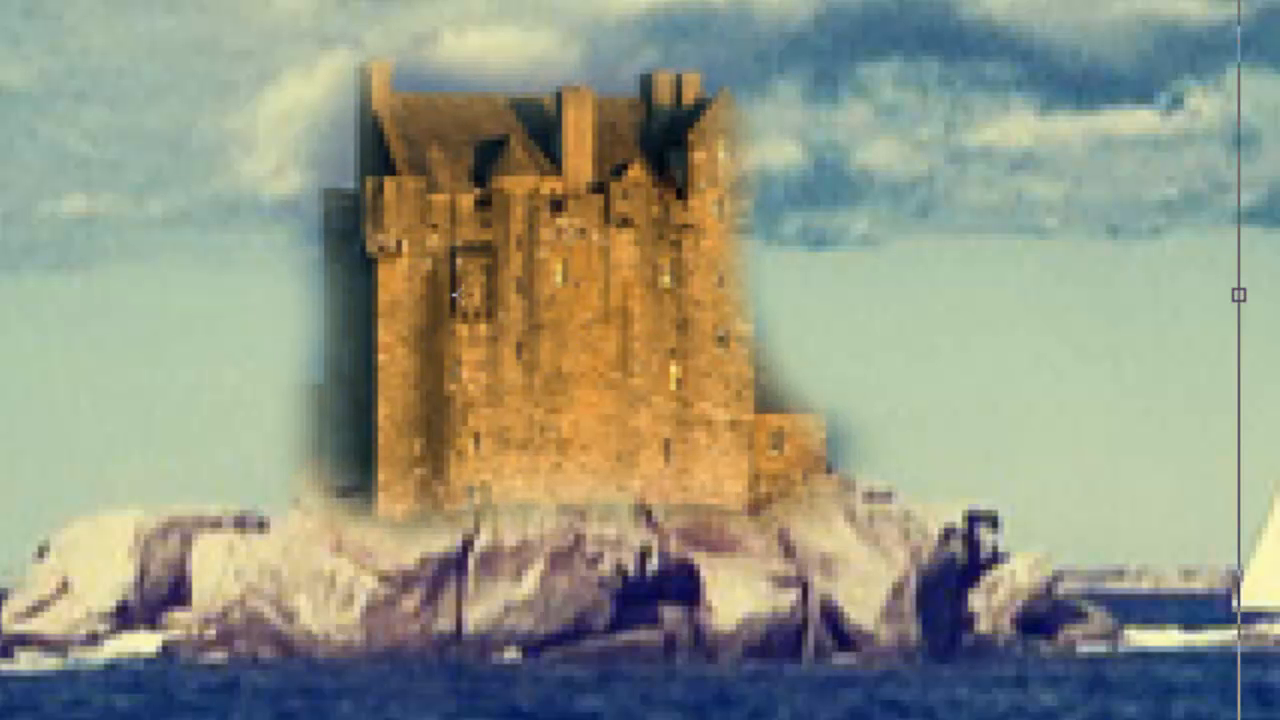
Step: Erase along the castle's left edge to soften the remaining dark halo
{"action": "key", "text": "e"}
{"action": "mouse_move", "coordinate": [8, 327]}
{"action": "left_mouse_down"}
{"action": "mouse_move", "coordinate": [119, 335]}
{"action": "mouse_move", "coordinate": [250, 443]}
{"action": "mouse_move", "coordinate": [227, 343]}
{"action": "left_mouse_up"}
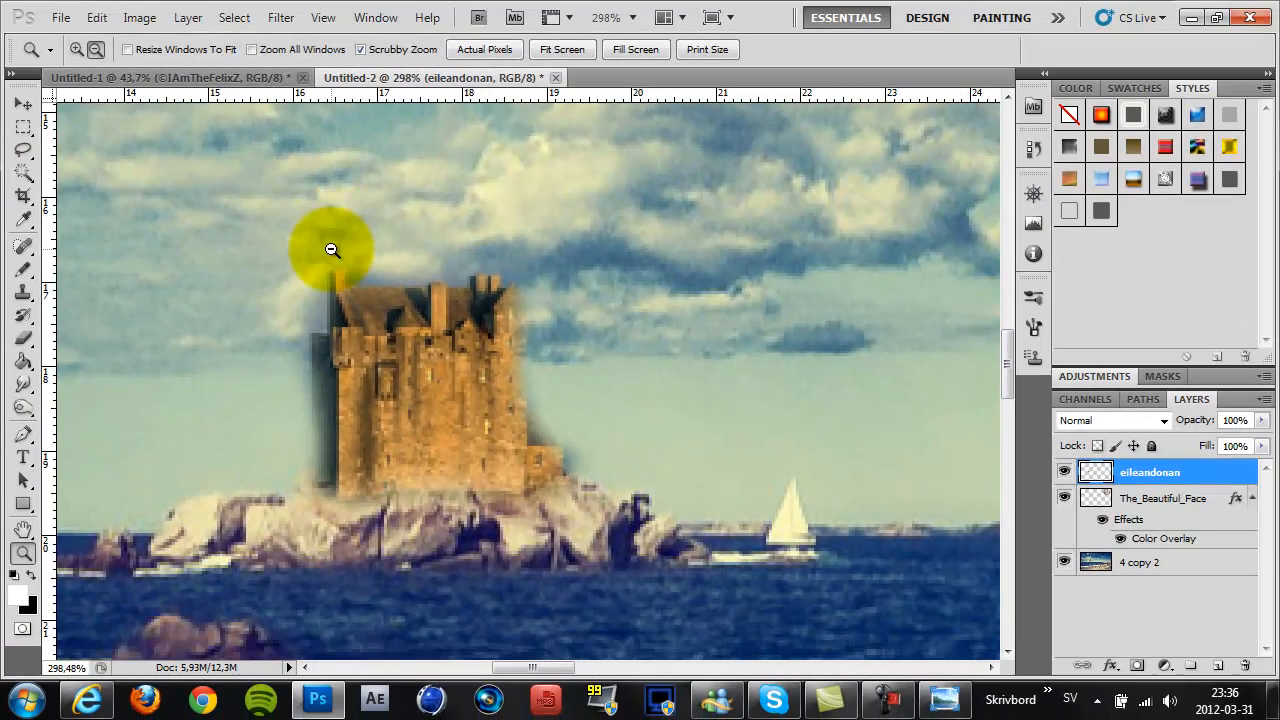
{"action": "left_click", "coordinate": [22, 103]}
{"action": "key", "text": "ctrl+0"}
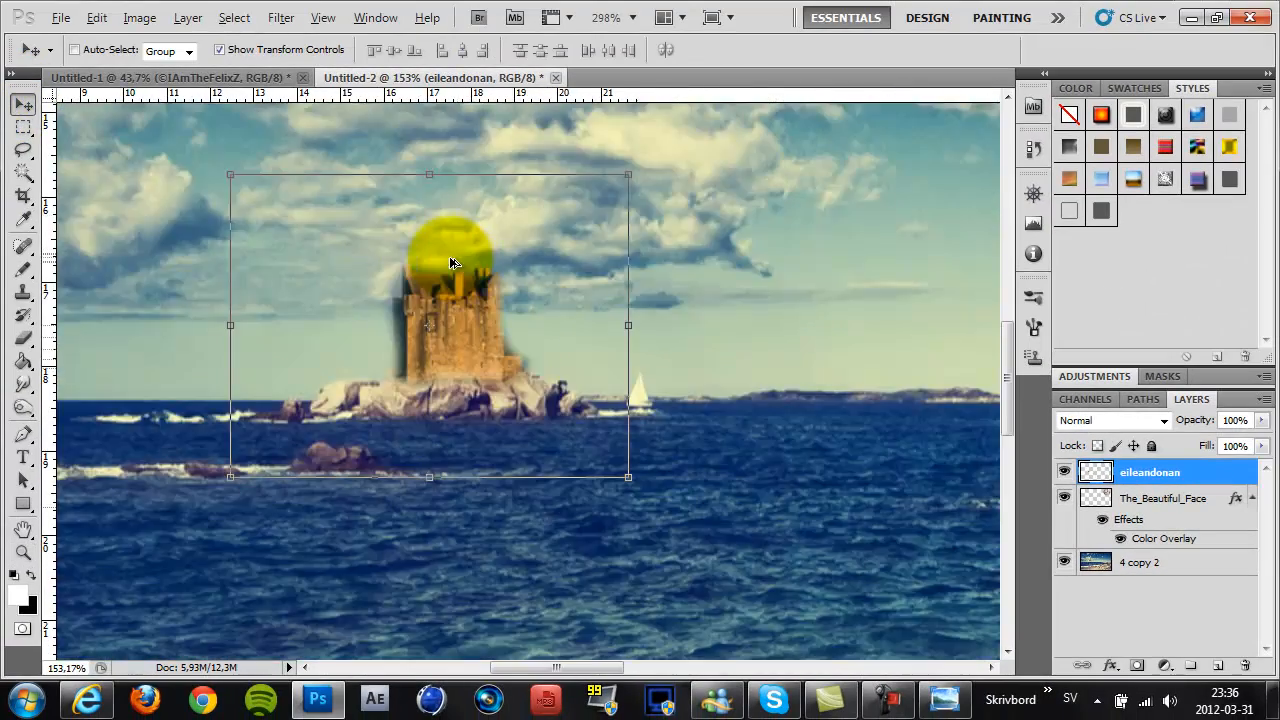
{"action": "key", "text": "ctrl+0"}
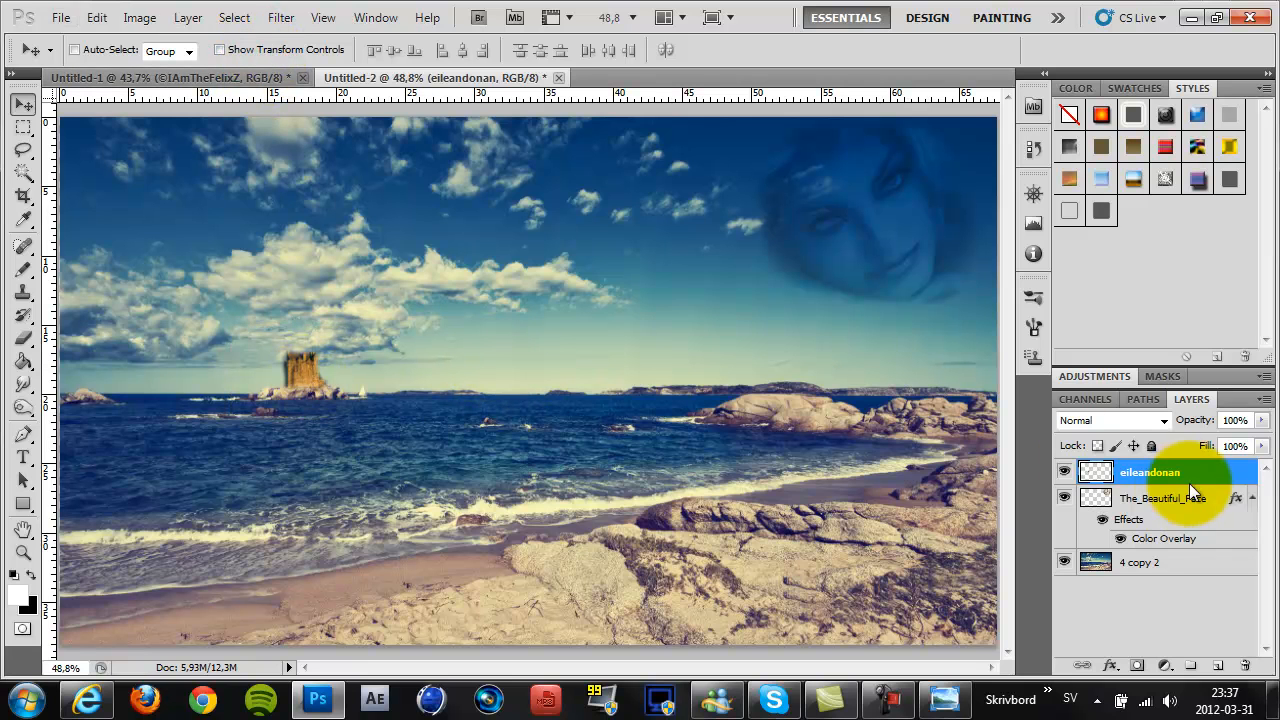
Step: Brighten the castle layer with Curves, raising a shadow point to about input 47, output 83
{"action": "left_click", "coordinate": [129, 19]}
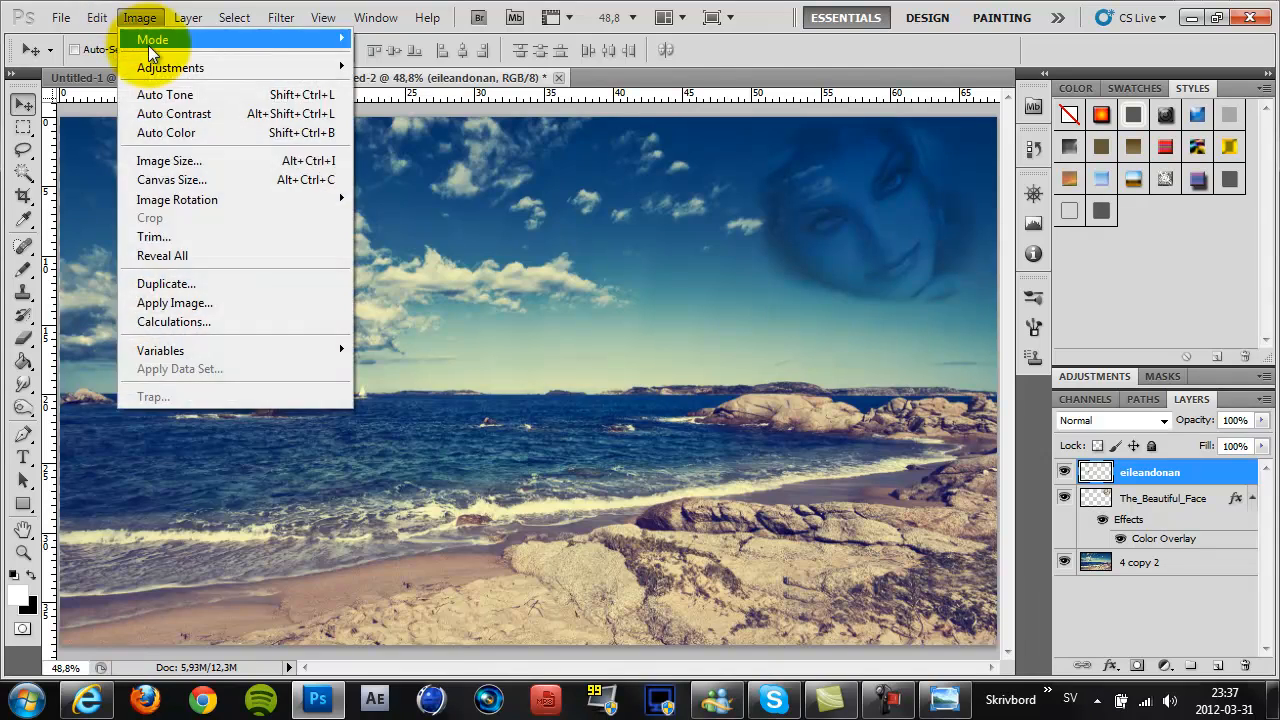
{"action": "mouse_move", "coordinate": [192, 72]}
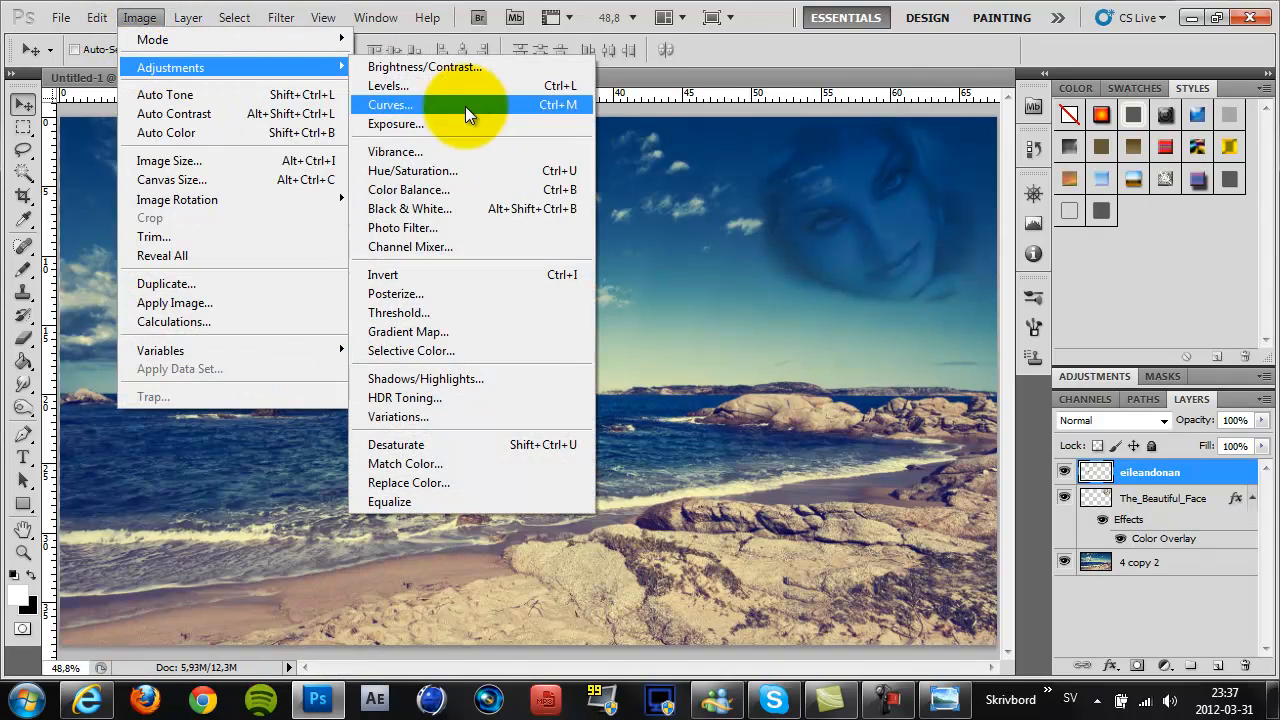
{"action": "left_click", "coordinate": [390, 105]}
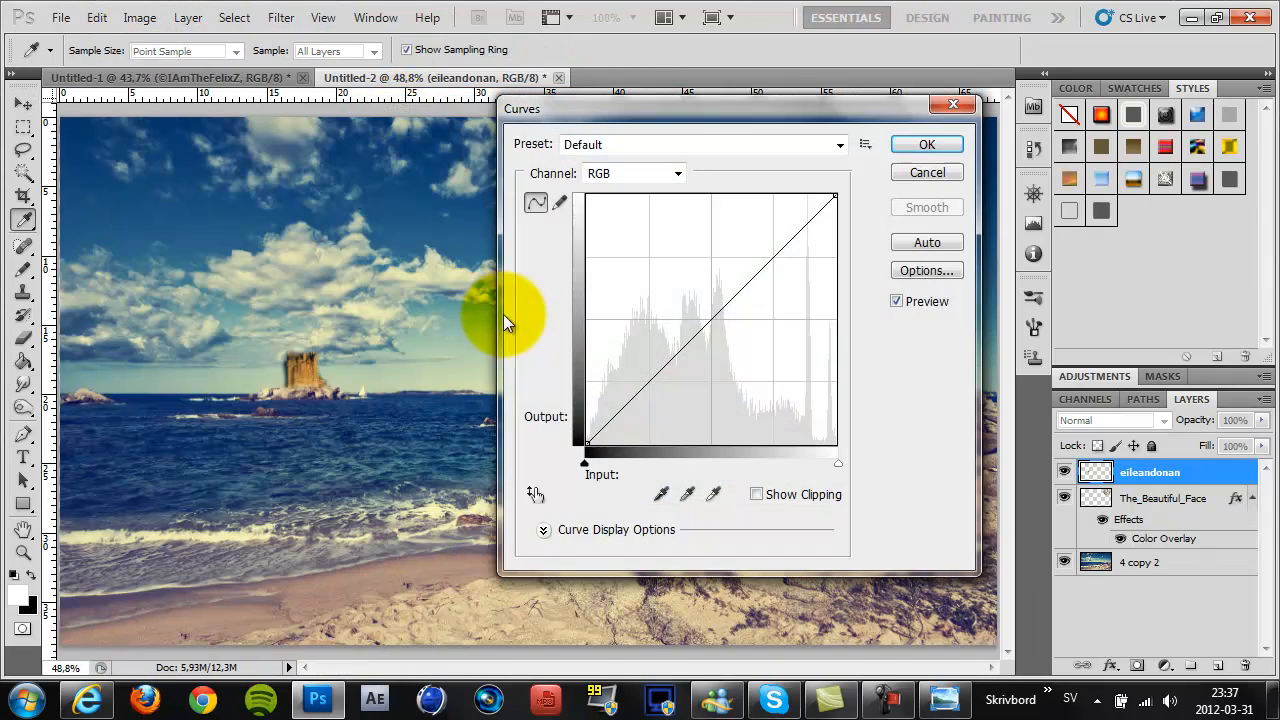
{"action": "mouse_move", "coordinate": [666, 369]}
{"action": "left_mouse_down"}
{"action": "mouse_move", "coordinate": [668, 397]}
{"action": "mouse_move", "coordinate": [630, 362]}
{"action": "mouse_move", "coordinate": [642, 367]}
{"action": "left_mouse_up"}
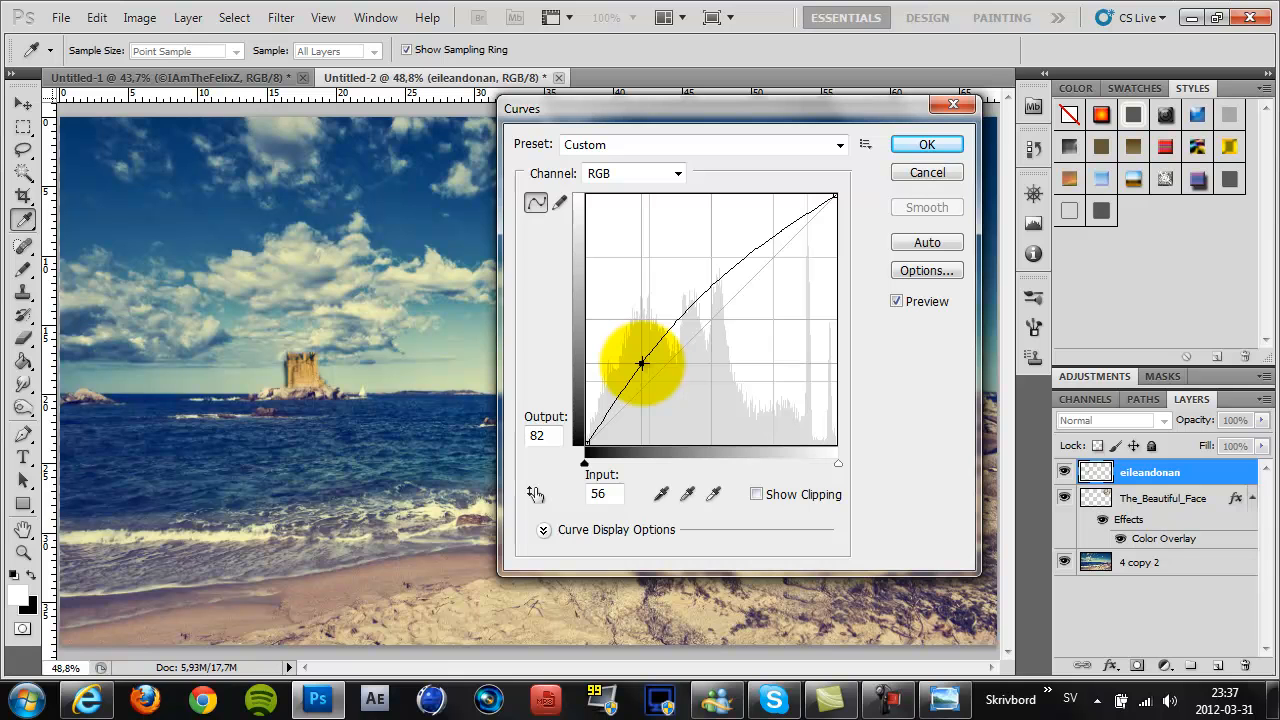
{"action": "left_click_drag", "start_coordinate": [645, 358], "coordinate": [637, 351]}
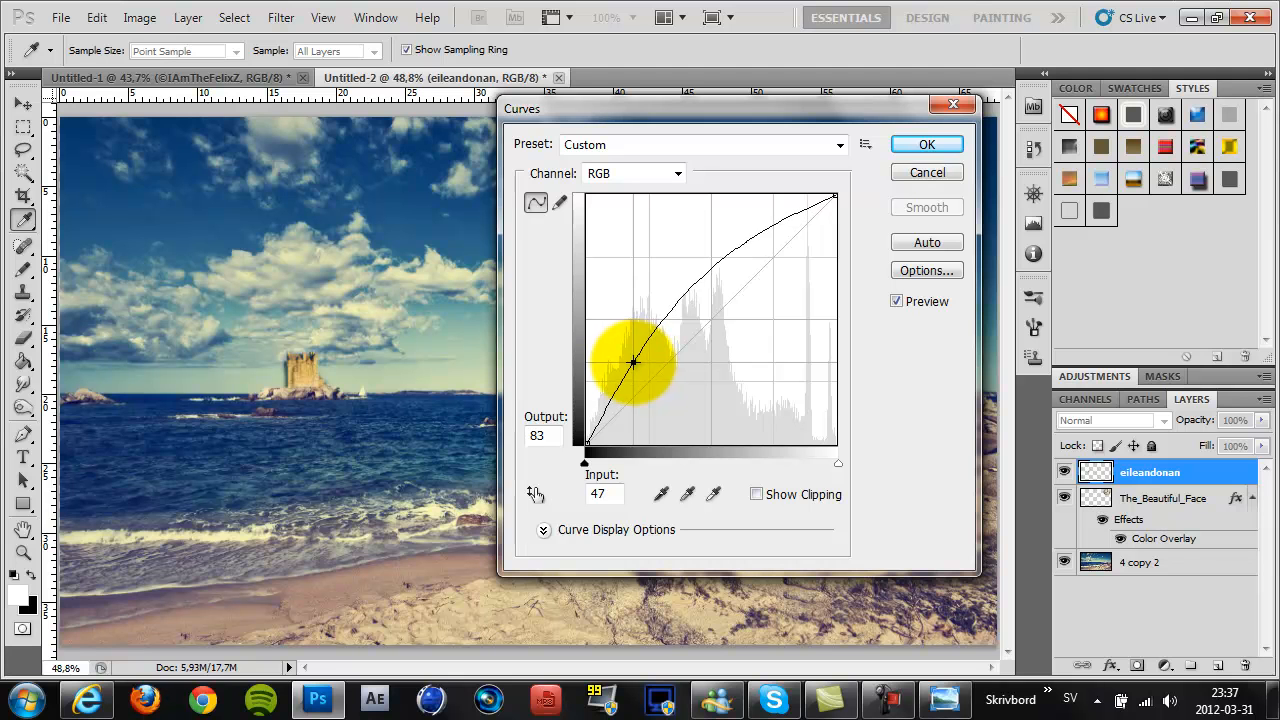
{"action": "left_click", "coordinate": [940, 148]}
{"action": "key", "text": "v"}
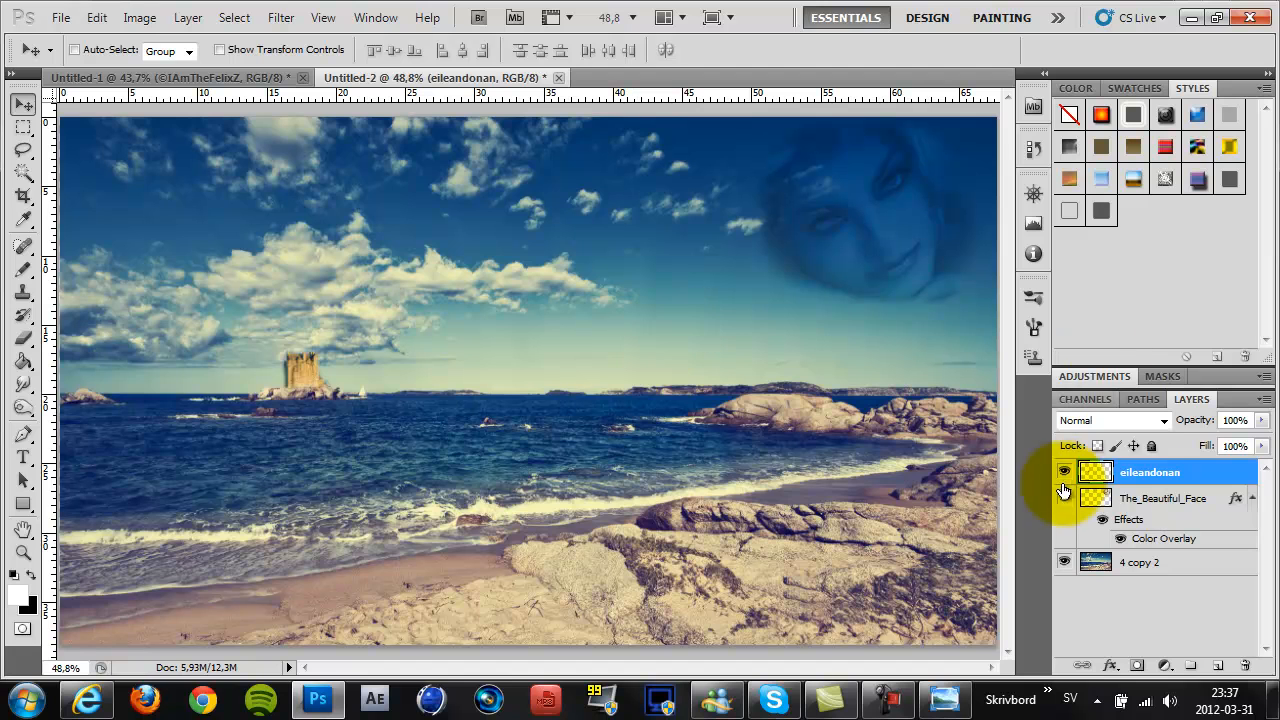
Step: Merge the castle, face and beach layers into one, and compare the result with the Untitled-1 document
{"action": "left_click", "coordinate": [1165, 566], "text": "shift"}
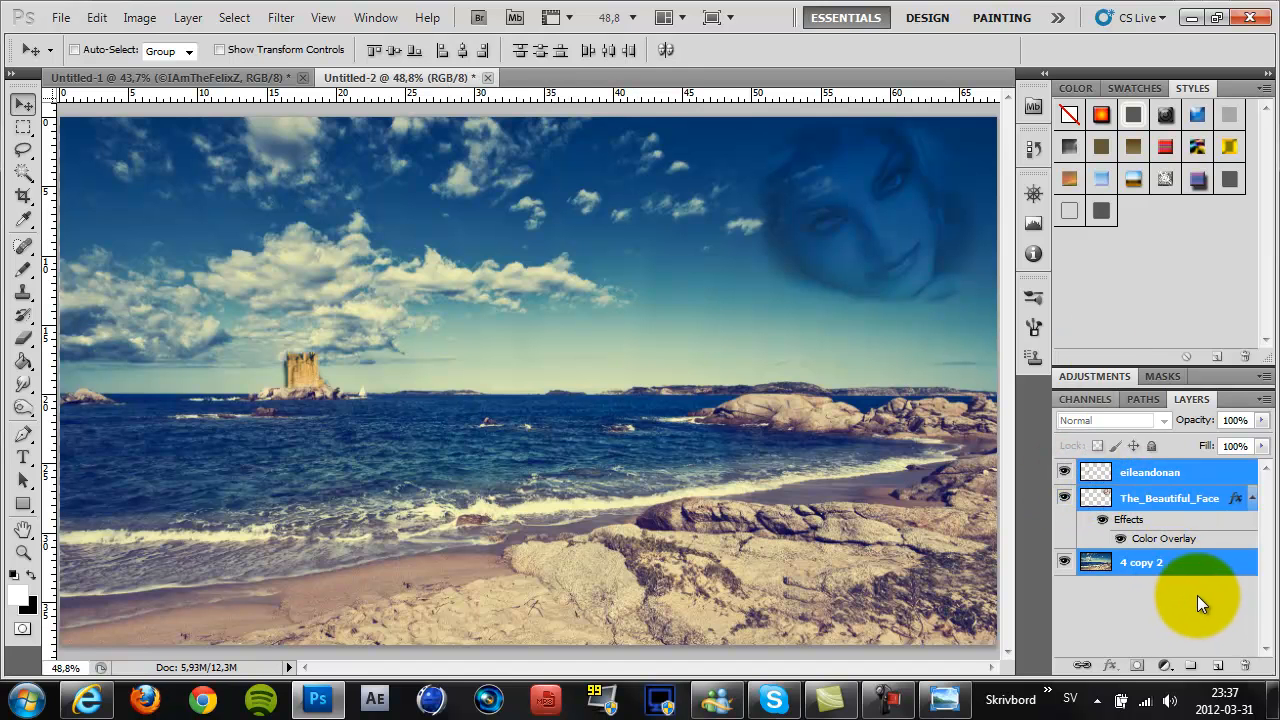
{"action": "key", "text": "ctrl+e"}
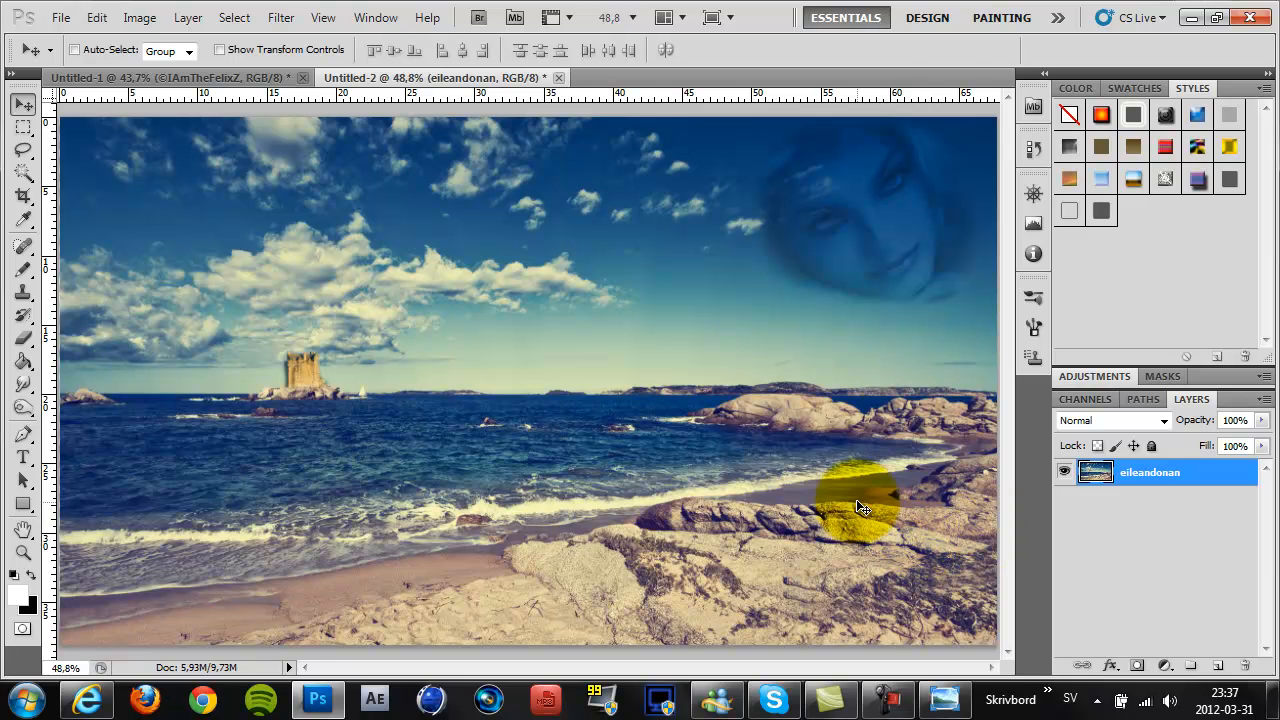
{"action": "left_click", "coordinate": [217, 78]}
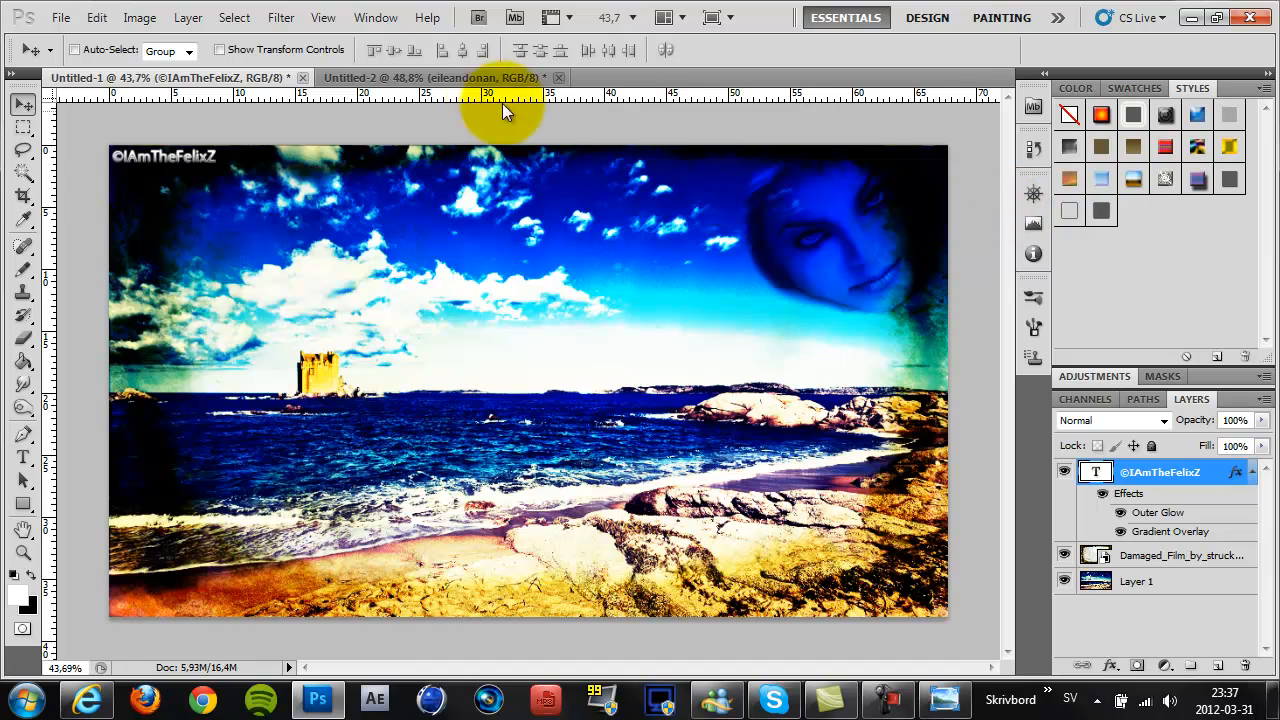
{"action": "left_click", "coordinate": [354, 76]}
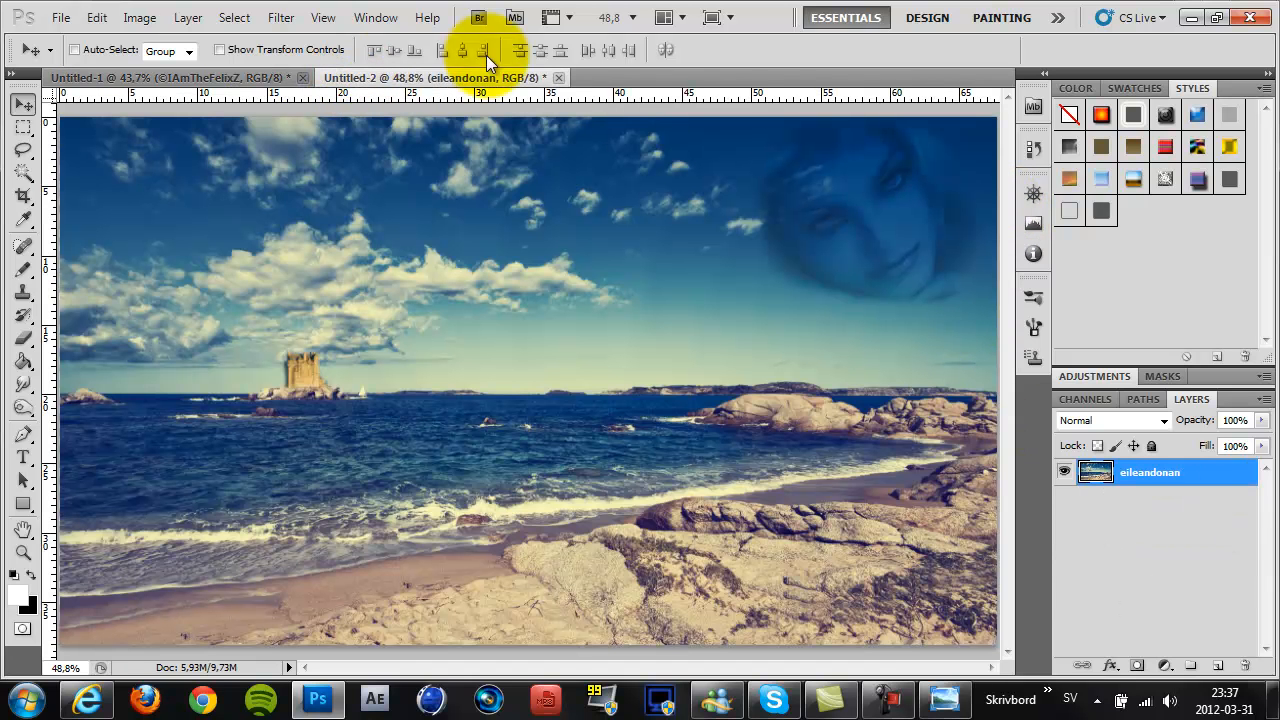
Step: Boost the merged layer's contrast with Curves, pulling down the darker tones and lifting the highlights
{"action": "left_click", "coordinate": [155, 20]}
{"action": "mouse_move", "coordinate": [180, 68]}
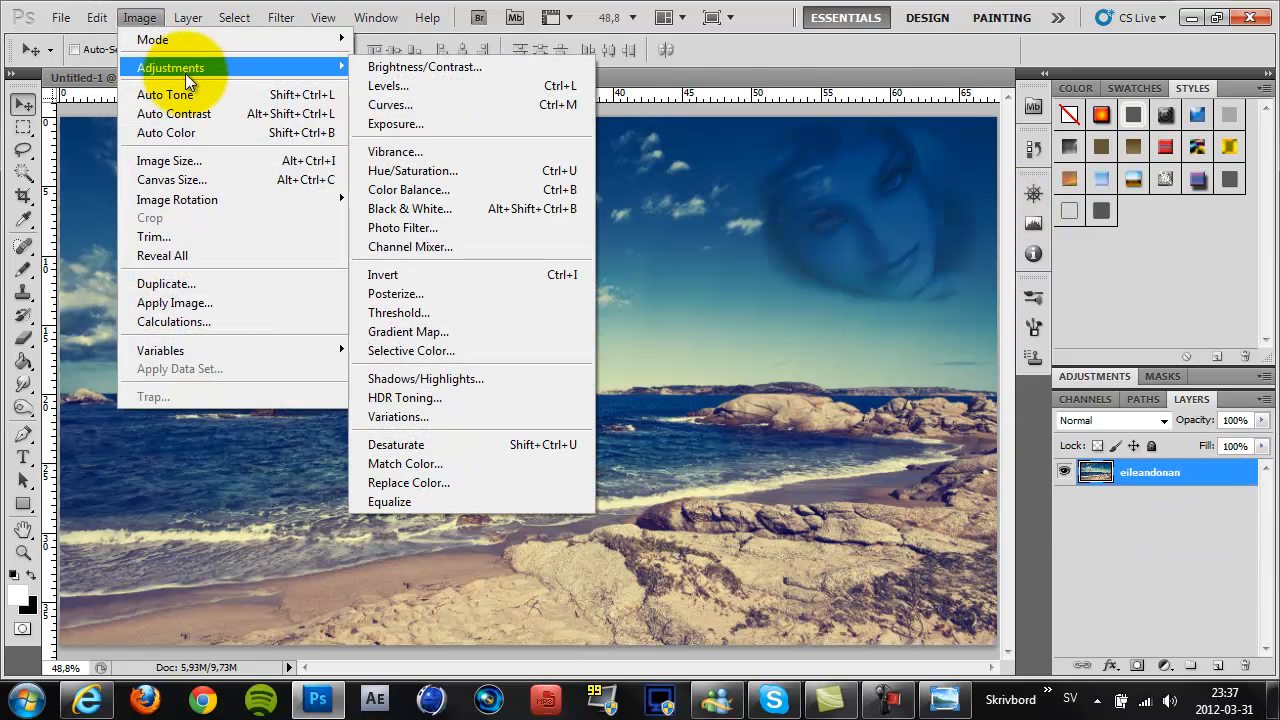
{"action": "left_click", "coordinate": [448, 106]}
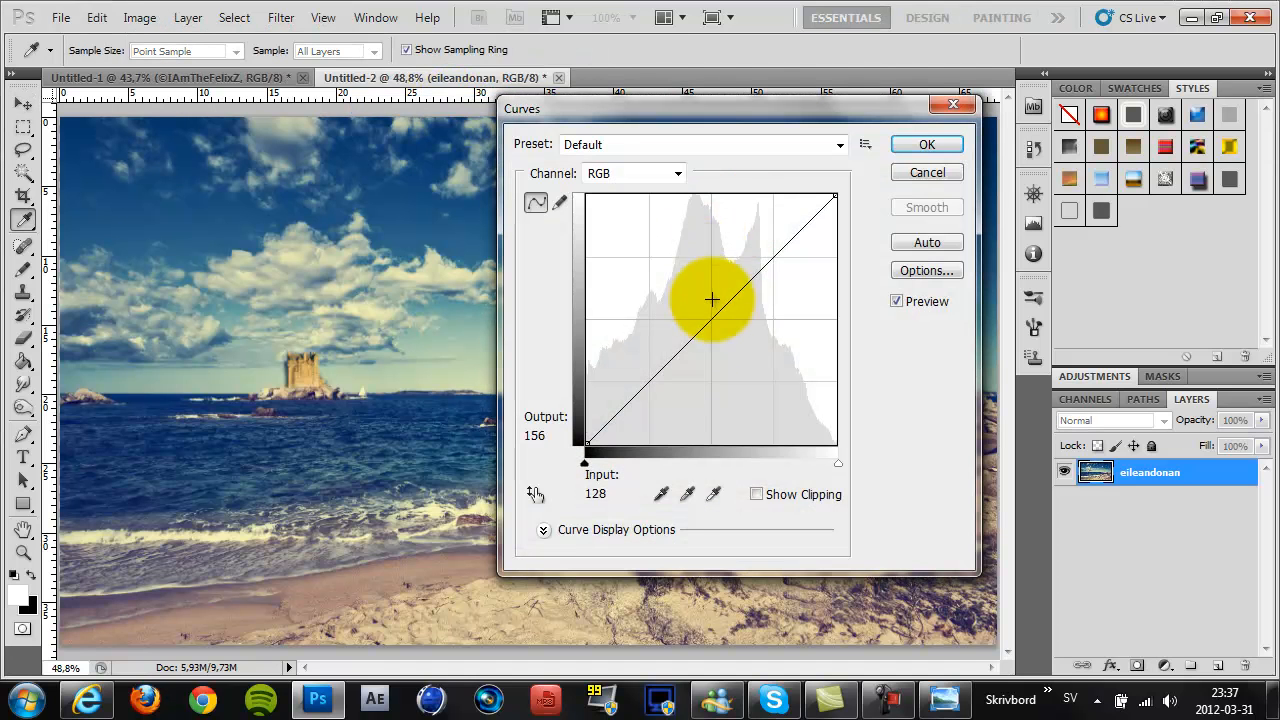
{"action": "left_click_drag", "start_coordinate": [710, 328], "coordinate": [701, 386]}
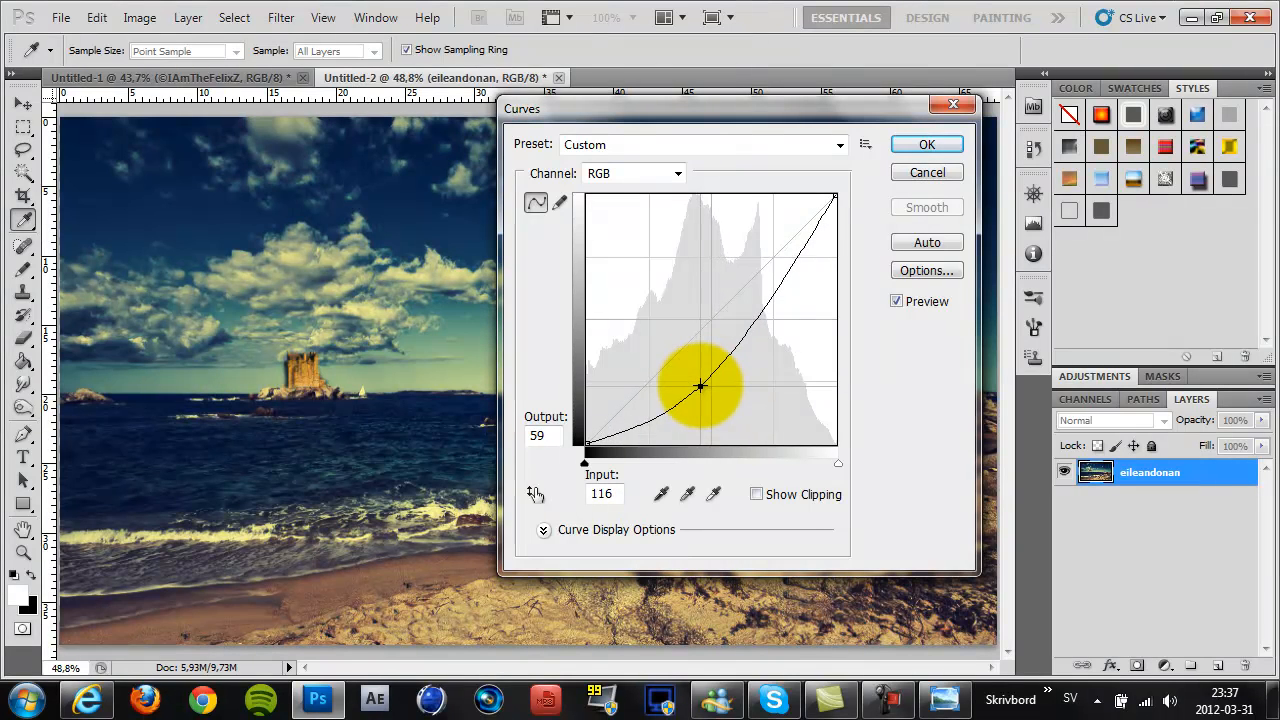
{"action": "left_click", "coordinate": [721, 391]}
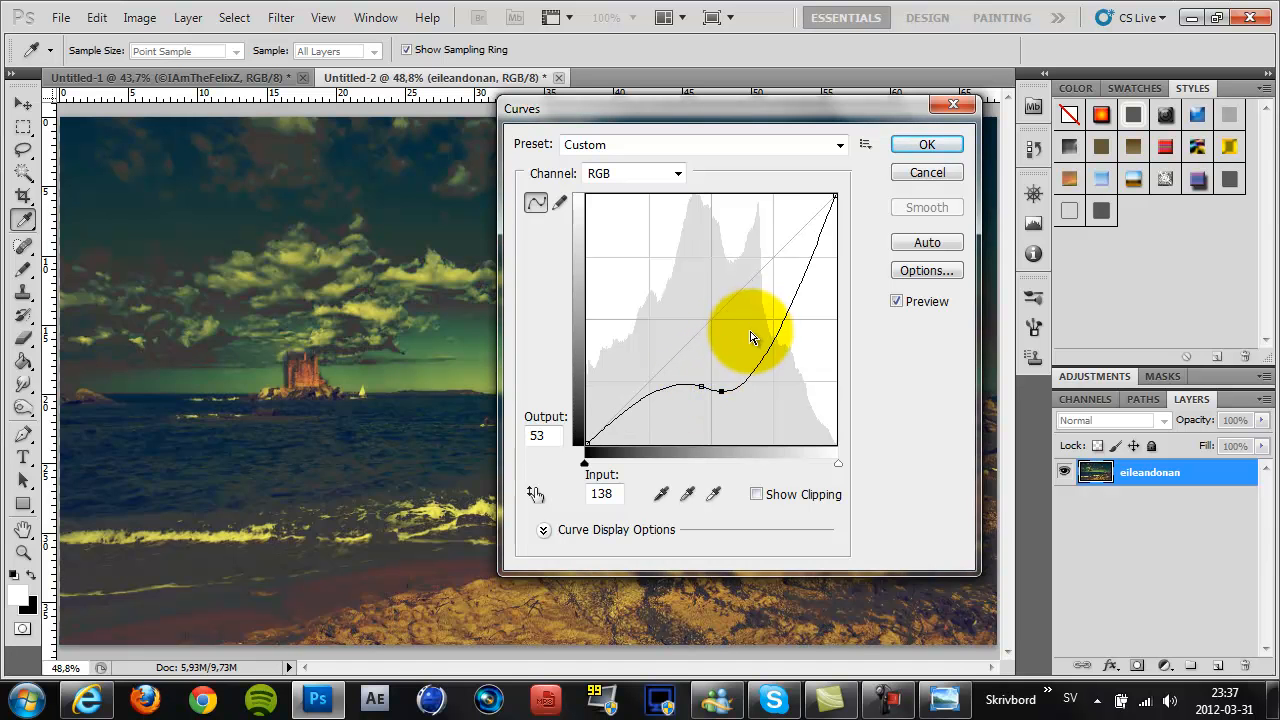
{"action": "key", "text": "Delete"}
{"action": "left_click_drag", "start_coordinate": [765, 285], "coordinate": [738, 289]}
{"action": "left_click", "coordinate": [928, 174]}
{"action": "left_click", "coordinate": [930, 145]}
{"action": "key", "text": "v"}
{"action": "left_click", "coordinate": [800, 535]}
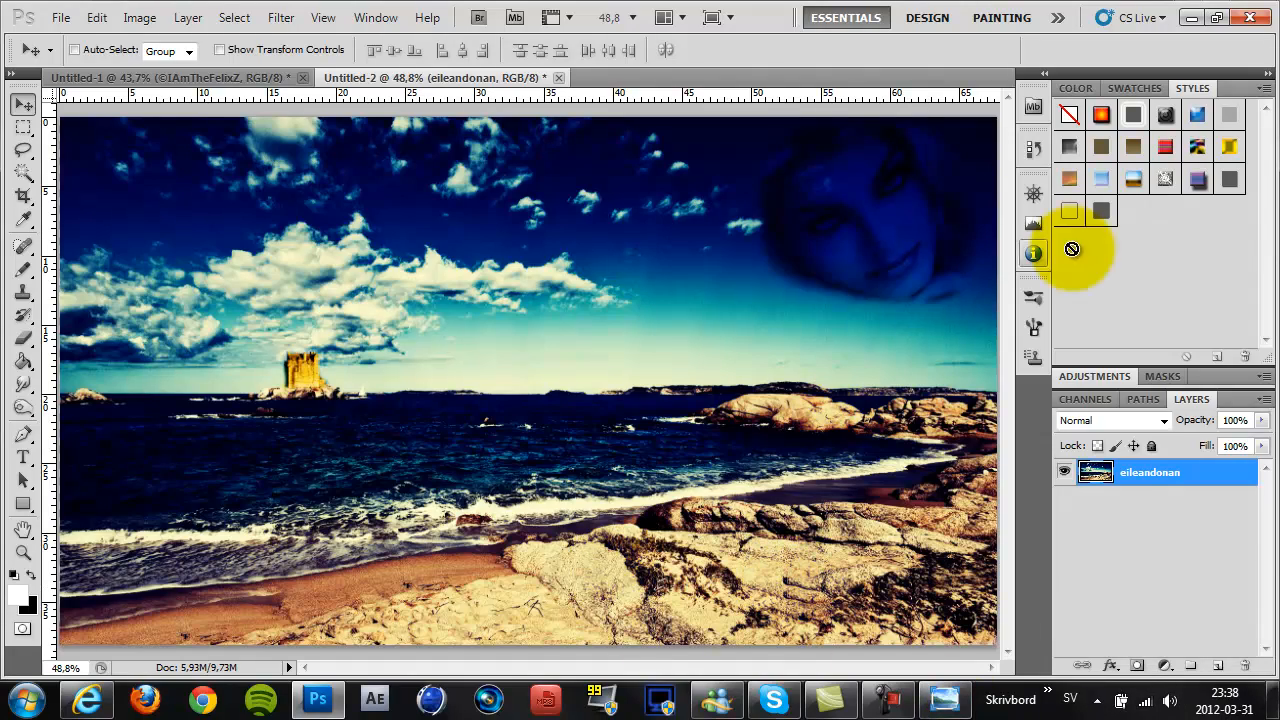
Step: Place the Damaged_Film_by_struckdumb image into Untitled-2 and move it toward the middle of the canvas
{"action": "left_click", "coordinate": [943, 700]}
{"action": "left_click", "coordinate": [1255, 12]}
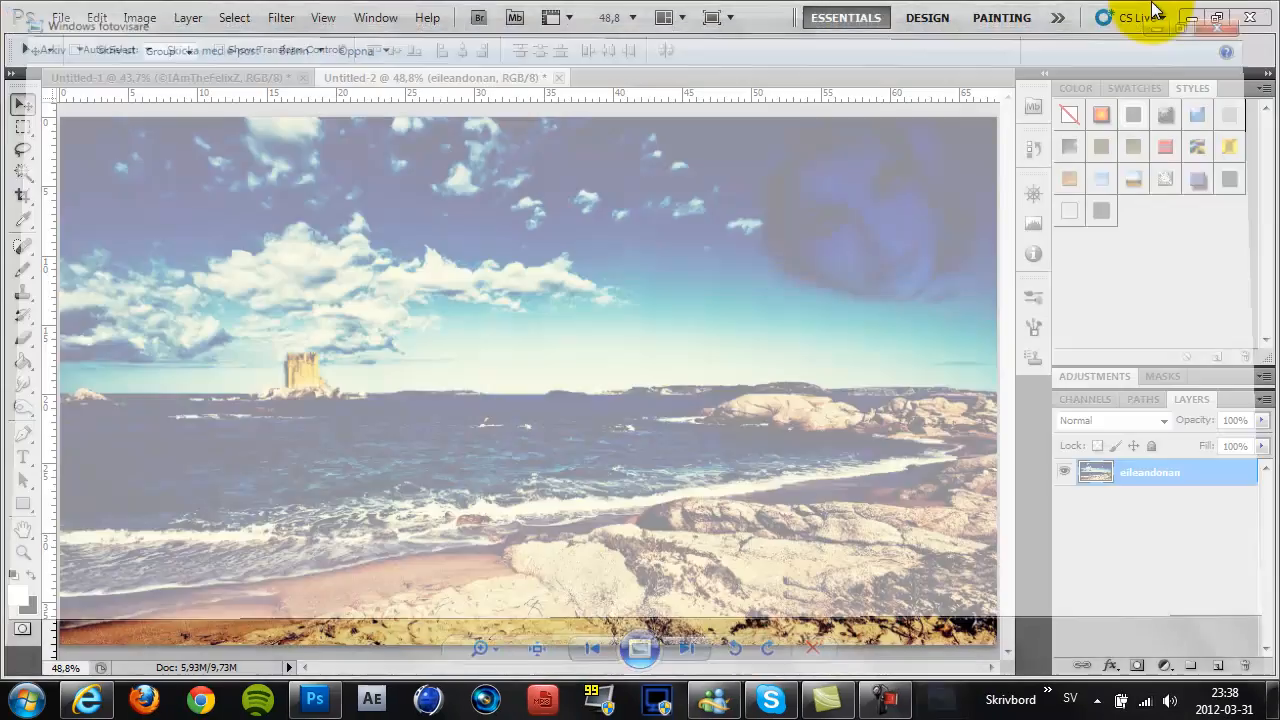
{"action": "double_click", "coordinate": [748, 19]}
{"action": "left_click_drag", "start_coordinate": [357, 28], "coordinate": [800, 395]}
{"action": "left_click", "coordinate": [1249, 38]}
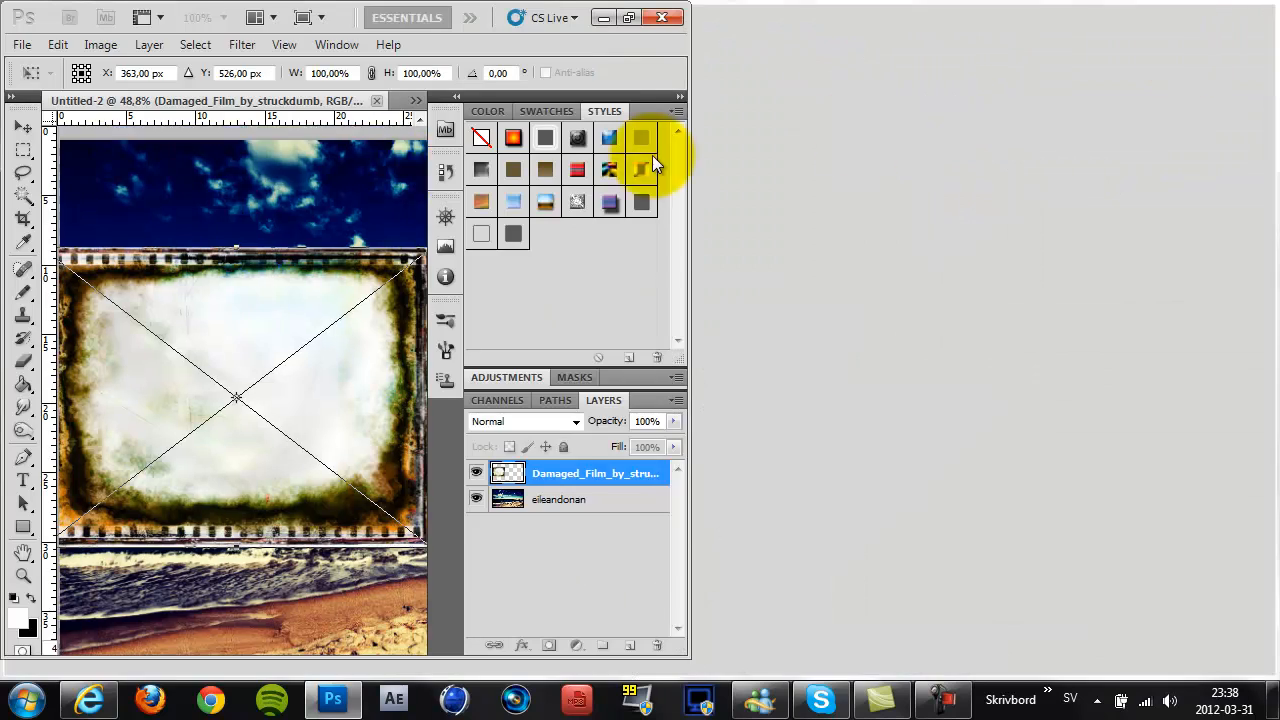
{"action": "left_click_drag", "start_coordinate": [312, 312], "coordinate": [519, 323]}
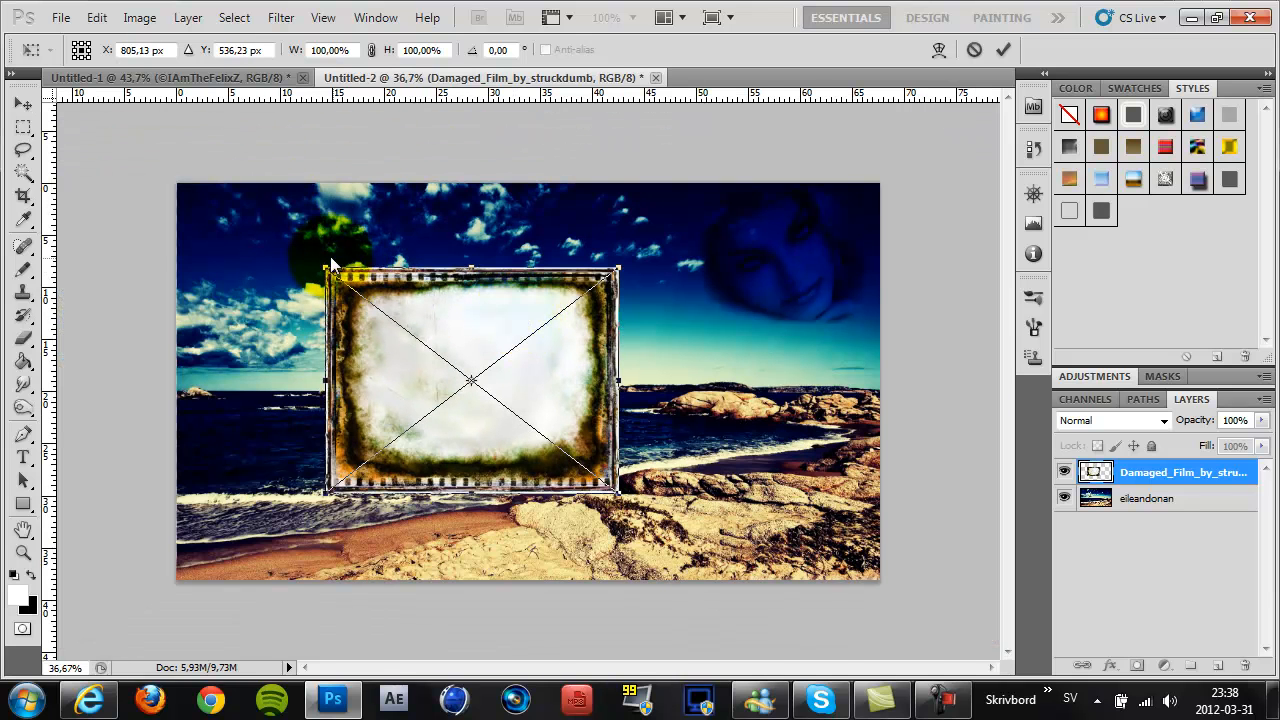
Step: Enlarge the damaged film frame from its corners to about 246% width and 194% height to cover the canvas
{"action": "left_click_drag", "start_coordinate": [326, 263], "coordinate": [177, 170]}
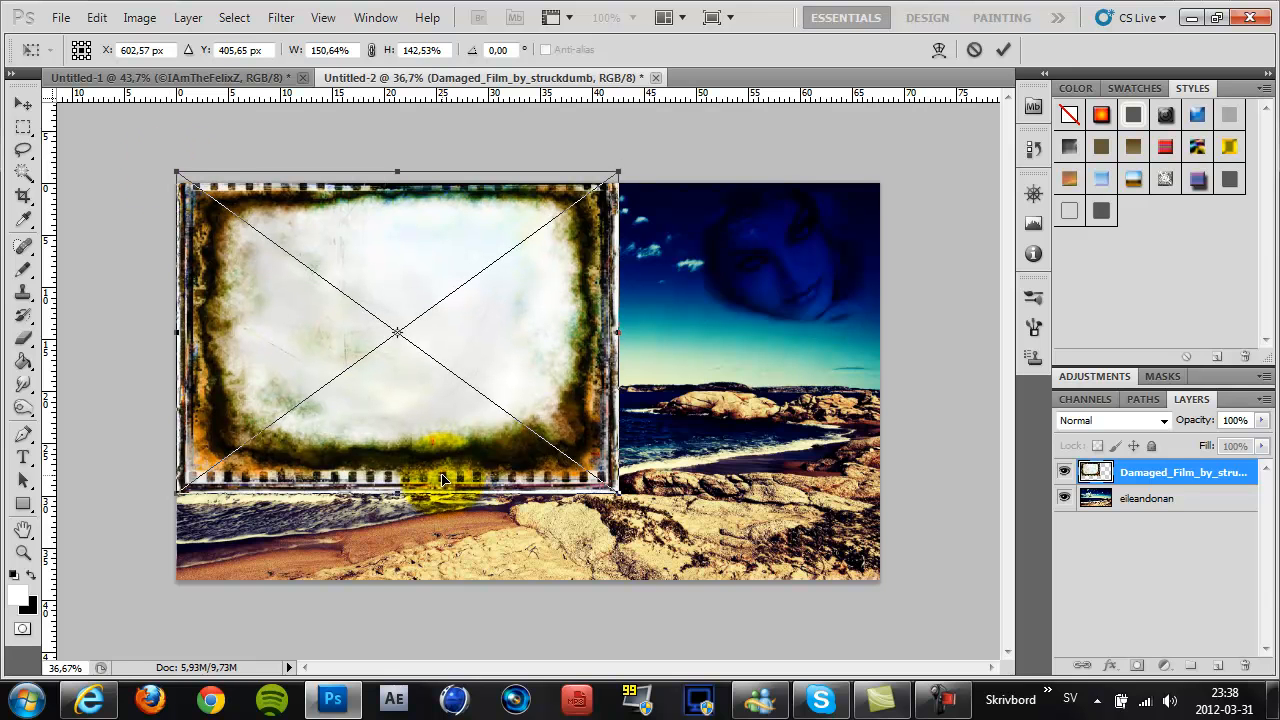
{"action": "left_click_drag", "start_coordinate": [619, 494], "coordinate": [903, 609]}
{"action": "left_click", "coordinate": [669, 383]}
{"action": "left_click", "coordinate": [537, 176]}
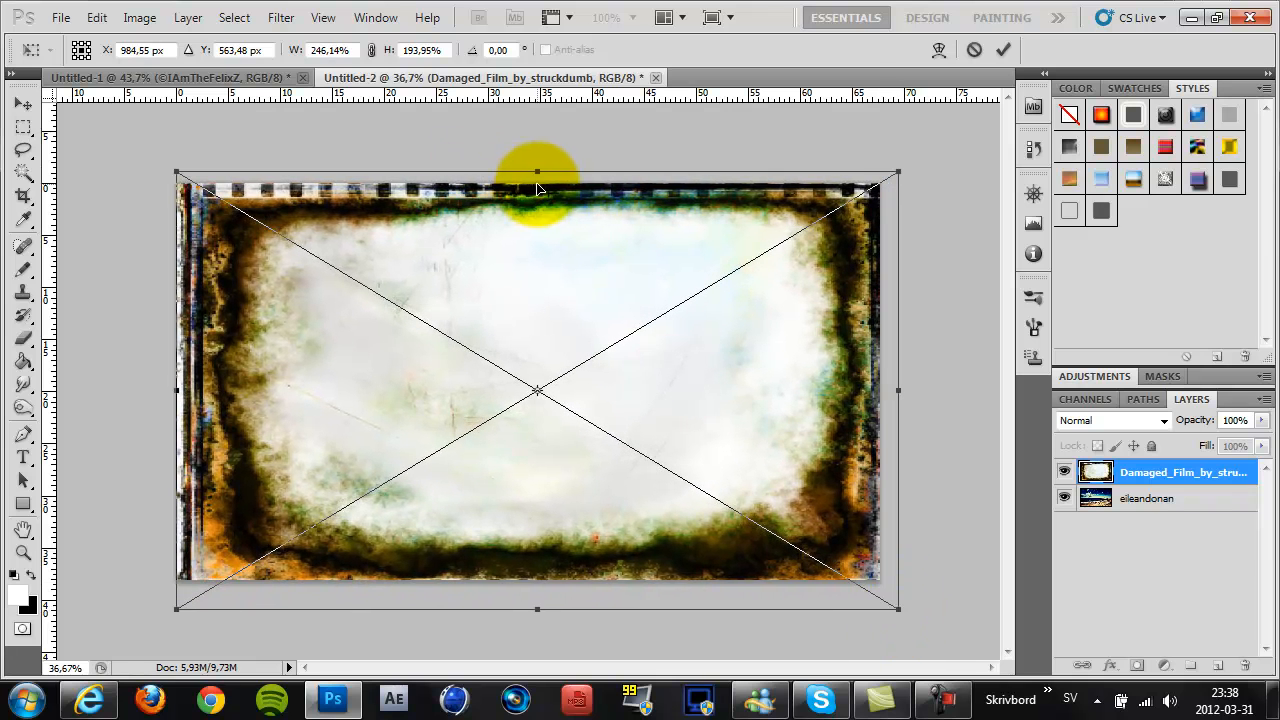
Step: Stretch the film frame's sides past the canvas edges to about 262% width and 216% height, and blend it in Overlay mode
{"action": "left_click_drag", "start_coordinate": [537, 172], "coordinate": [535, 157]}
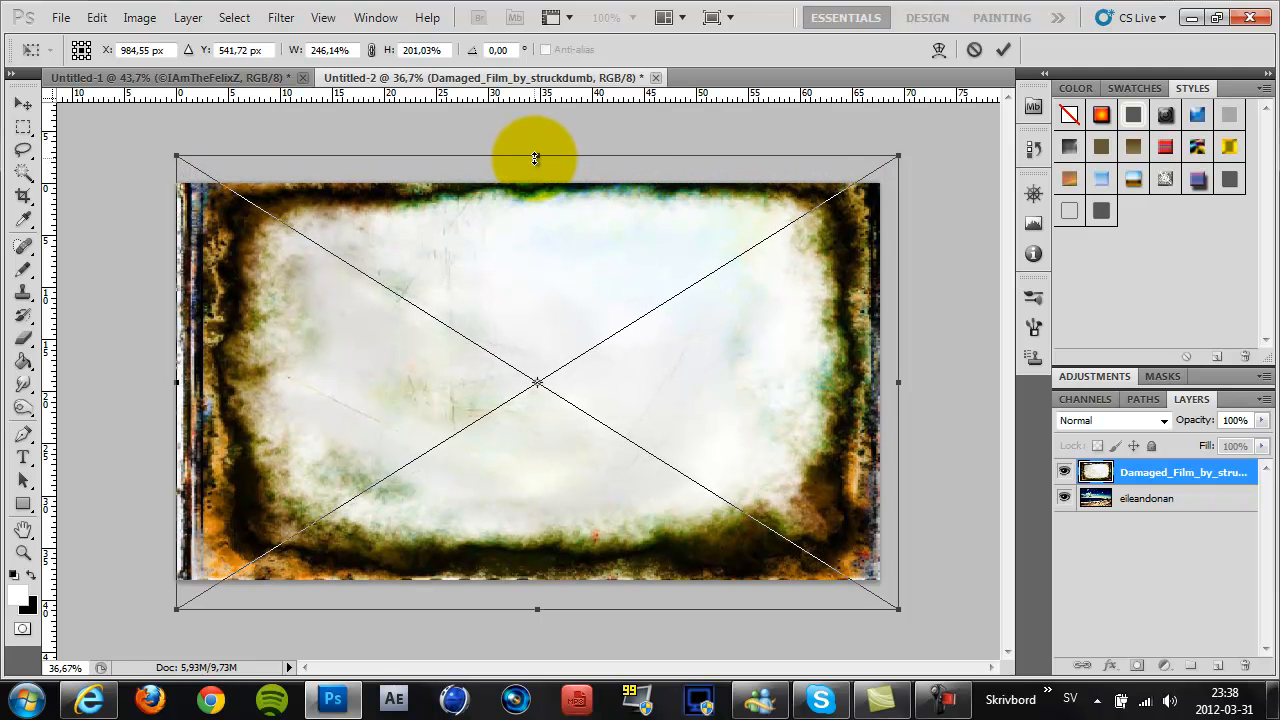
{"action": "left_click", "coordinate": [188, 337]}
{"action": "left_click_drag", "start_coordinate": [171, 381], "coordinate": [135, 376]}
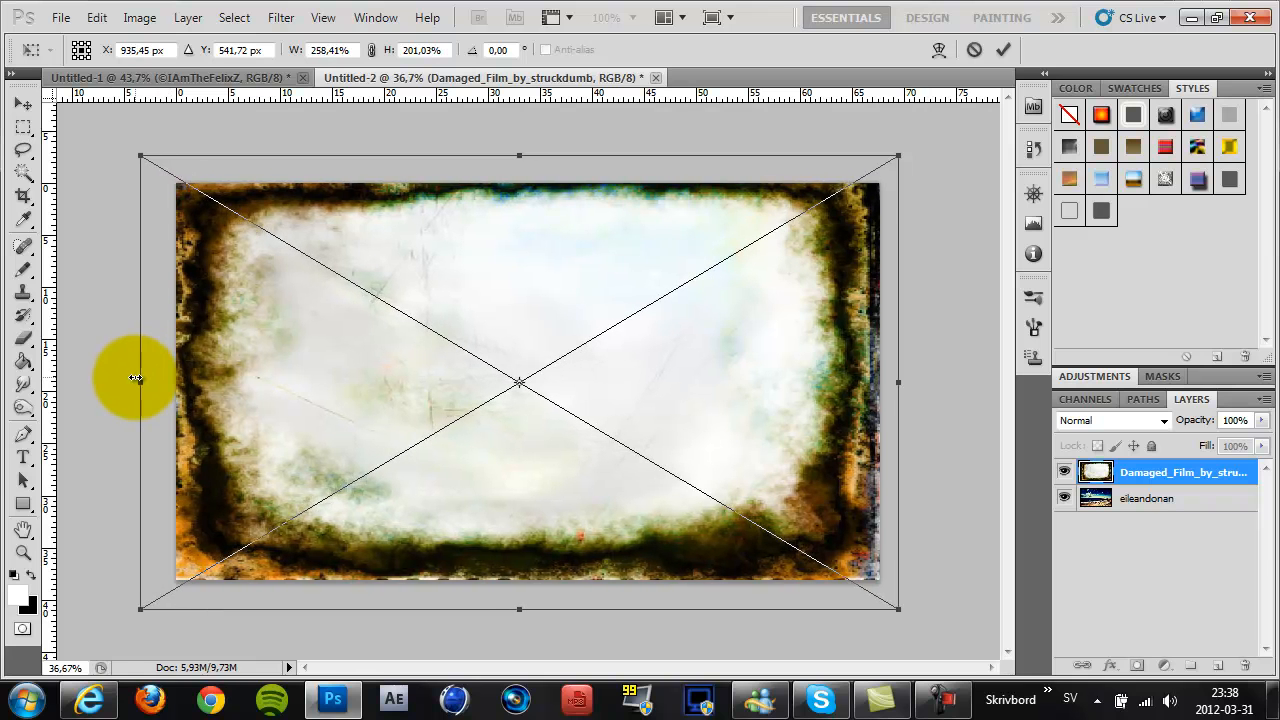
{"action": "left_click_drag", "start_coordinate": [900, 381], "coordinate": [909, 383]}
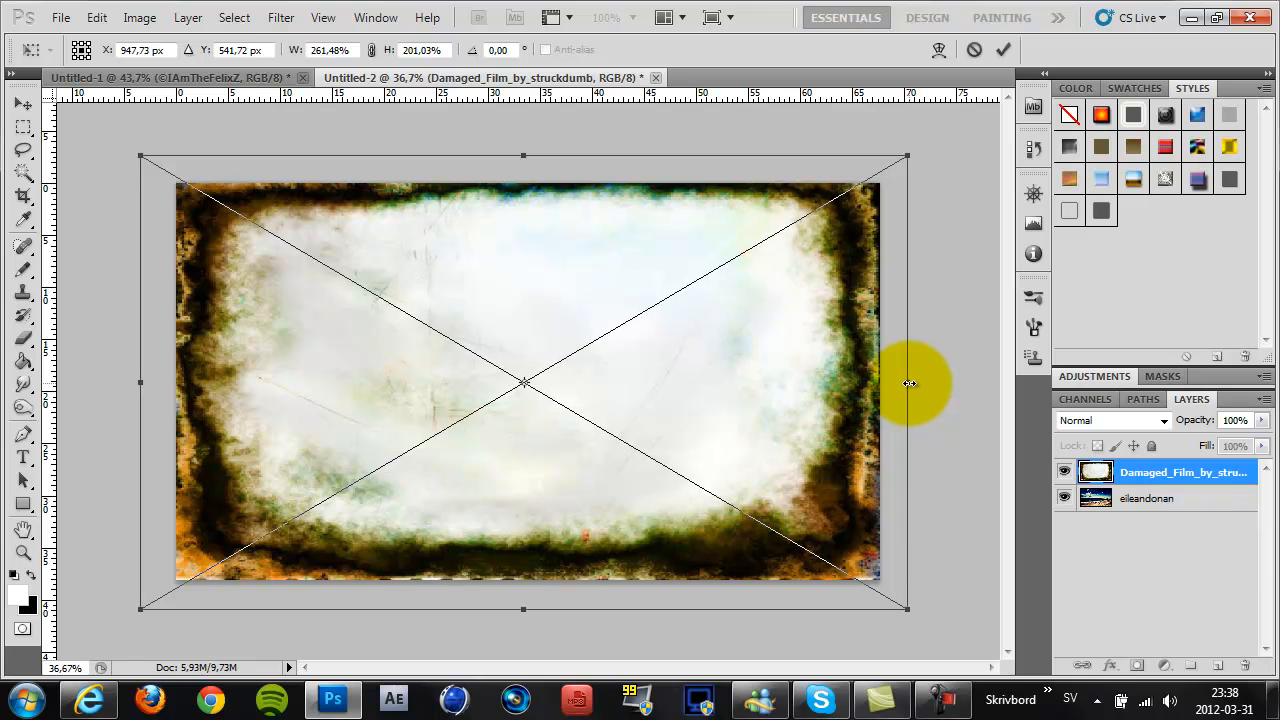
{"action": "left_click_drag", "start_coordinate": [523, 608], "coordinate": [522, 620]}
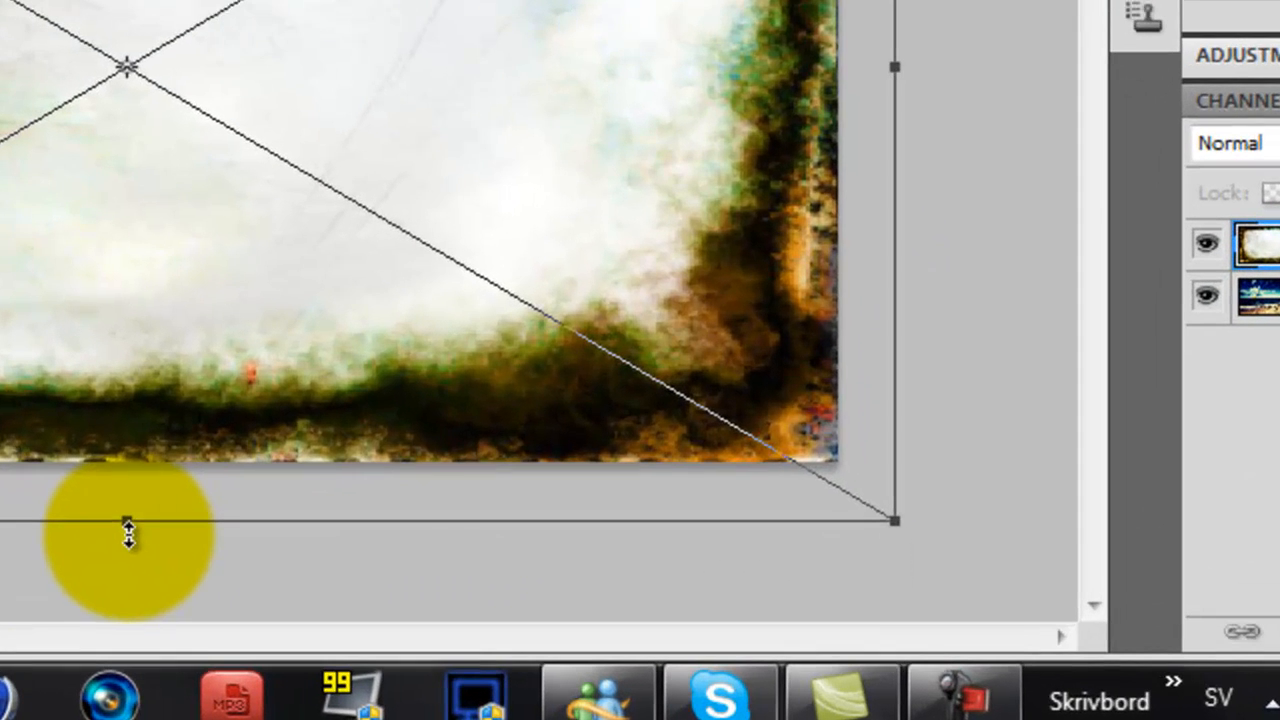
{"action": "left_click_drag", "start_coordinate": [137, 555], "coordinate": [134, 593]}
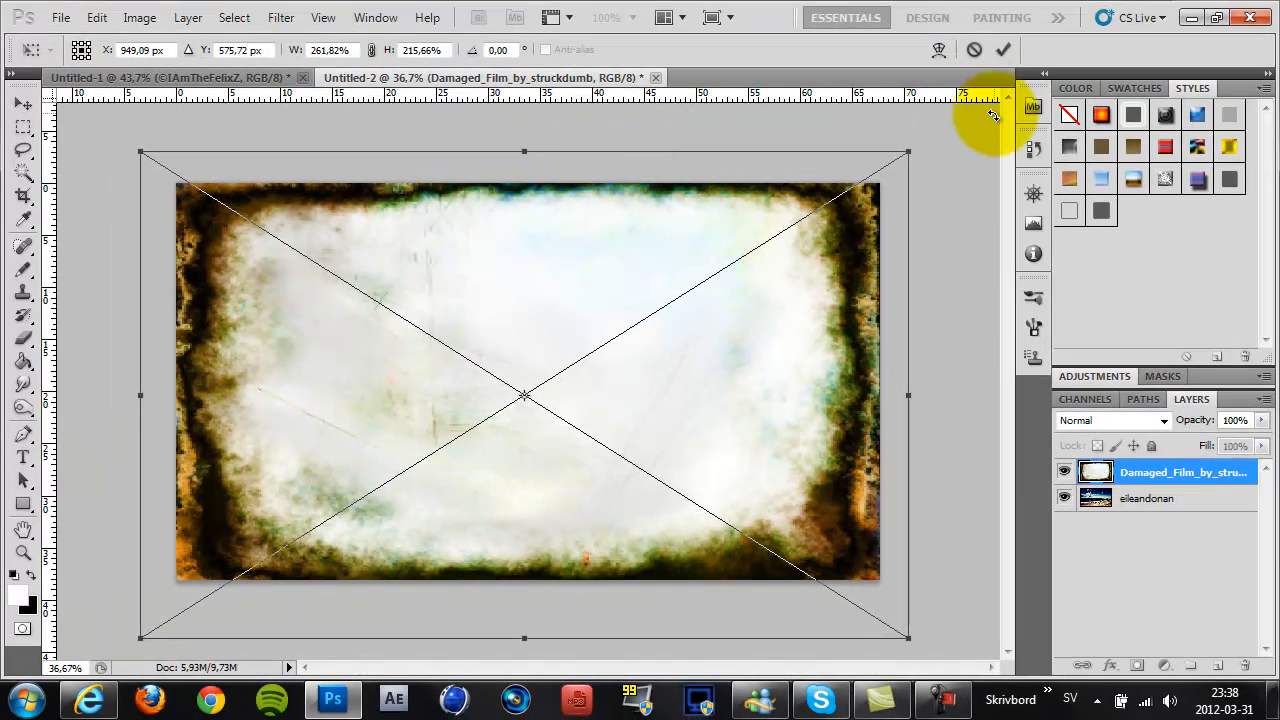
{"action": "left_click", "coordinate": [997, 46]}
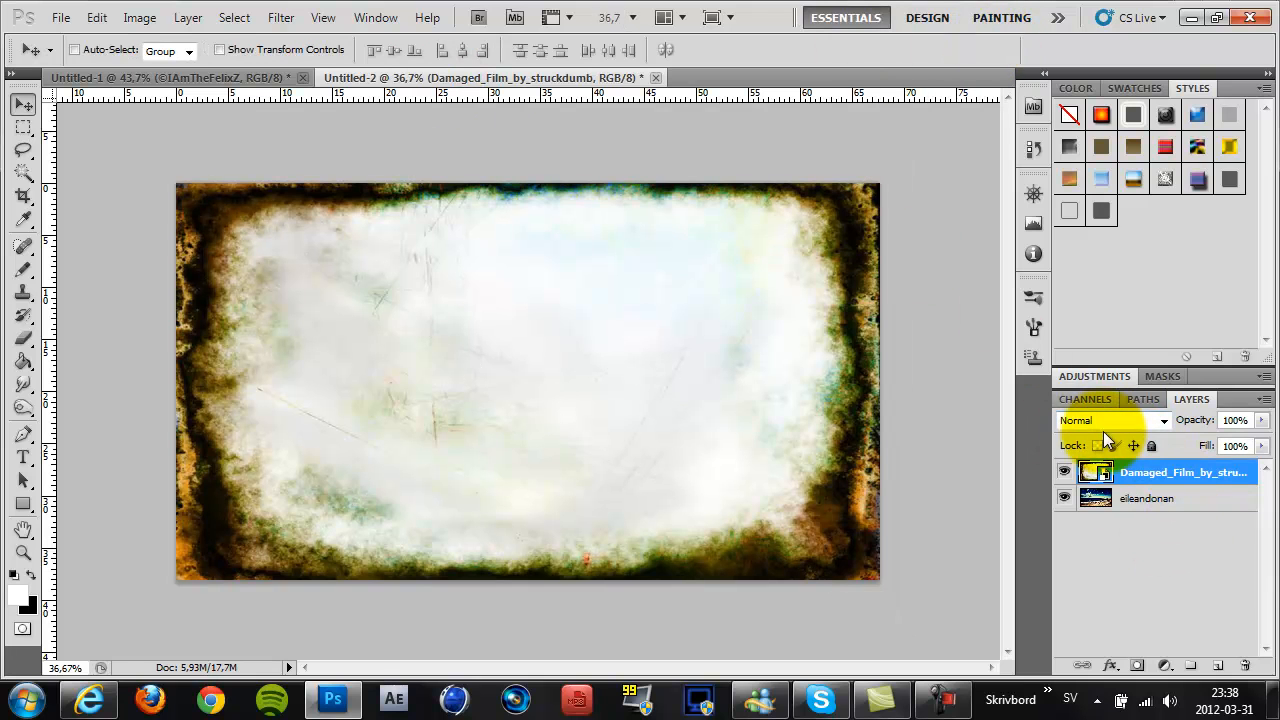
{"action": "left_click", "coordinate": [1161, 418]}
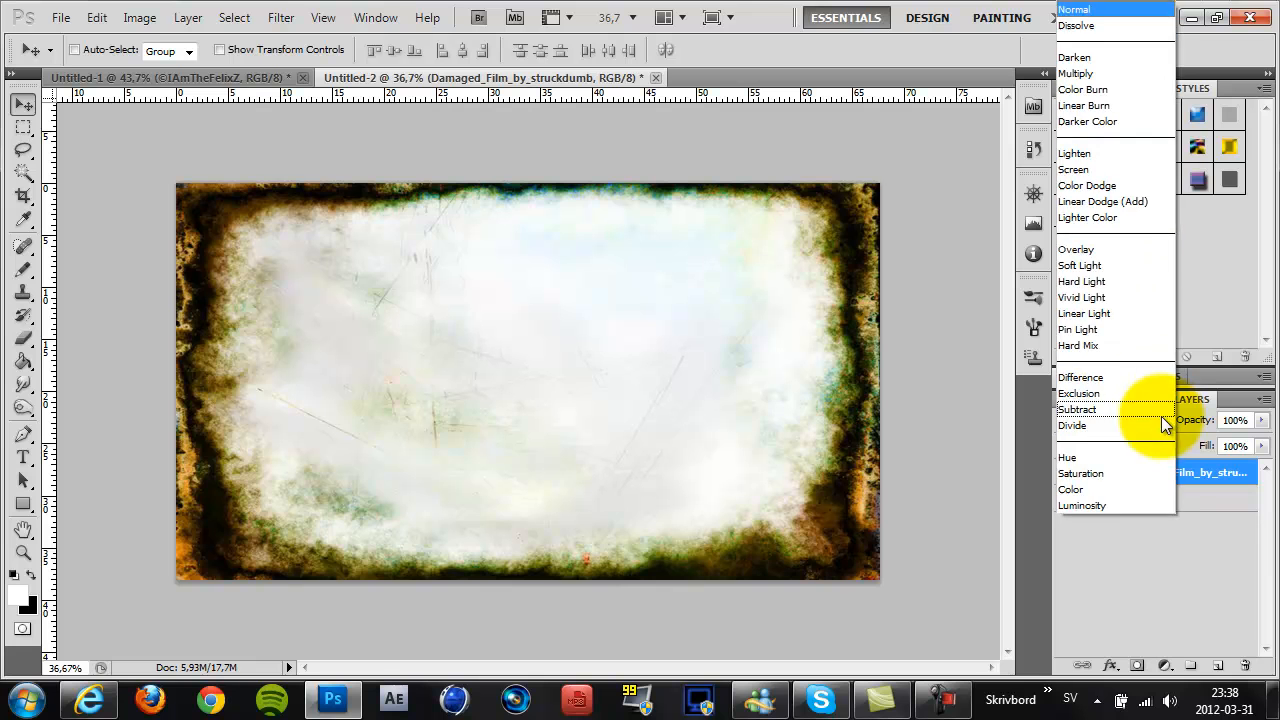
{"action": "left_click", "coordinate": [1137, 254]}
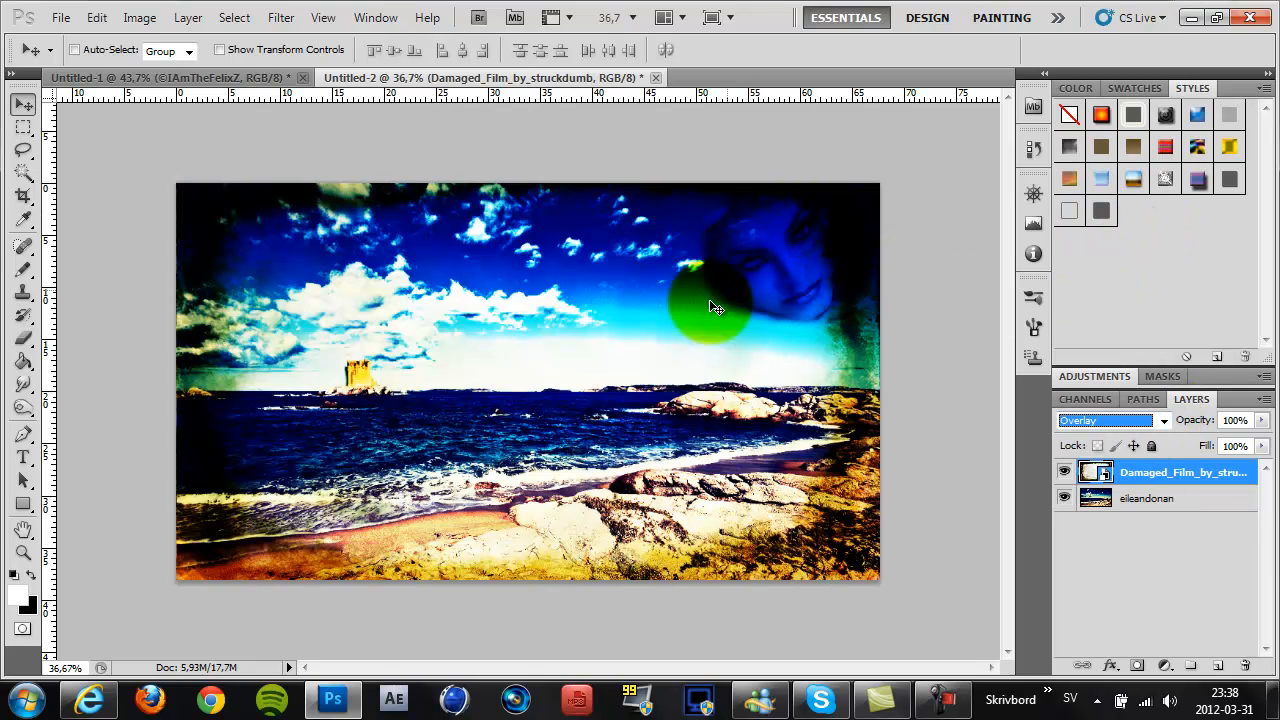
Step: Copy the watermark text layer from Untitled-1 into Untitled-2 and place it near the image's upper-left corner
{"action": "left_click", "coordinate": [200, 76]}
{"action": "left_click_drag", "start_coordinate": [156, 158], "coordinate": [258, 358]}
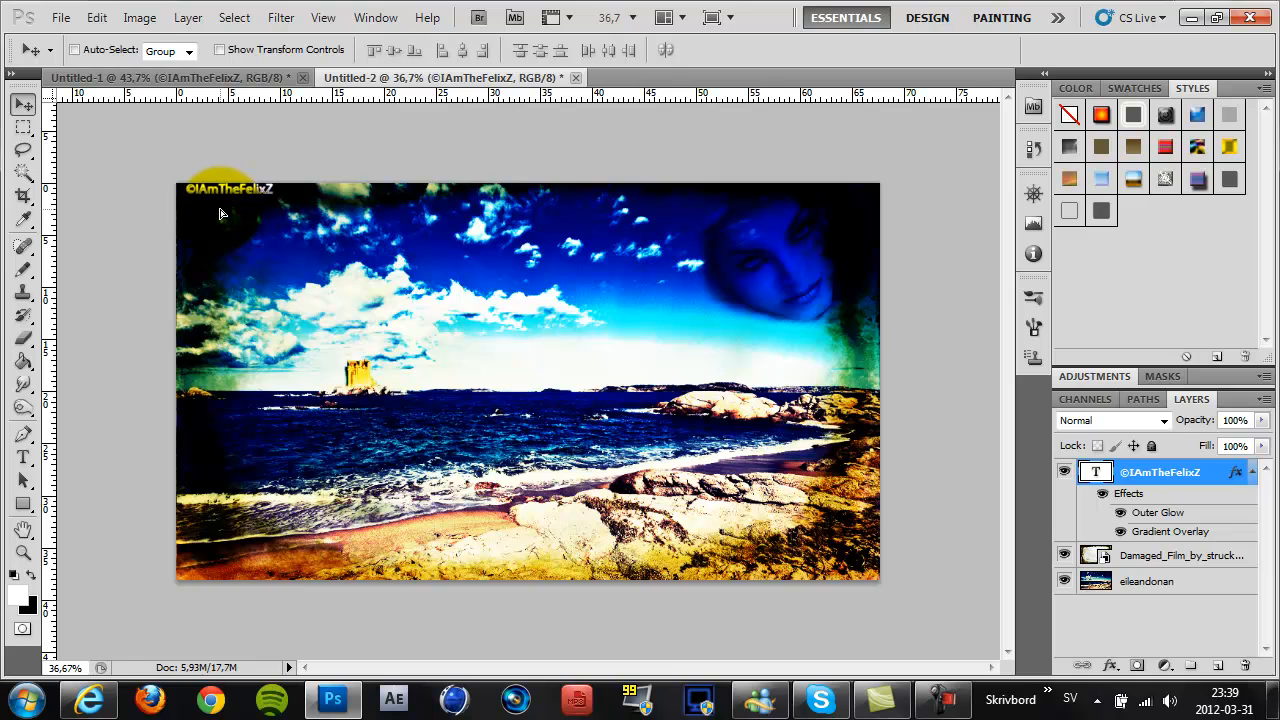
{"action": "left_click_drag", "start_coordinate": [217, 214], "coordinate": [266, 308]}
Step: Nudge the watermark text up and to the left so it sits just inside the image's upper-left corner
{"action": "key", "text": "Left"}
{"action": "key", "text": "Left"}
{"action": "key", "text": "Left"}
{"action": "key", "text": "Left"}
{"action": "key", "text": "Up"}
{"action": "key", "text": "Up"}
{"action": "key", "text": "Up"}
{"action": "key", "text": "Up"}
{"action": "key", "text": "Up"}
{"action": "key", "text": "Up"}
{"action": "key", "text": "Up"}
{"action": "key", "text": "Up"}
{"action": "key", "text": "Up"}
{"action": "key", "text": "Up"}
{"action": "key", "text": "Left"}
{"action": "key", "text": "Left"}
{"action": "key", "text": "Left"}
{"action": "key", "text": "Left"}
{"action": "key", "text": "Left"}
{"action": "key", "text": "Left"}
{"action": "key", "text": "Left"}
{"action": "key", "text": "Left"}
{"action": "key", "text": "Left"}
{"action": "key", "text": "Left"}
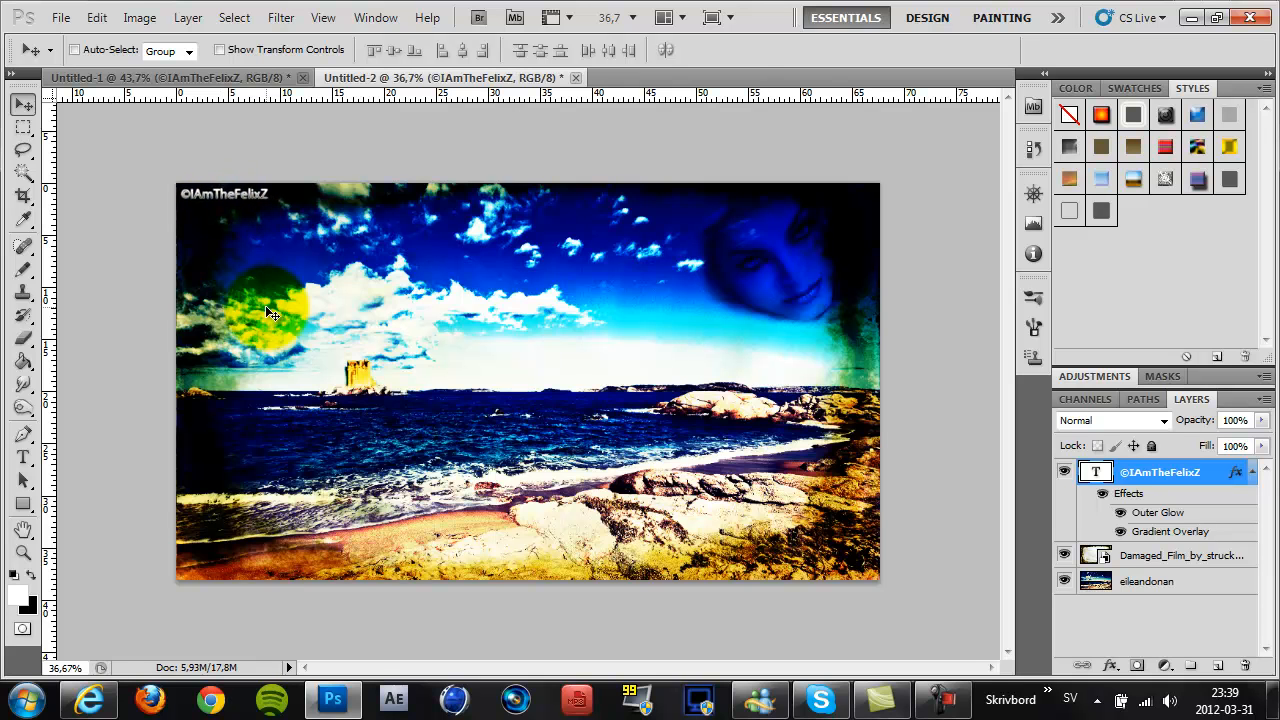